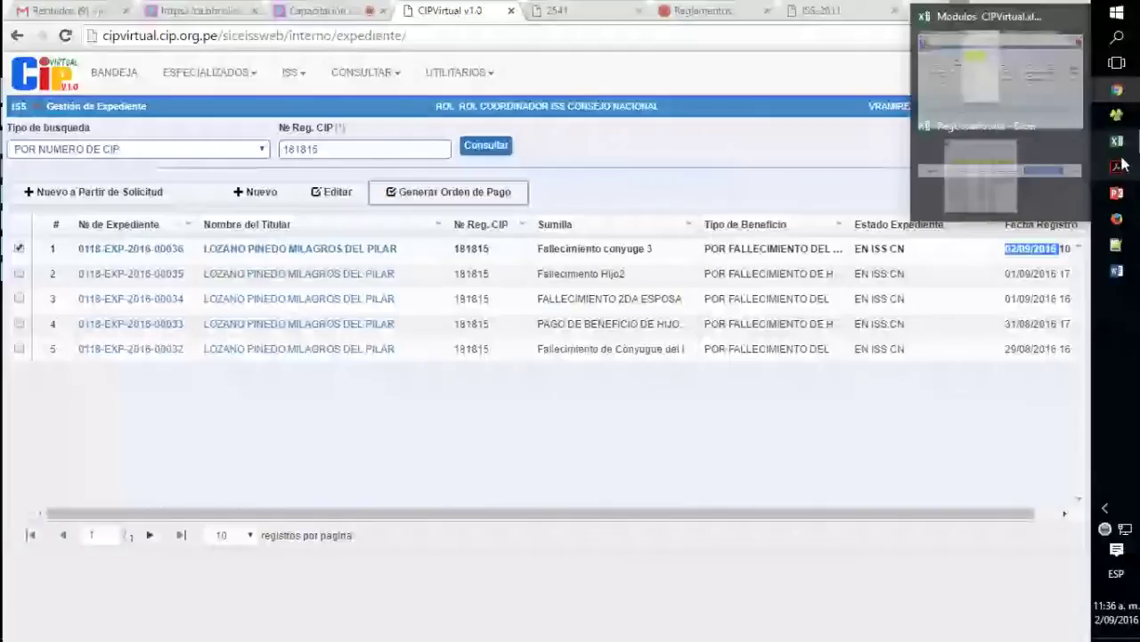
- Delete ENERO 2016_31.csv from the ISS folder and open ENERO 2016.xls in Excel
mouse_move(1119, 248)
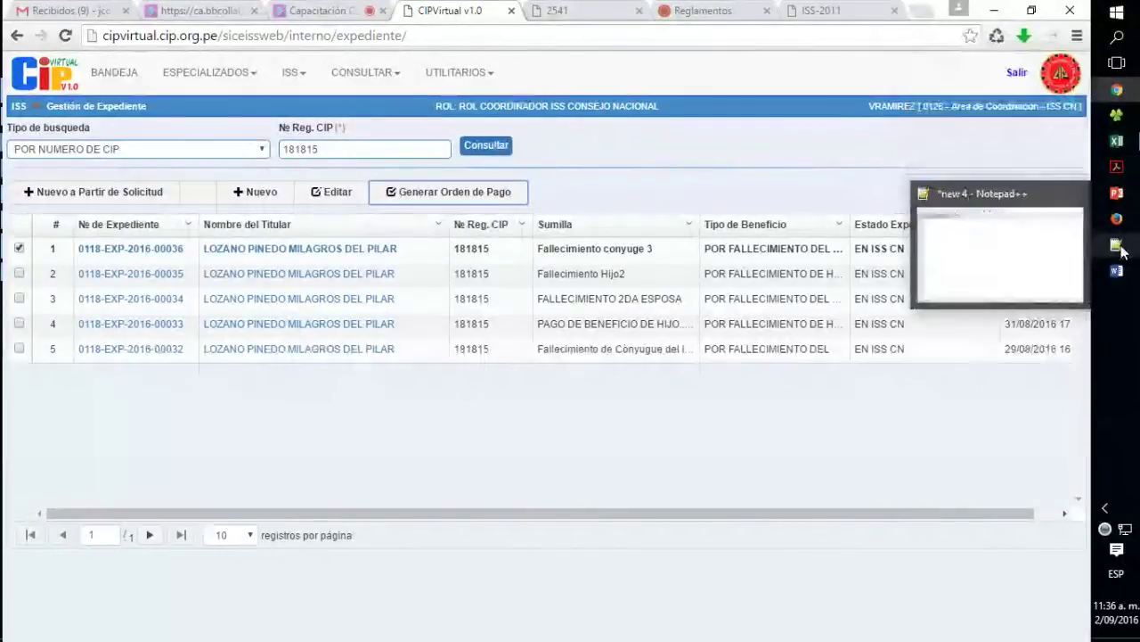
left_click(1117, 115)
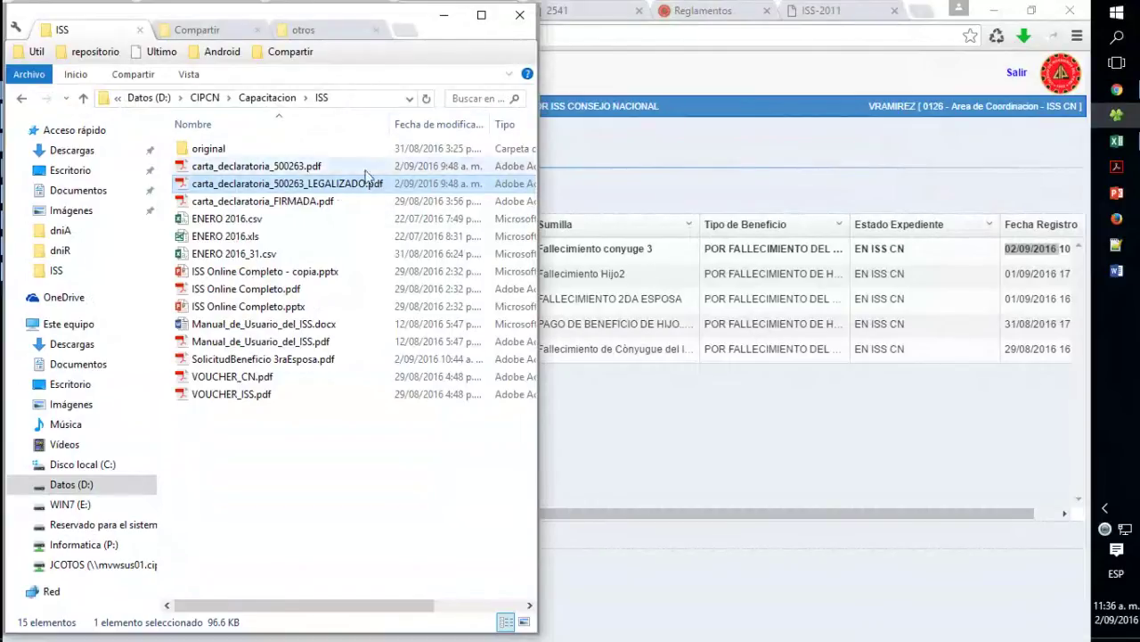
left_click(265, 256)
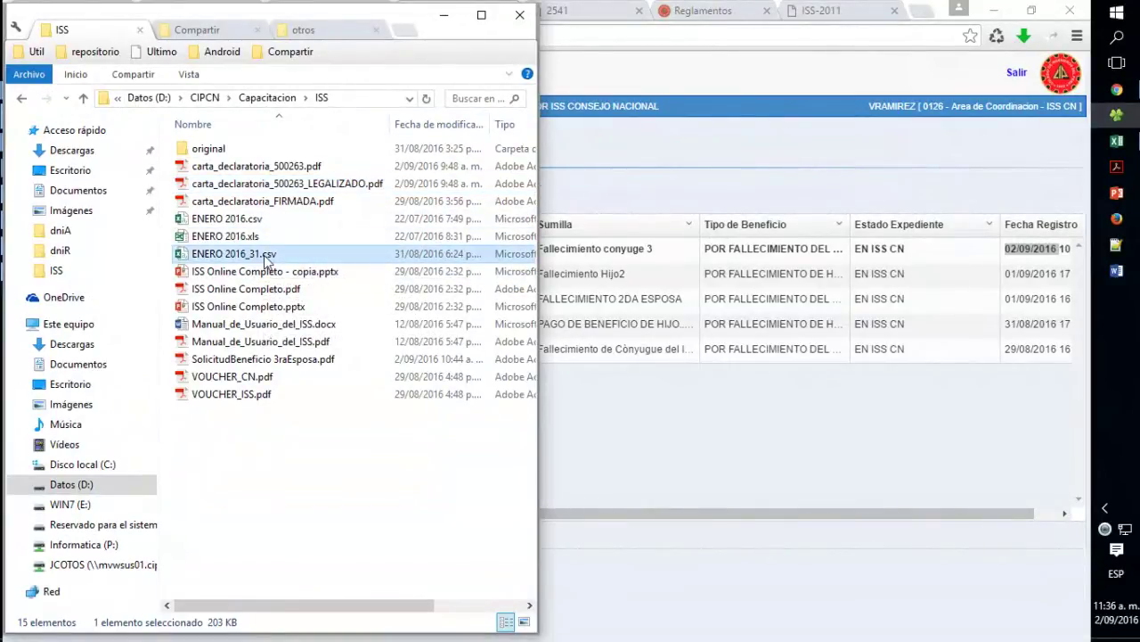
key("Delete")
key("Return")
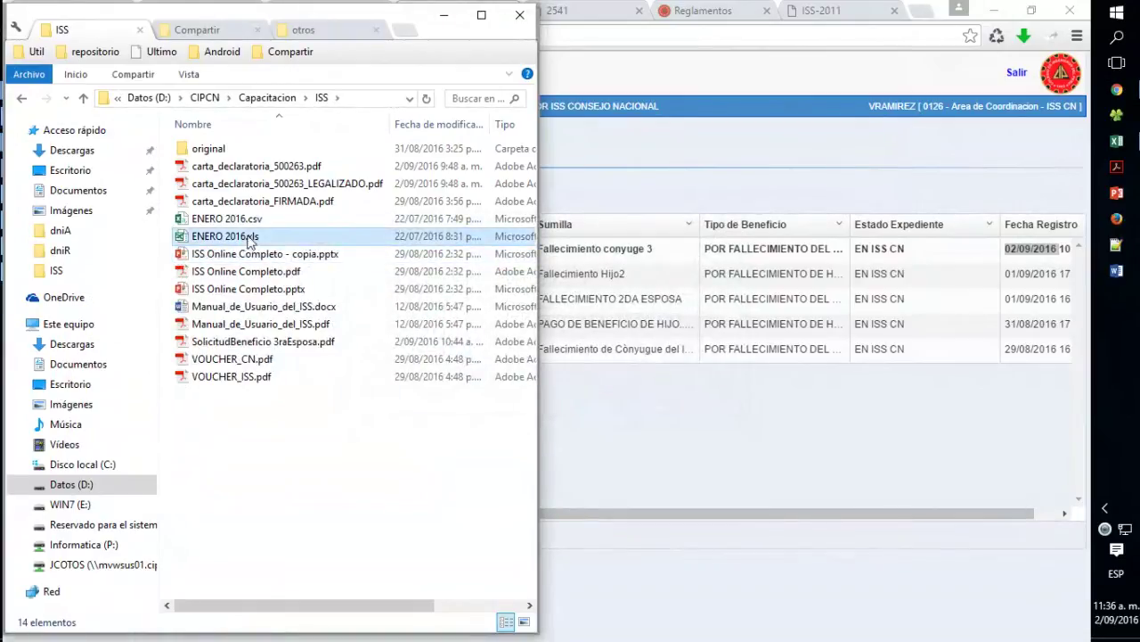
left_click(250, 239)
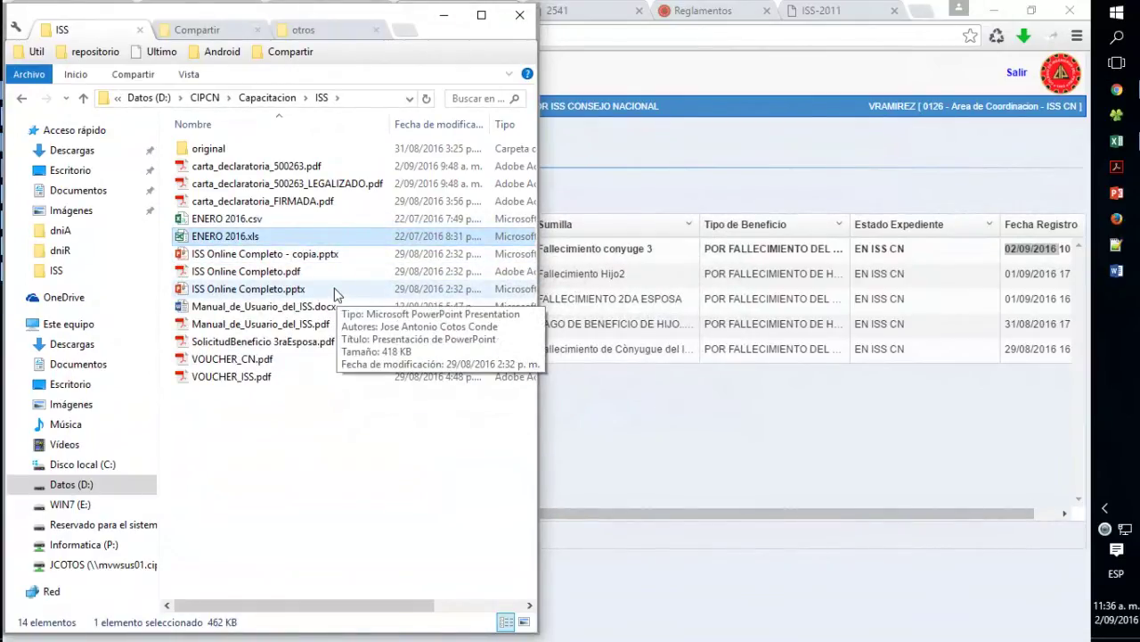
double_click(253, 239)
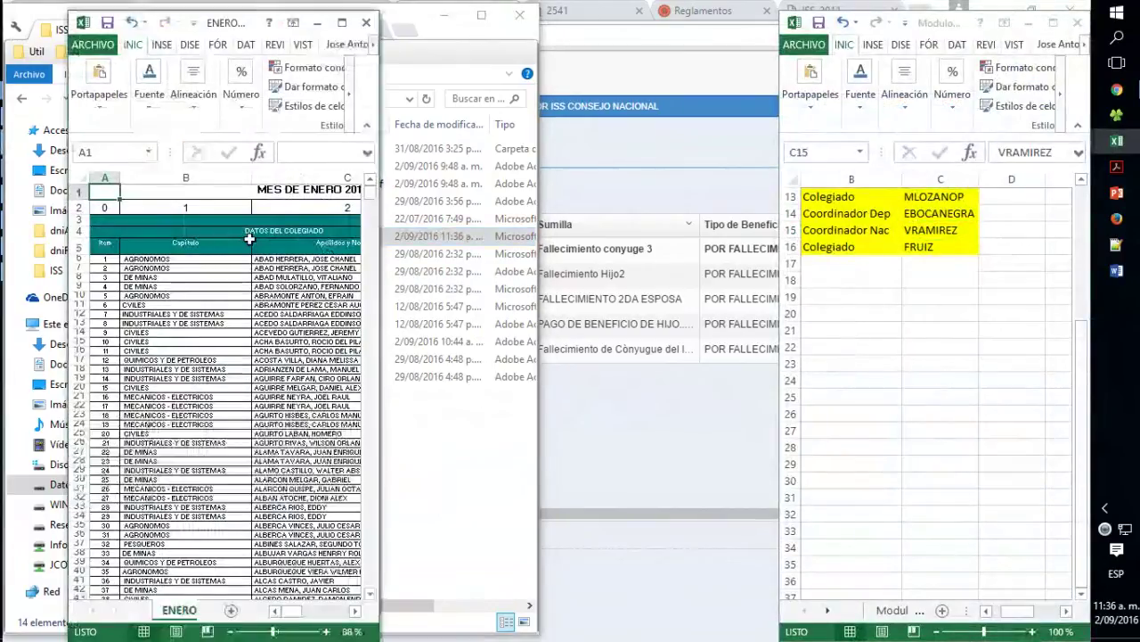
- Delete columns R (CN total), AE (ISS total) and AF (overall total) from the maximized ENERO 2016 sheet
left_click(342, 22)
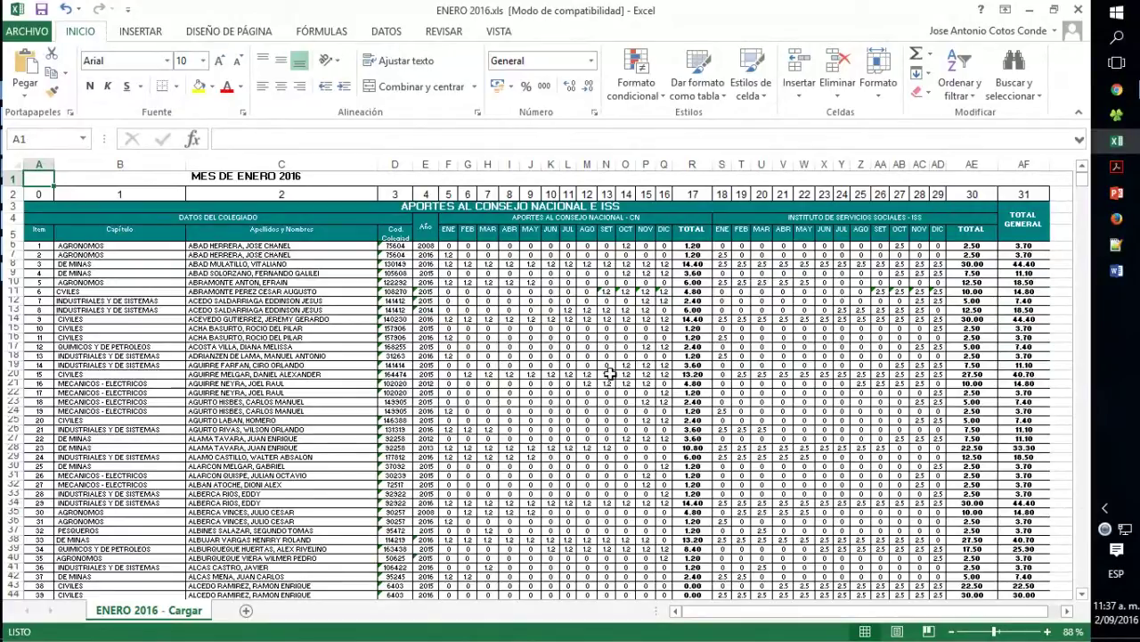
left_click(693, 163)
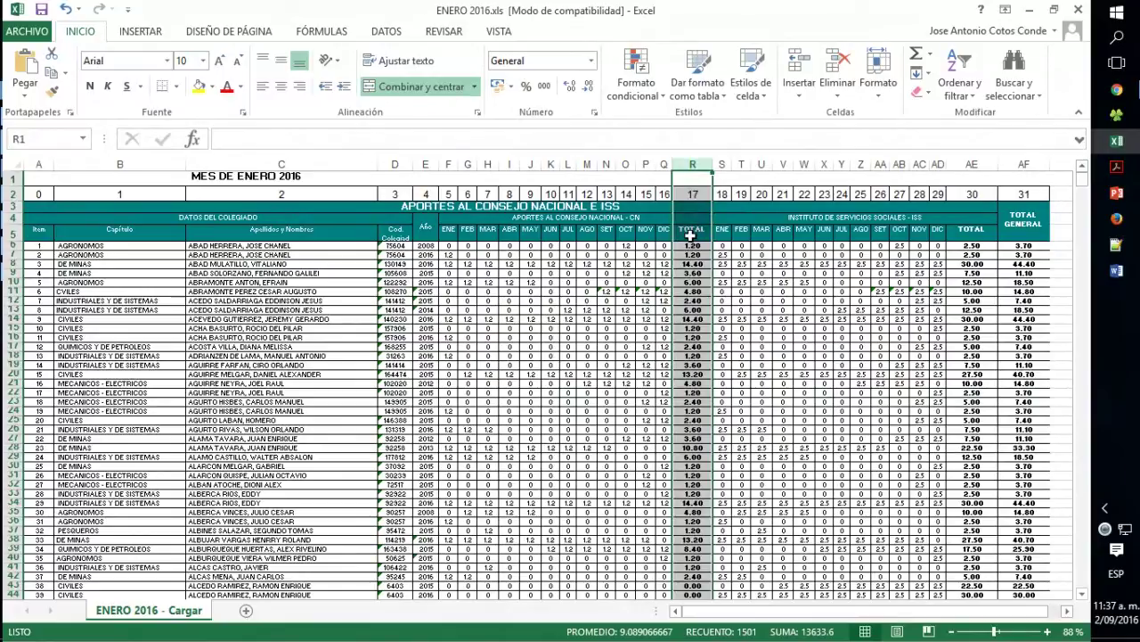
left_click(974, 164, "ctrl")
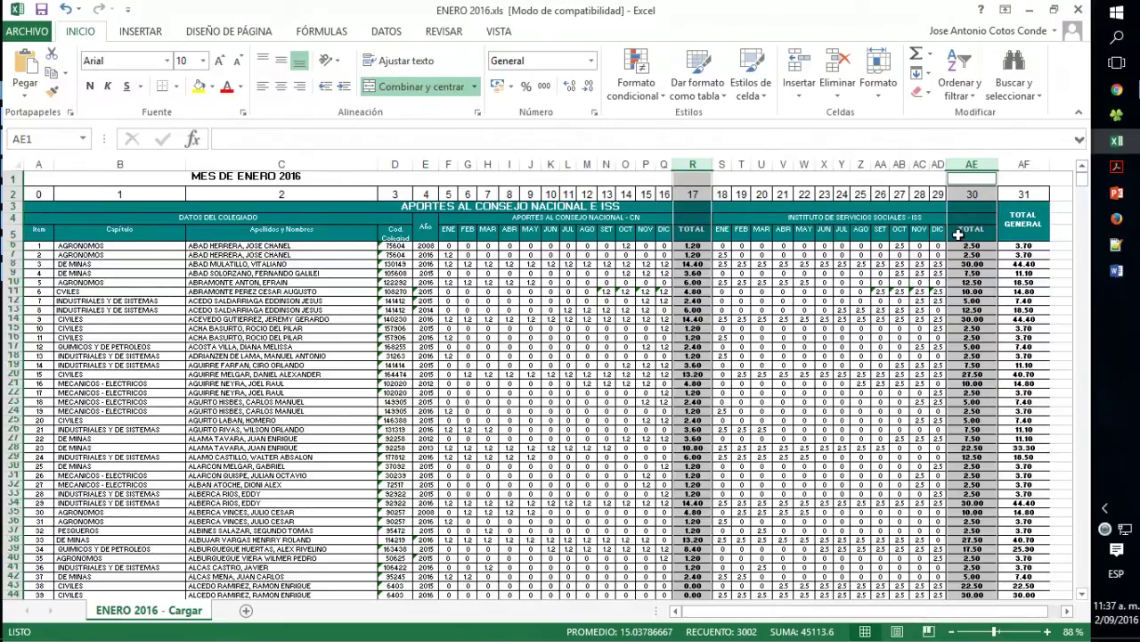
left_click(1025, 164, "ctrl")
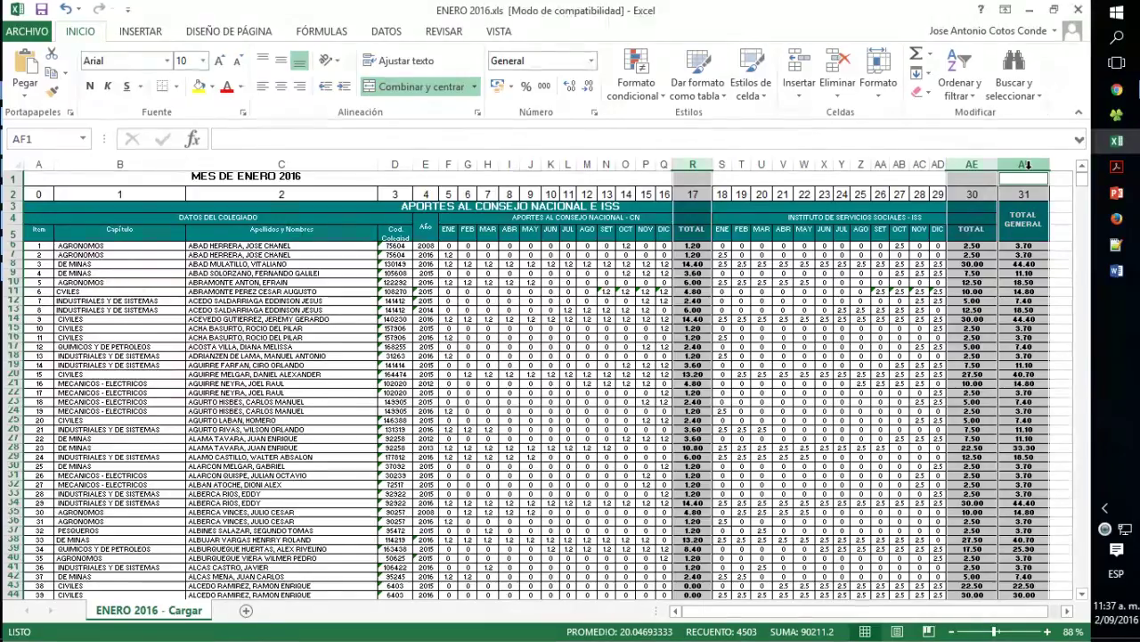
right_click(1023, 164)
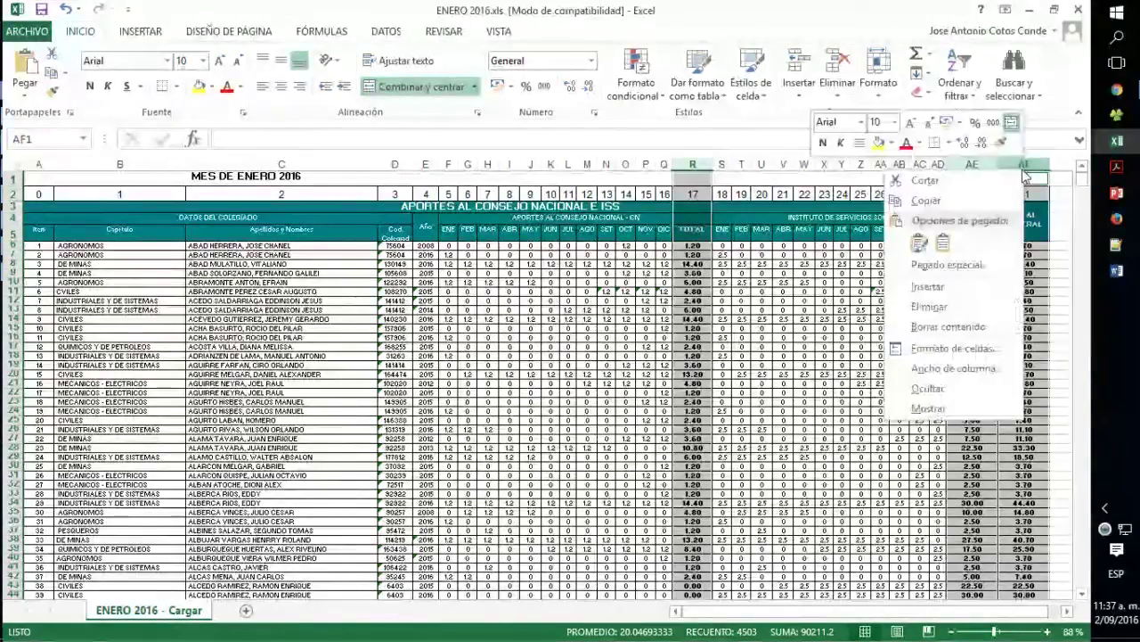
left_click(950, 308)
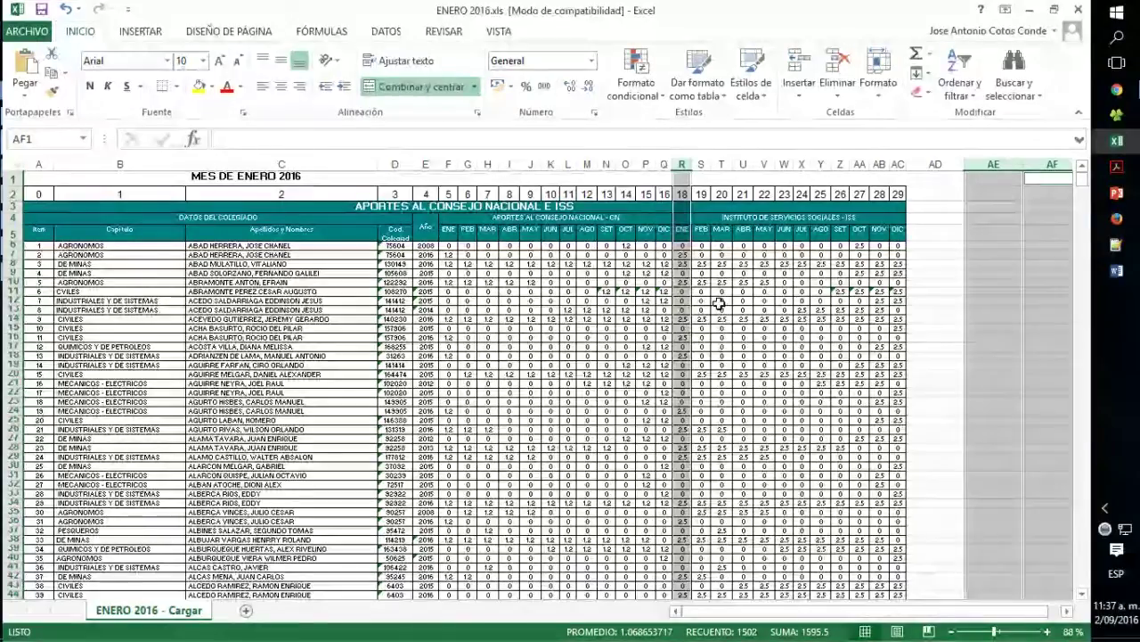
key("ctrl+Home")
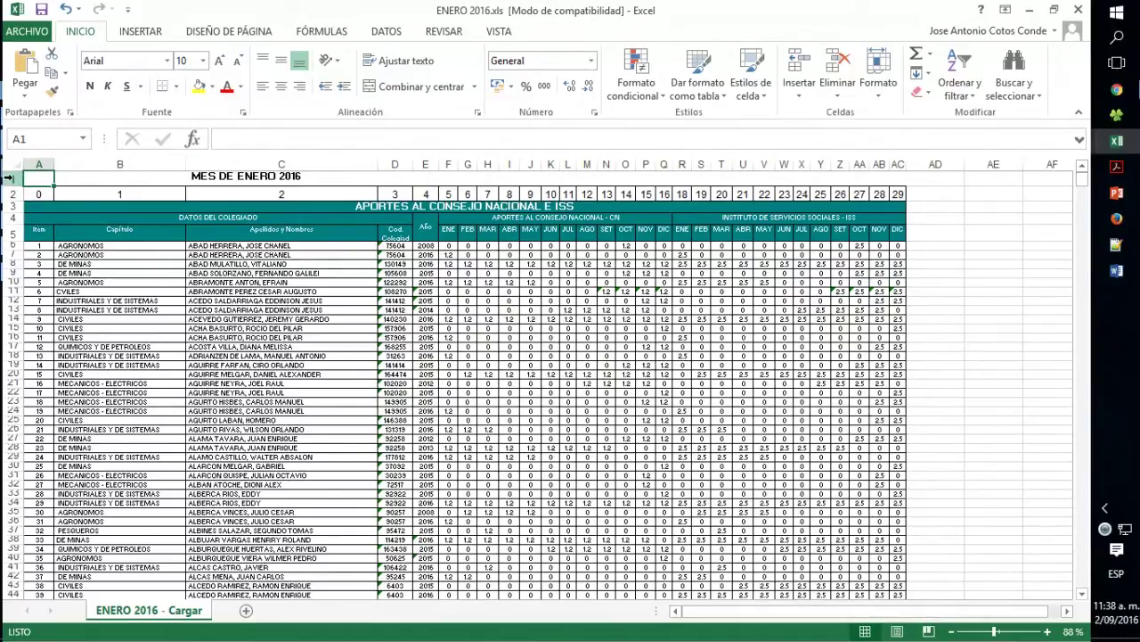
- Delete the title and header rows at the top of the sheet
left_click_drag(7, 178, 6, 235)
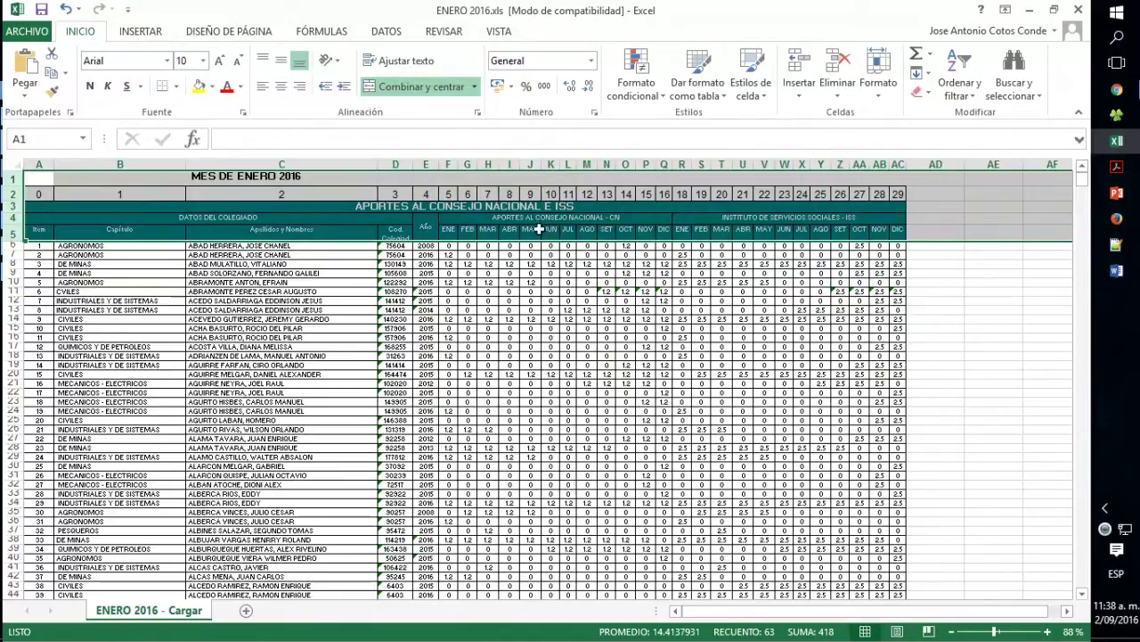
right_click(16, 196)
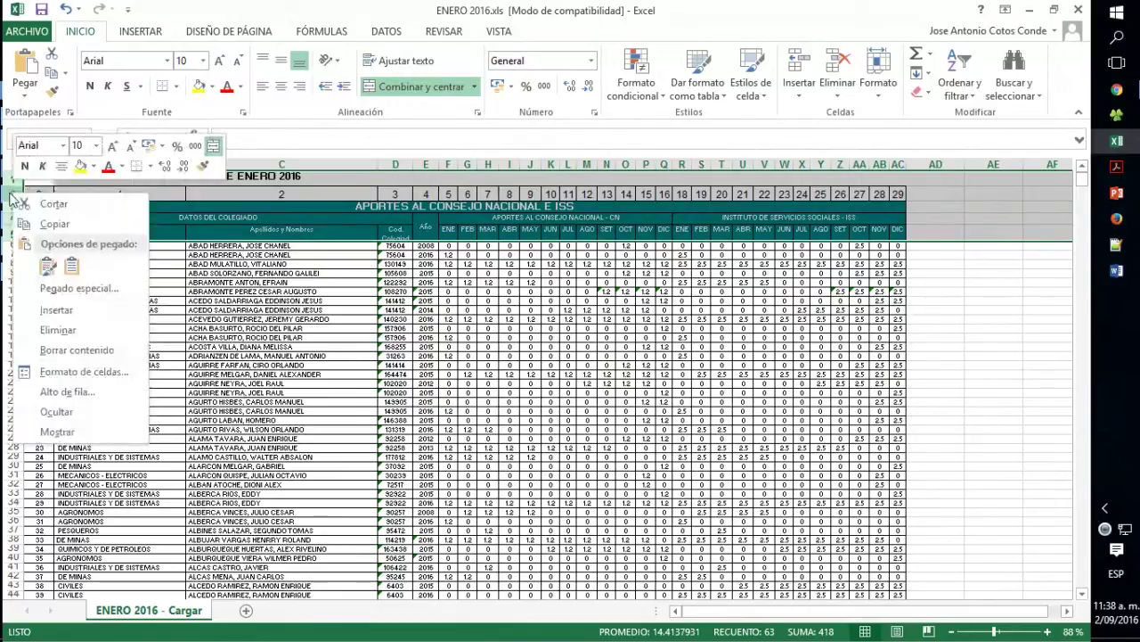
left_click(58, 330)
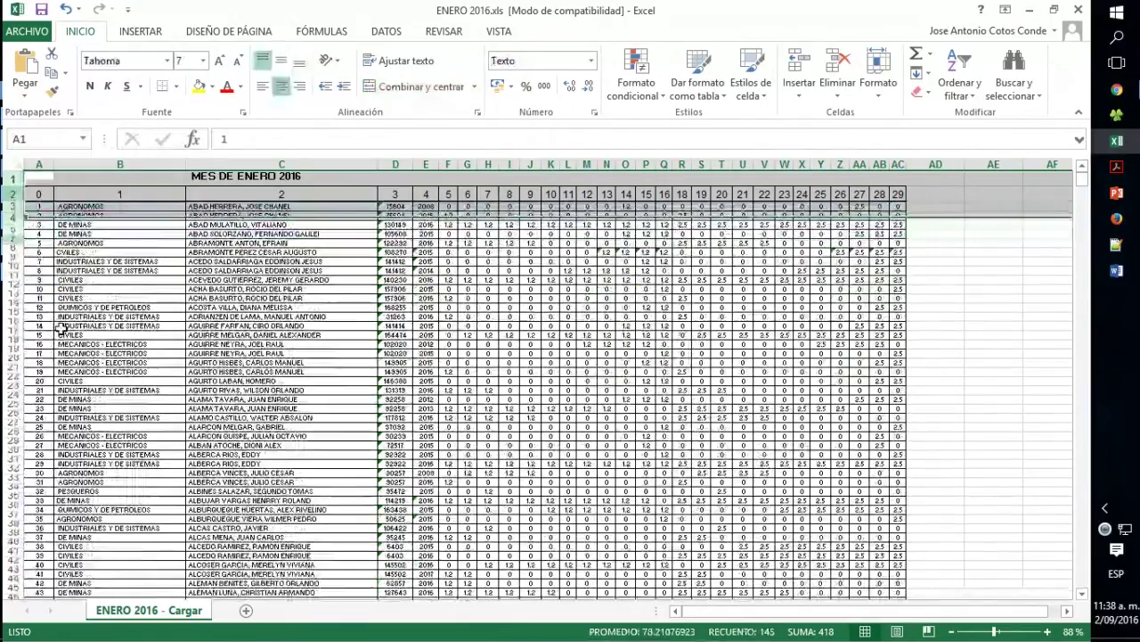
left_click(46, 230)
- Delete the empty rows below the last data row, 1498
key("ctrl+Down")
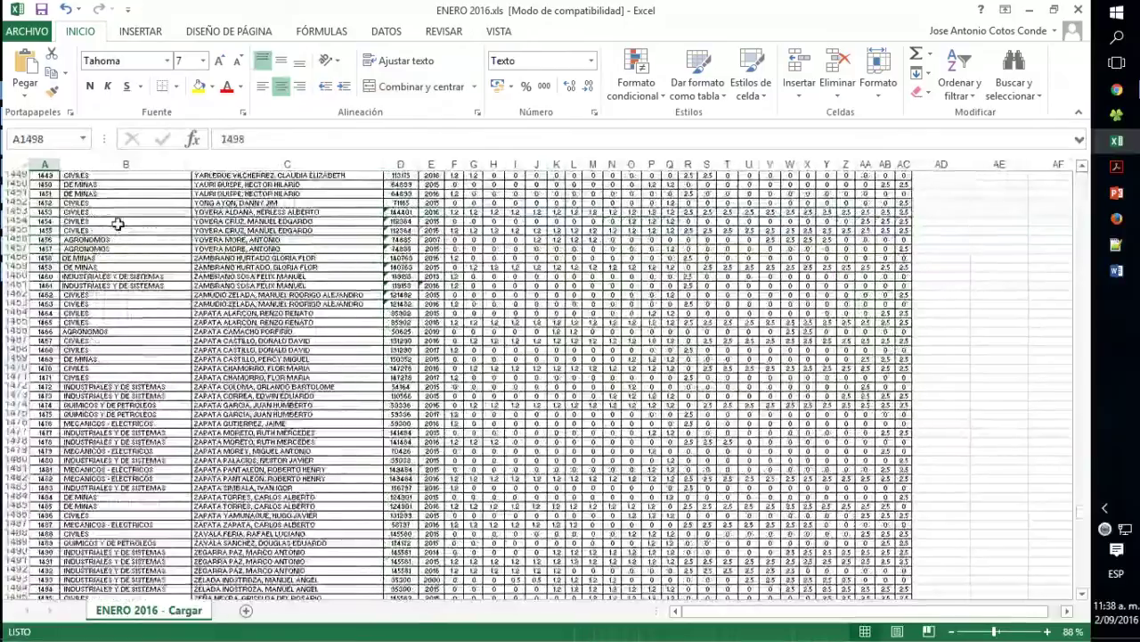
left_click_drag(16, 595, 12, 570)
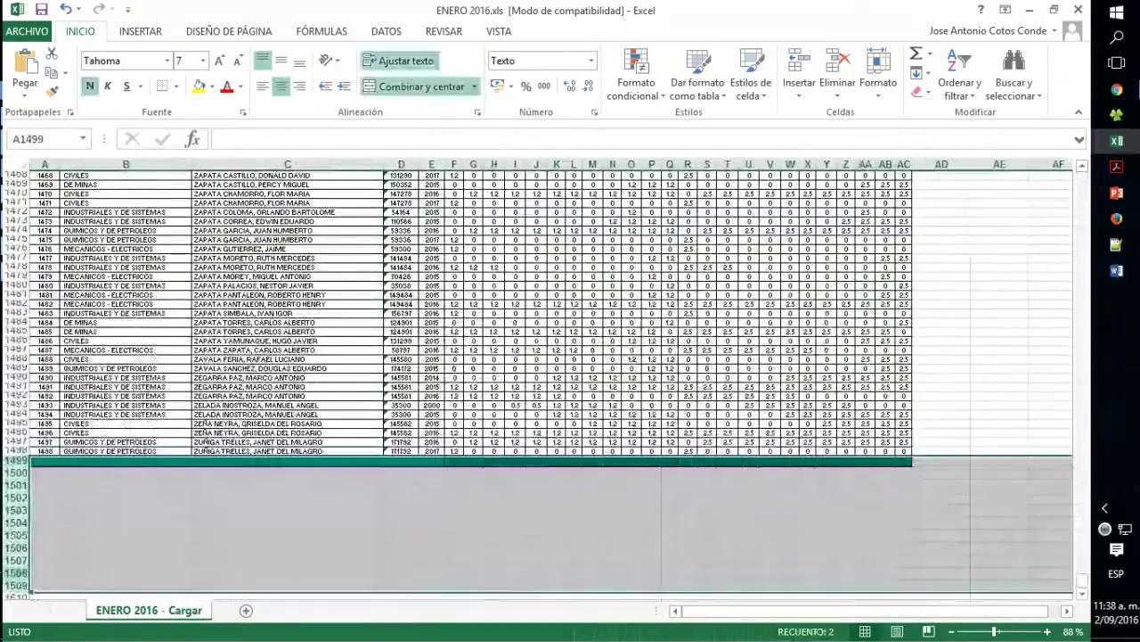
right_click(13, 510)
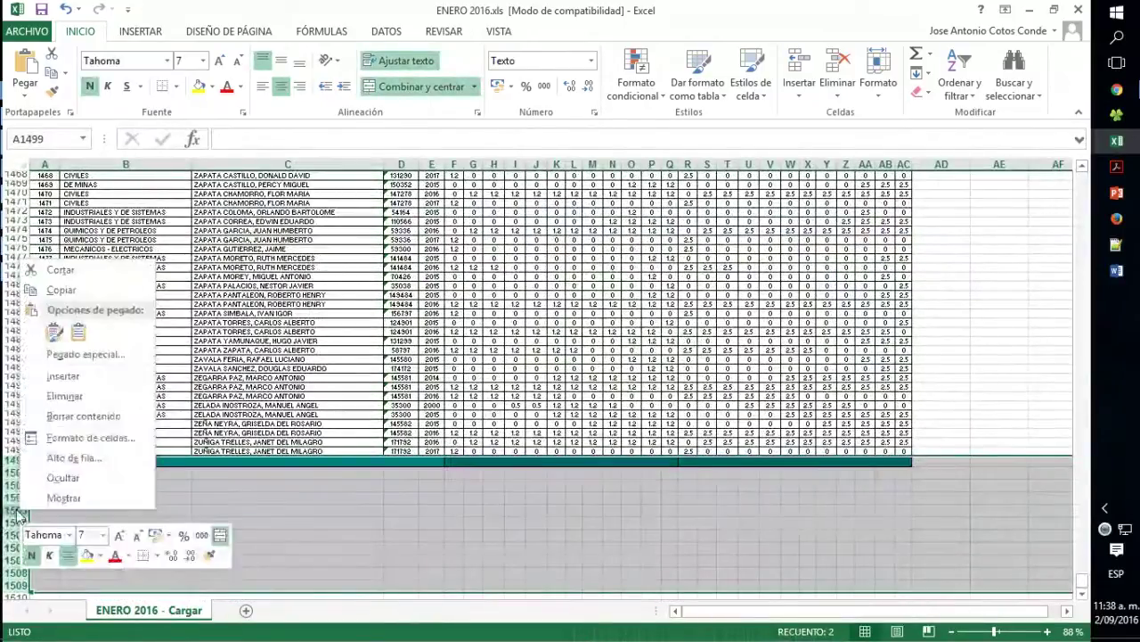
left_click(64, 398)
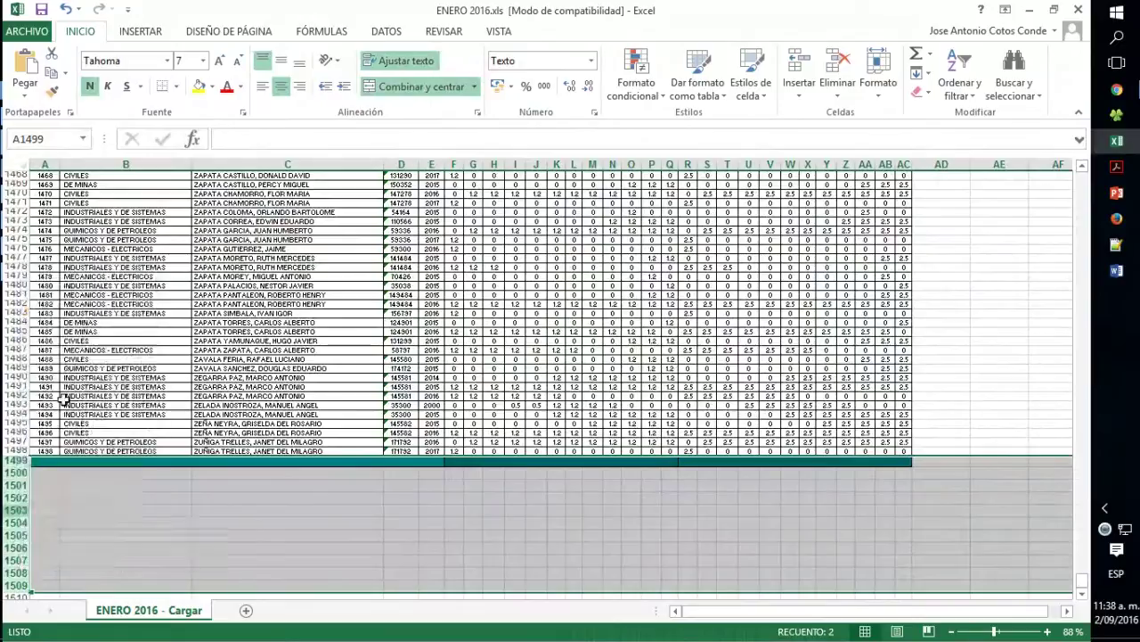
left_click(475, 433)
scroll(586, 529, "up", 4)
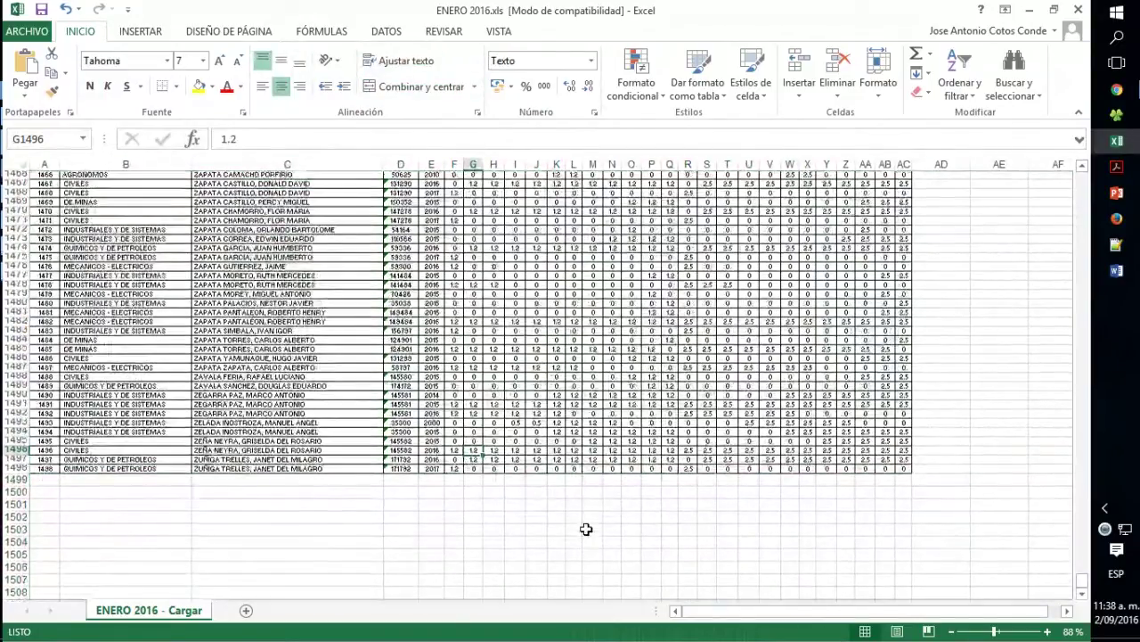
scroll(586, 530, "up", 3)
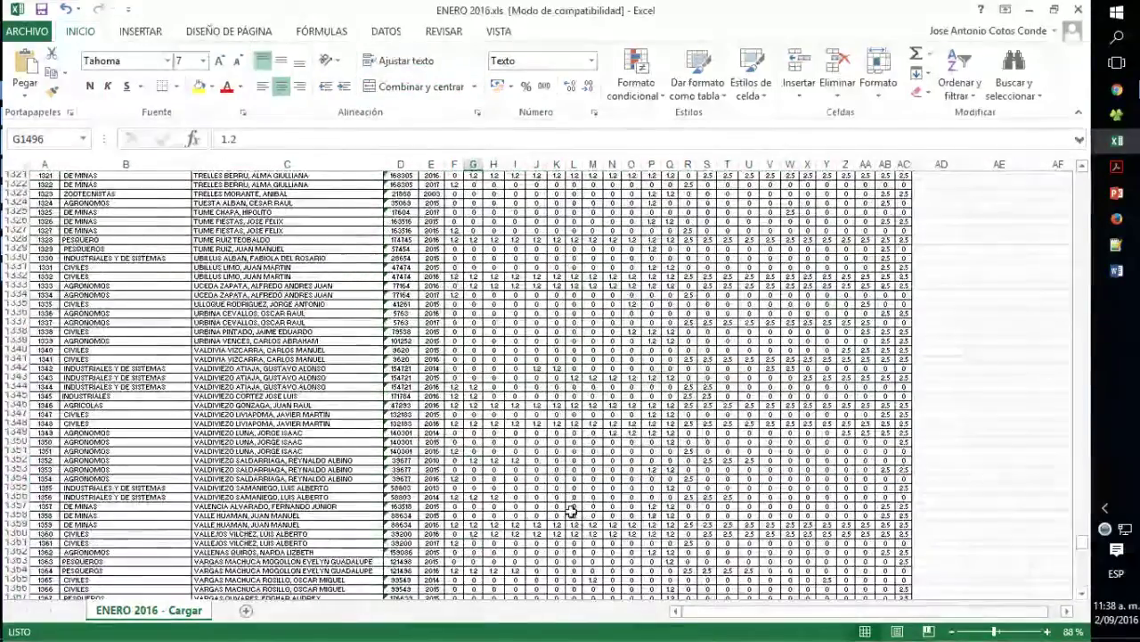
left_click(27, 31)
left_click(55, 199)
- Save the sheet to this computer as comma-delimited CSV named ENERO 2016_222, keeping CSV format
left_click(225, 185)
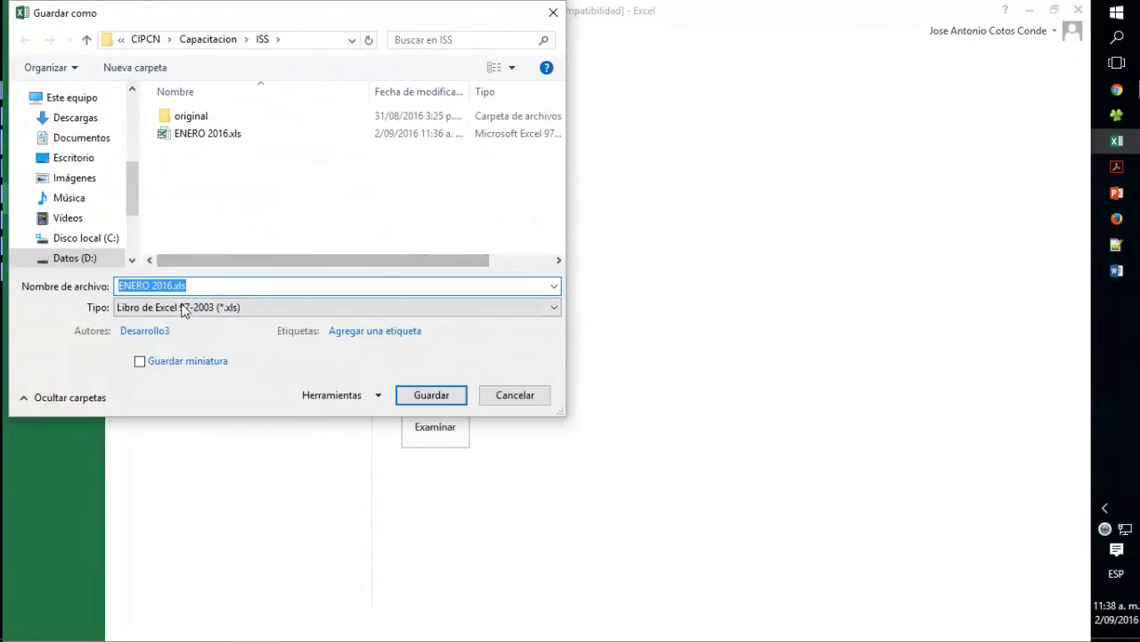
left_click(136, 307)
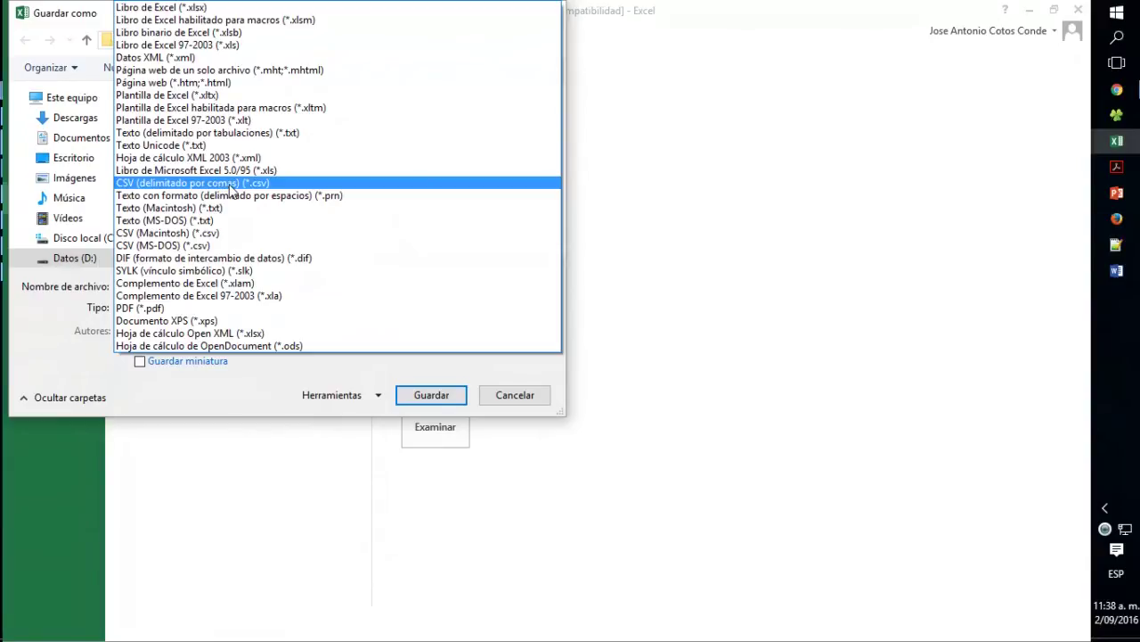
left_click(231, 183)
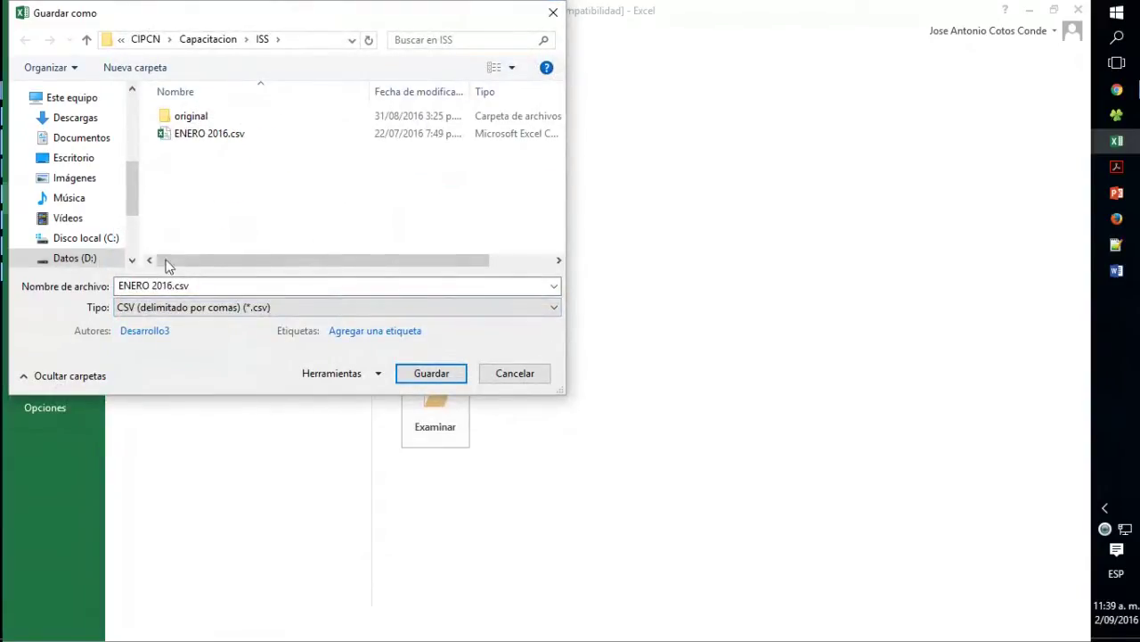
left_click(172, 284)
left_click(175, 285)
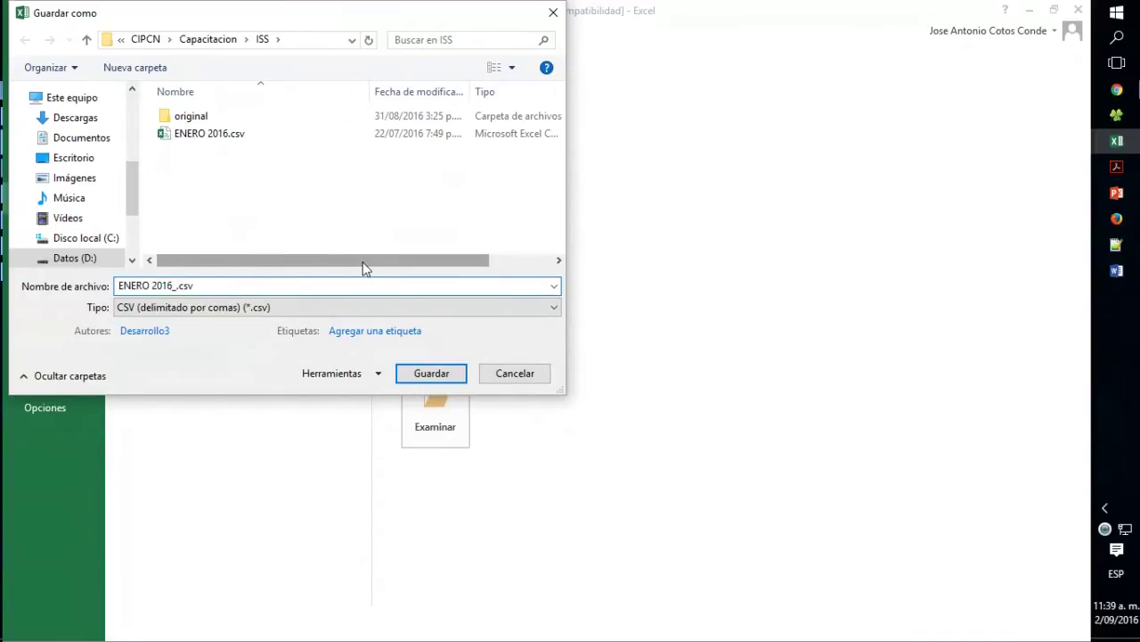
type("_222")
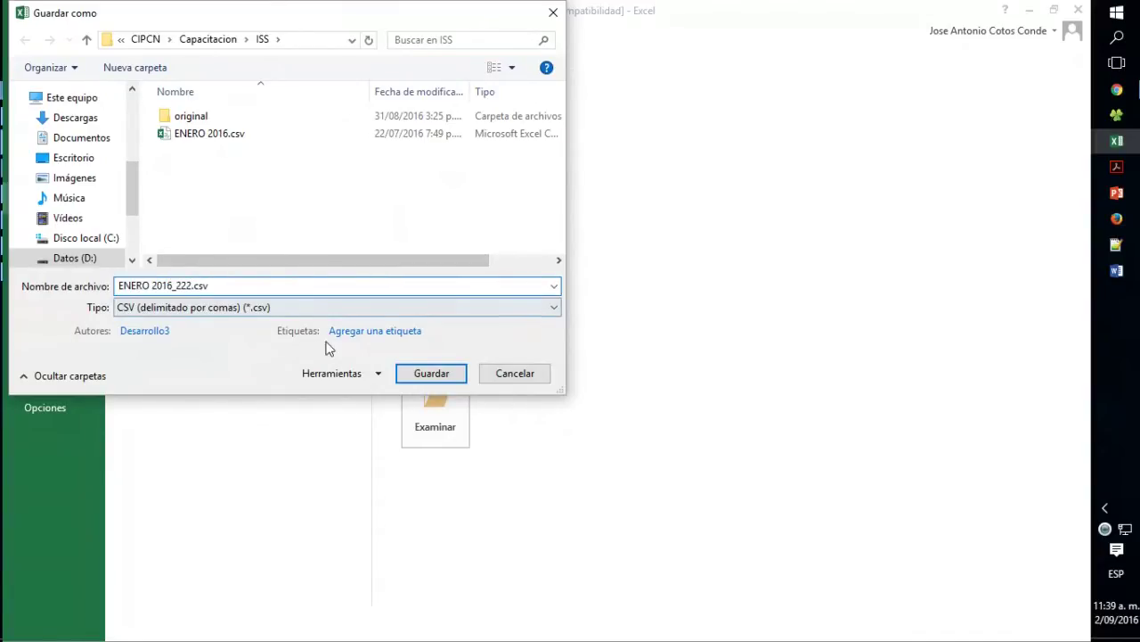
left_click(421, 375)
left_click(539, 376)
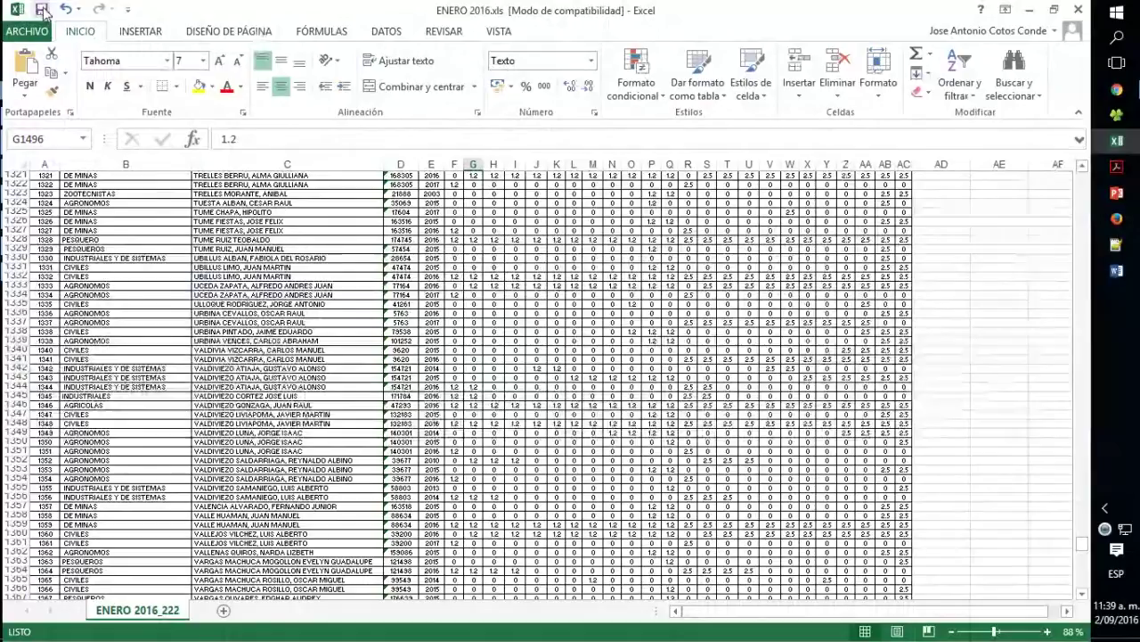
- Close the ENERO workbook without saving and return to the CIPVirtual case-file page
left_click(1079, 10)
left_click(545, 349)
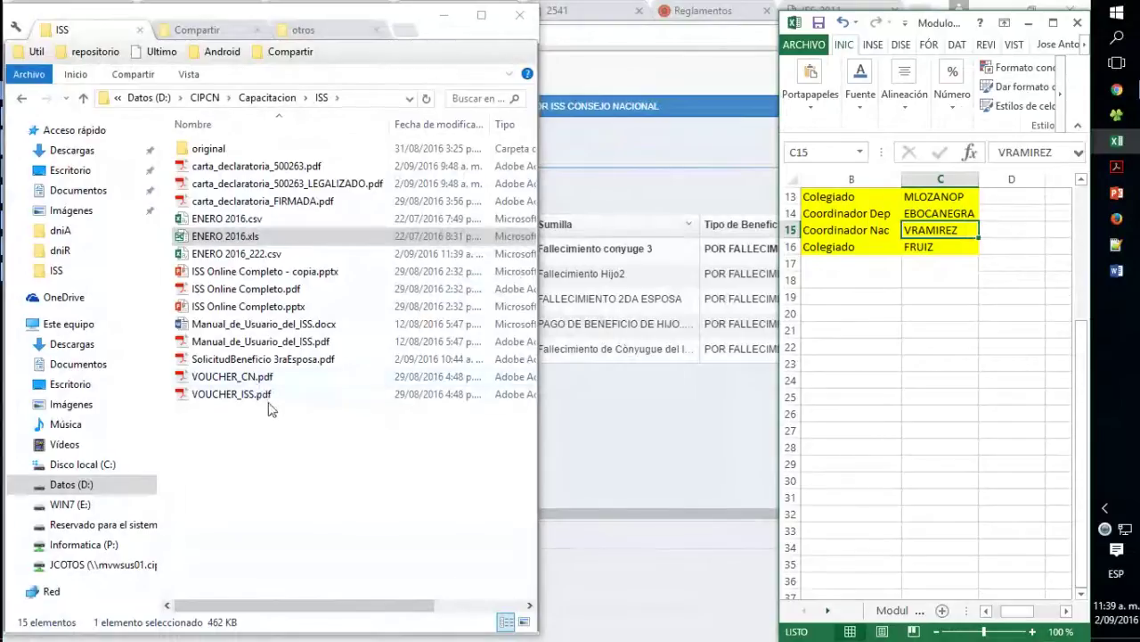
left_click(274, 431)
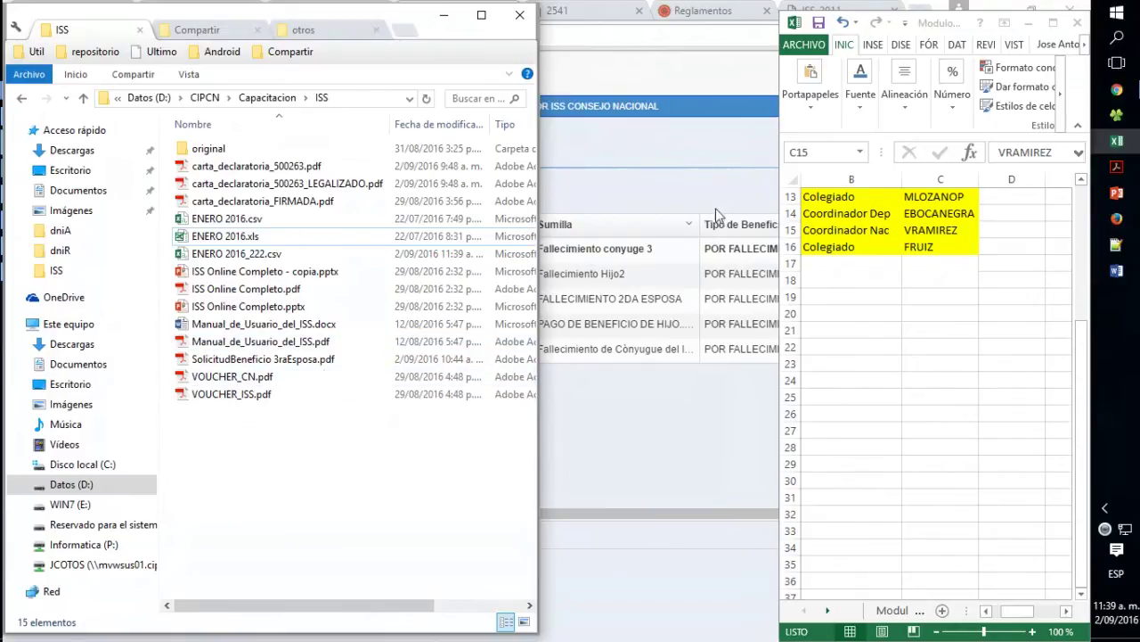
left_click(704, 169)
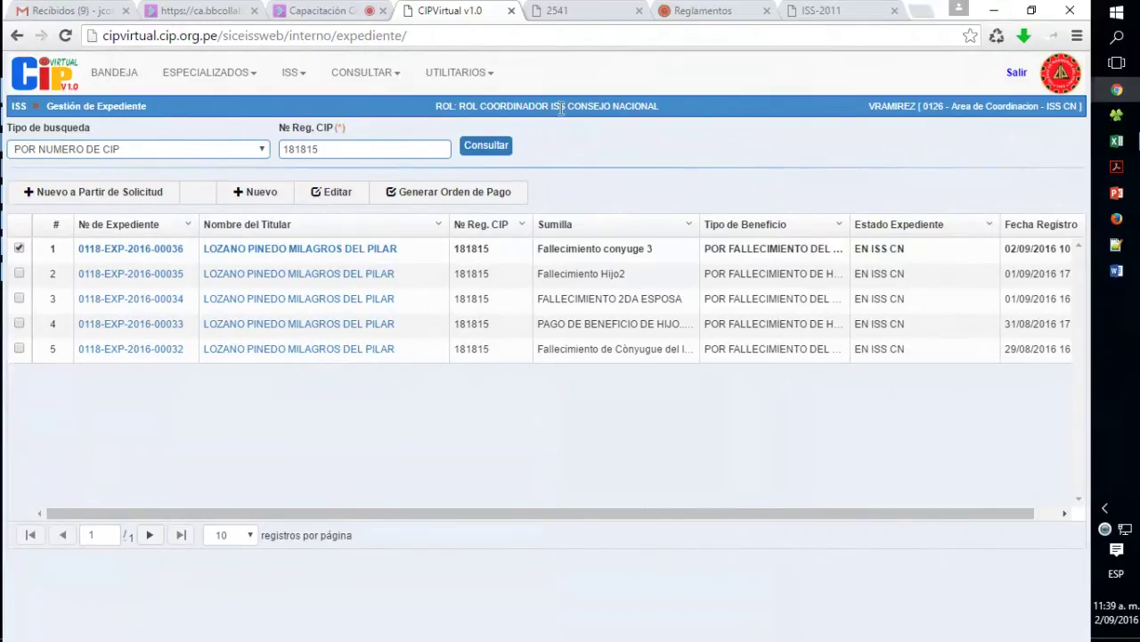
- Sign out and log in as the departmental coordinator with the copied user code, password and captcha
left_click(1016, 74)
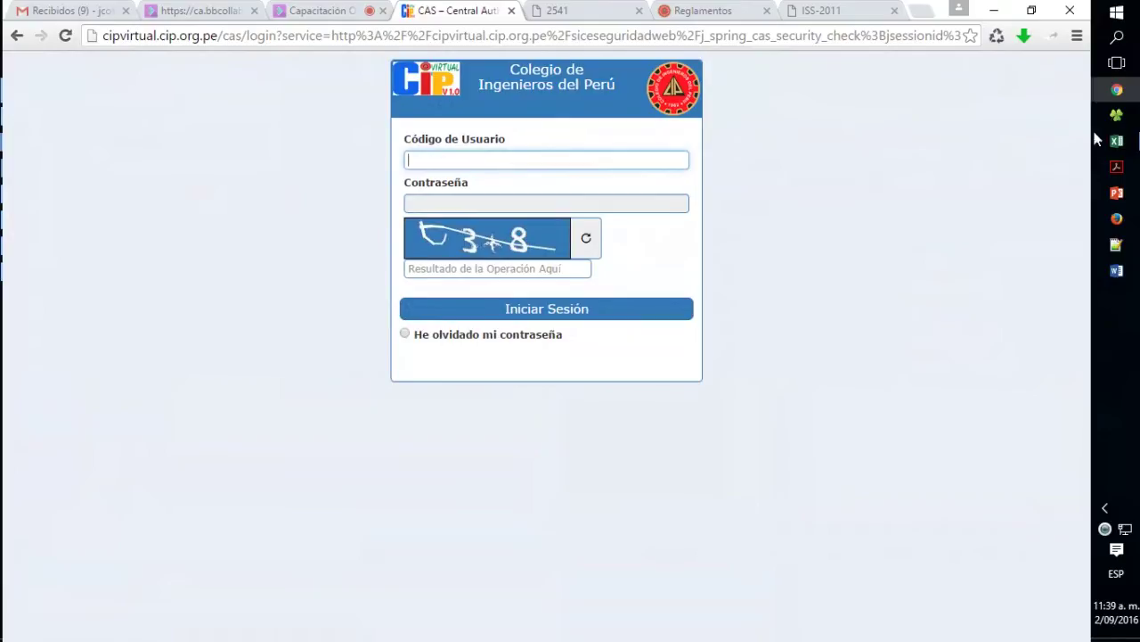
left_click(933, 202)
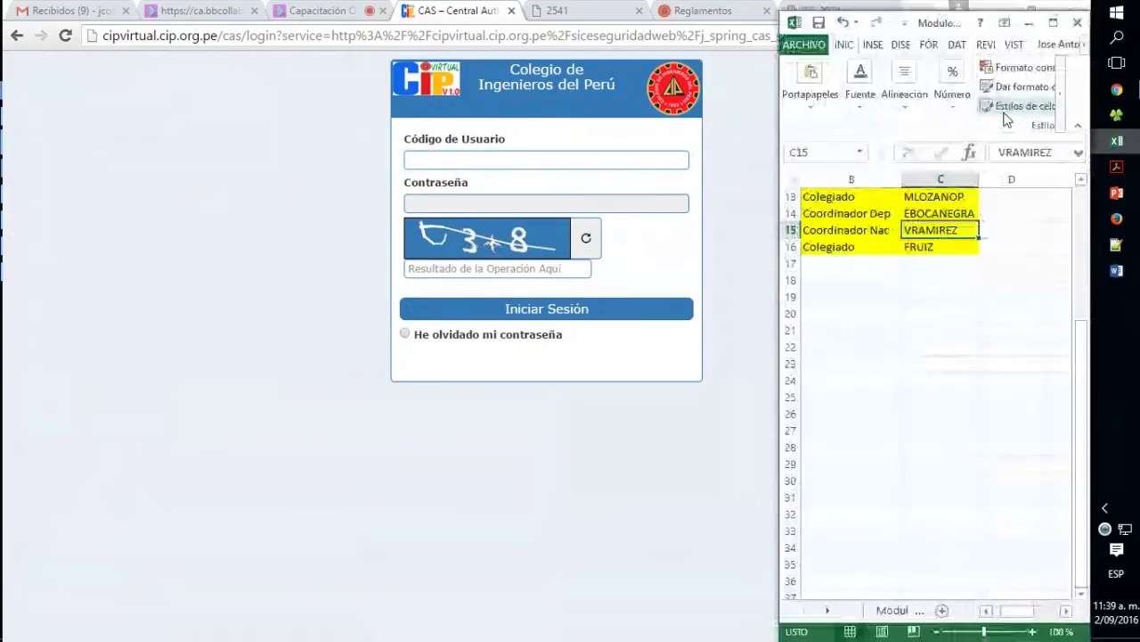
left_click(940, 213)
key("ctrl+c")
left_click(533, 160)
key("ctrl+v")
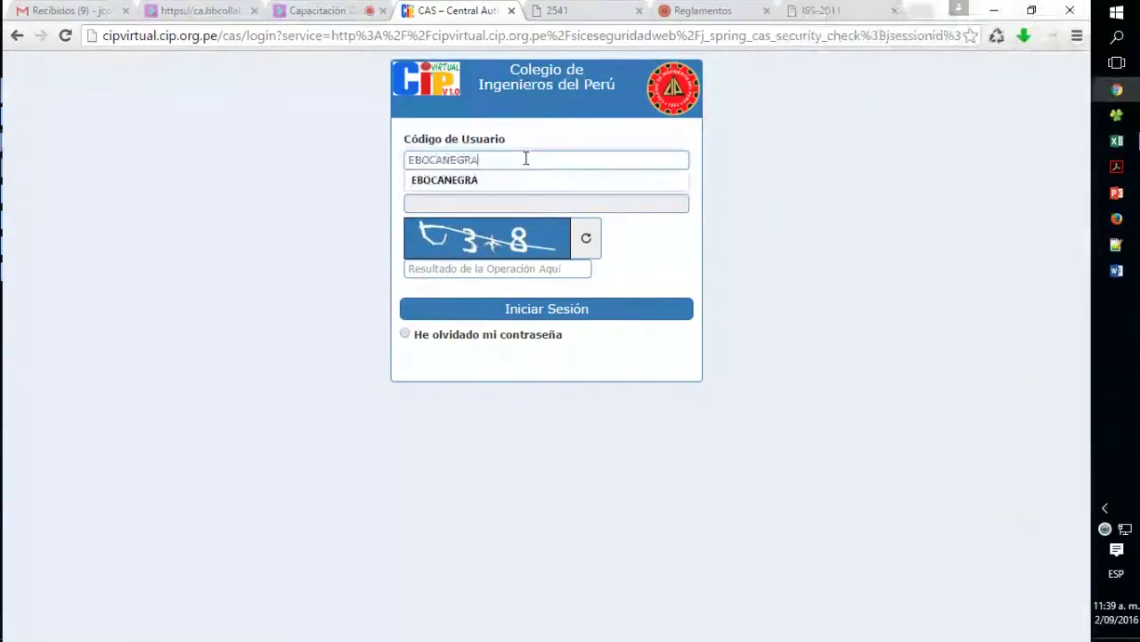
key("Tab")
type("x")
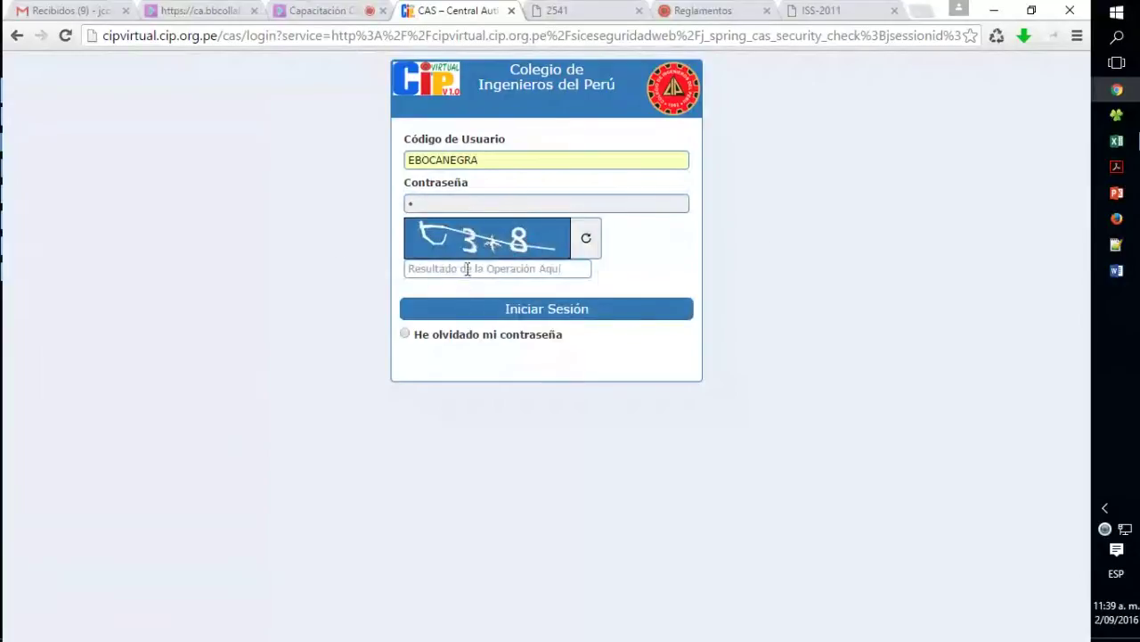
left_click(471, 269)
type("11")
key("Return")
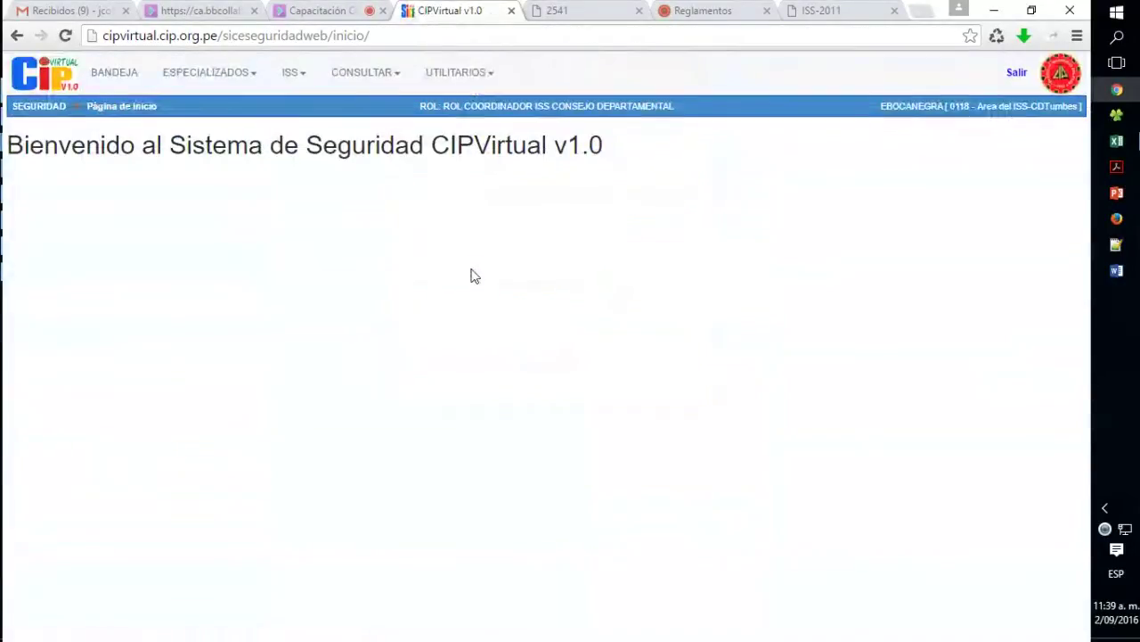
- Go to ISS > Carga de Excel and start a new Excel upload
left_click(285, 78)
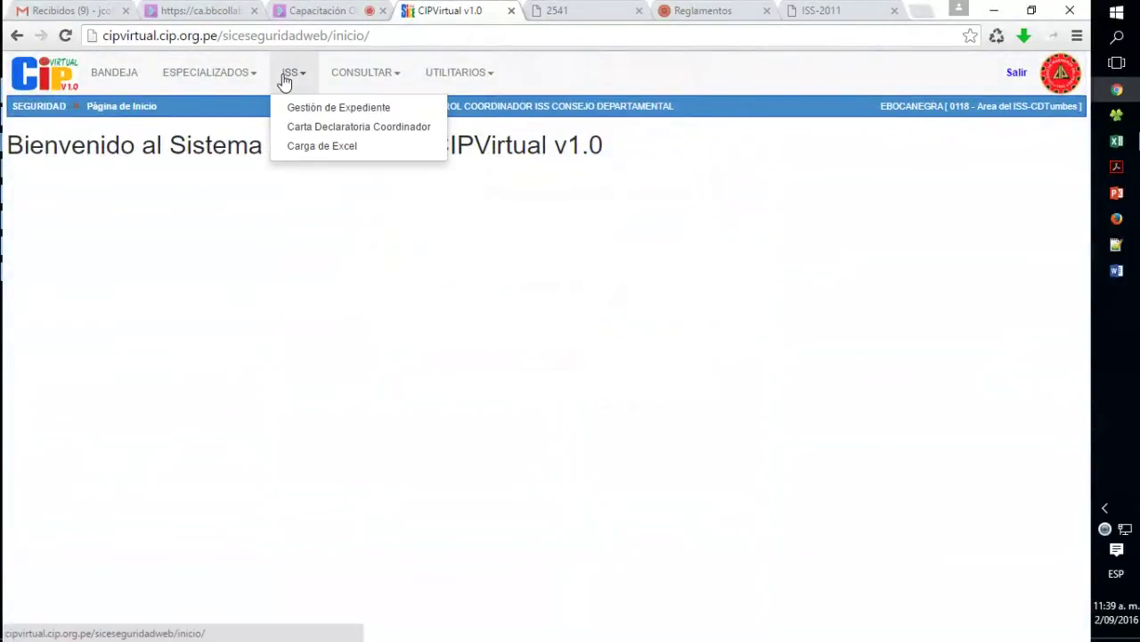
left_click(339, 147)
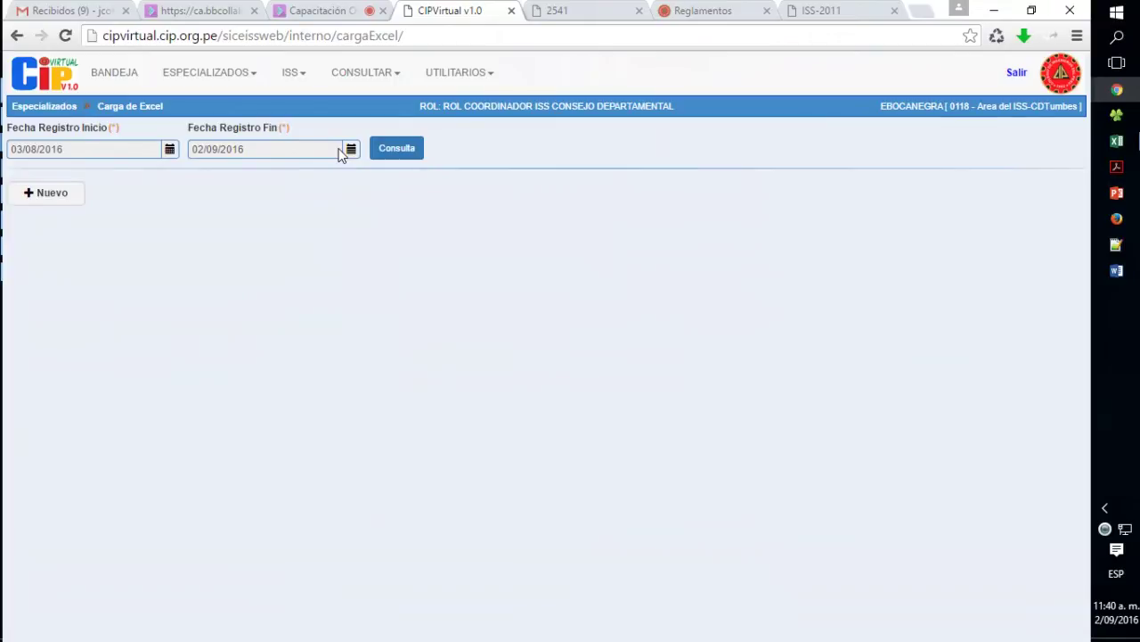
left_click(52, 194)
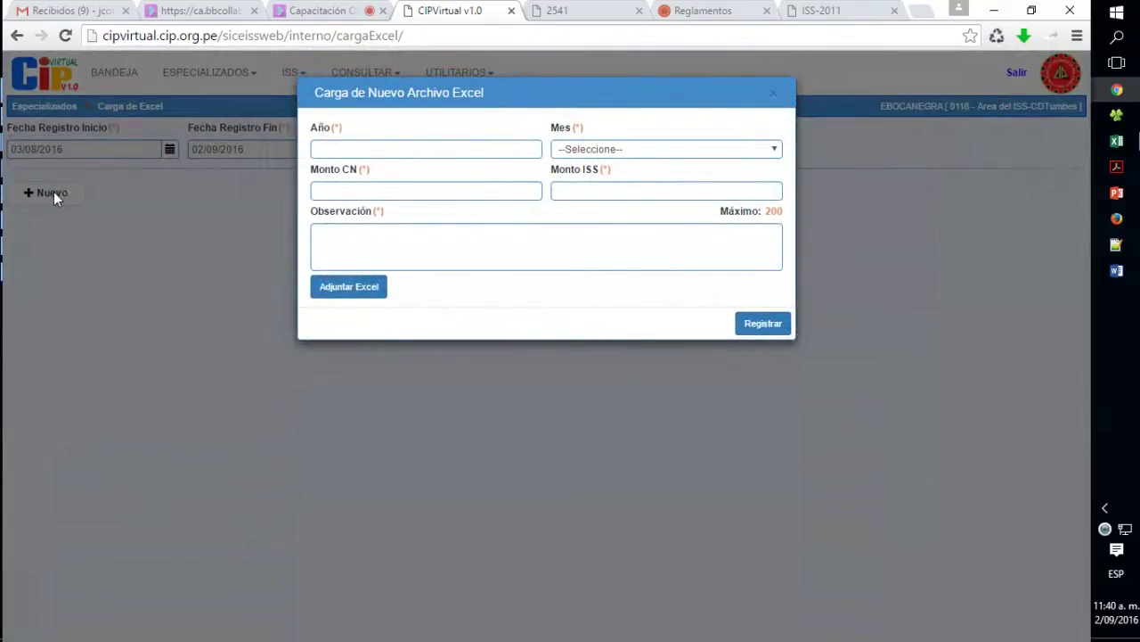
- Set the upload year to 2016 and the month to AGOSTO
left_click(351, 146)
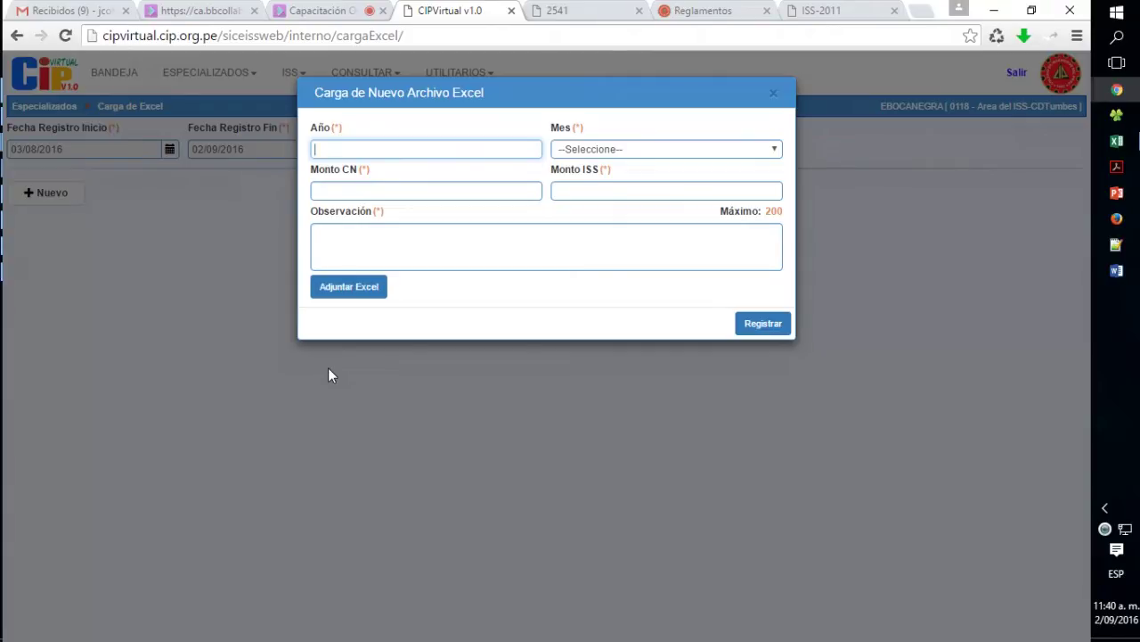
type("2016")
left_click(563, 150)
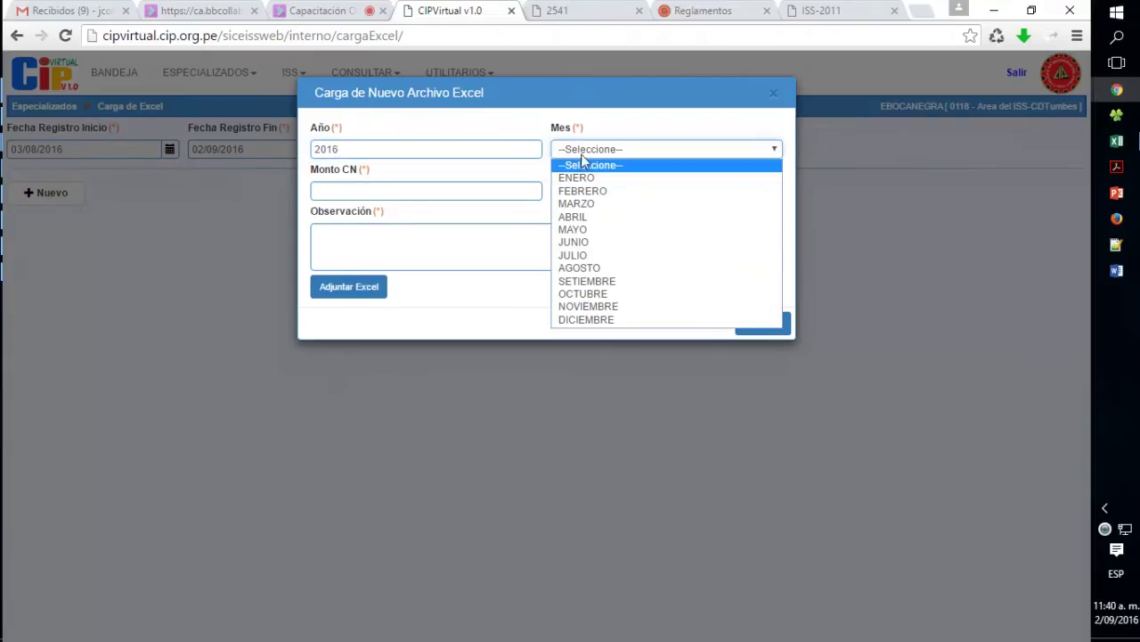
left_click(602, 263)
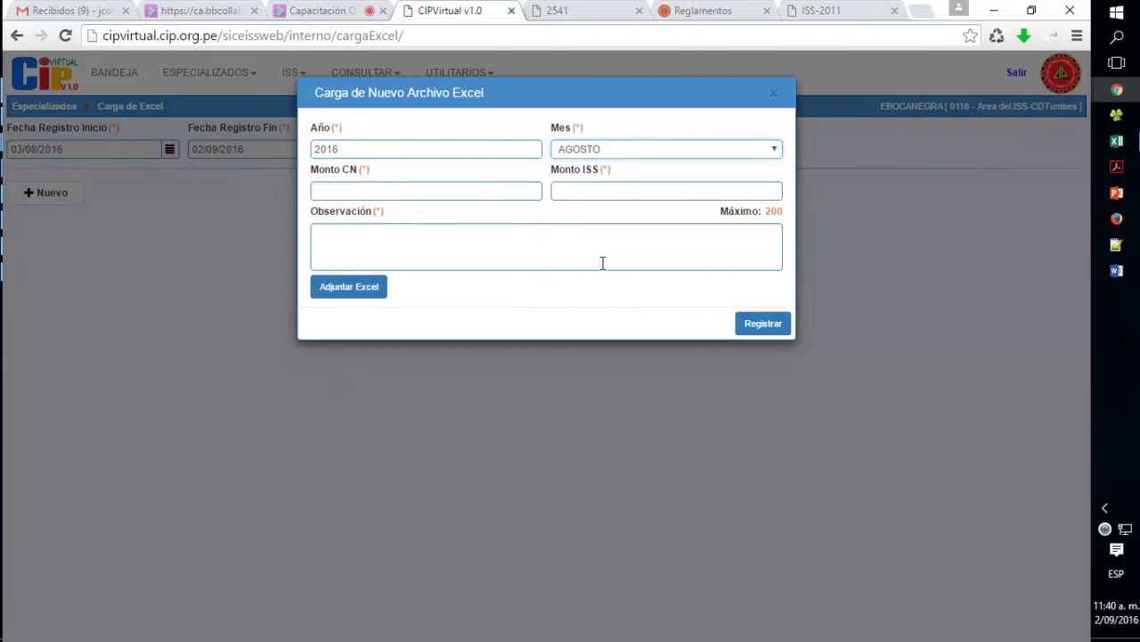
- Enter CN amount 6808.3, ISS amount 15725 and observation 'TRANSFERENCIA DE CUOTAS DE LOS COLEGIADOS'
left_click(470, 193)
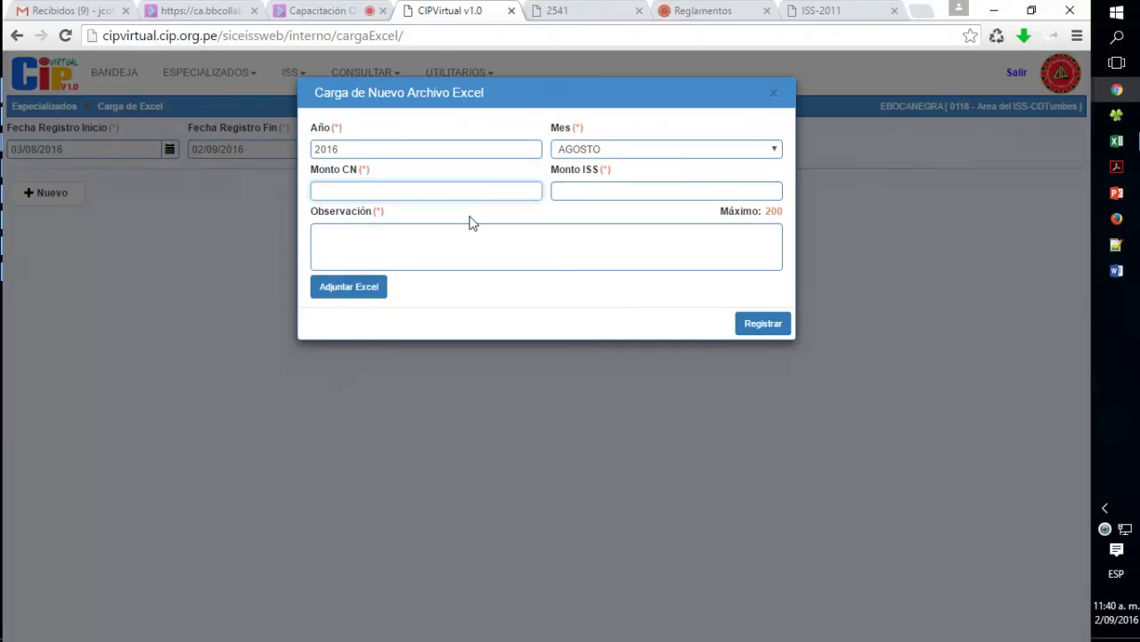
type("6808.3")
key("Tab")
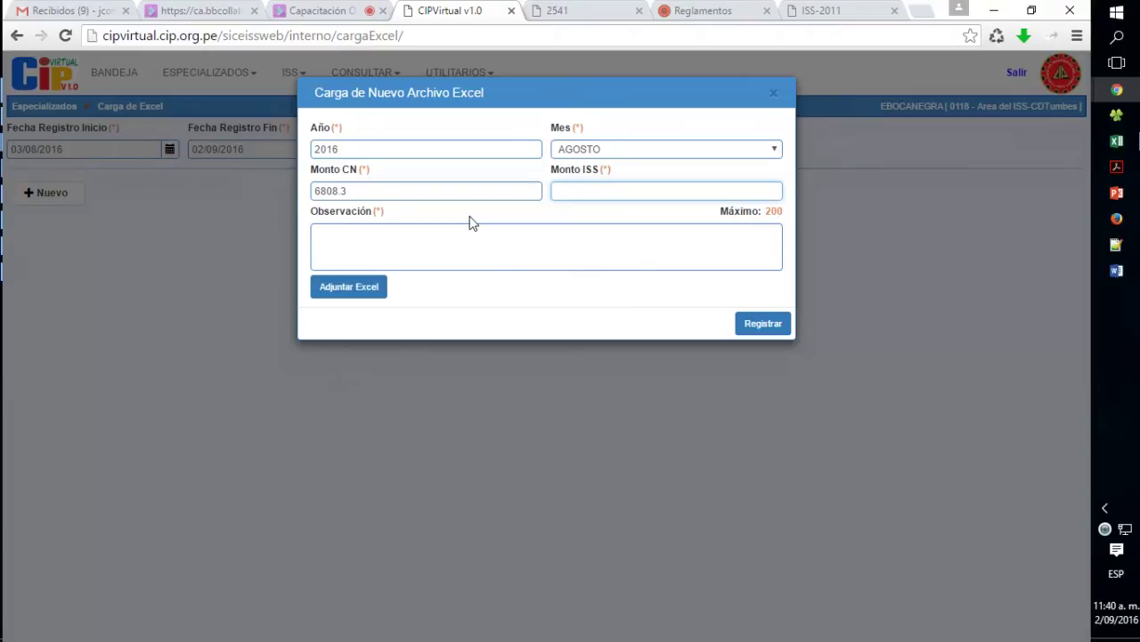
type("15725")
key("Tab")
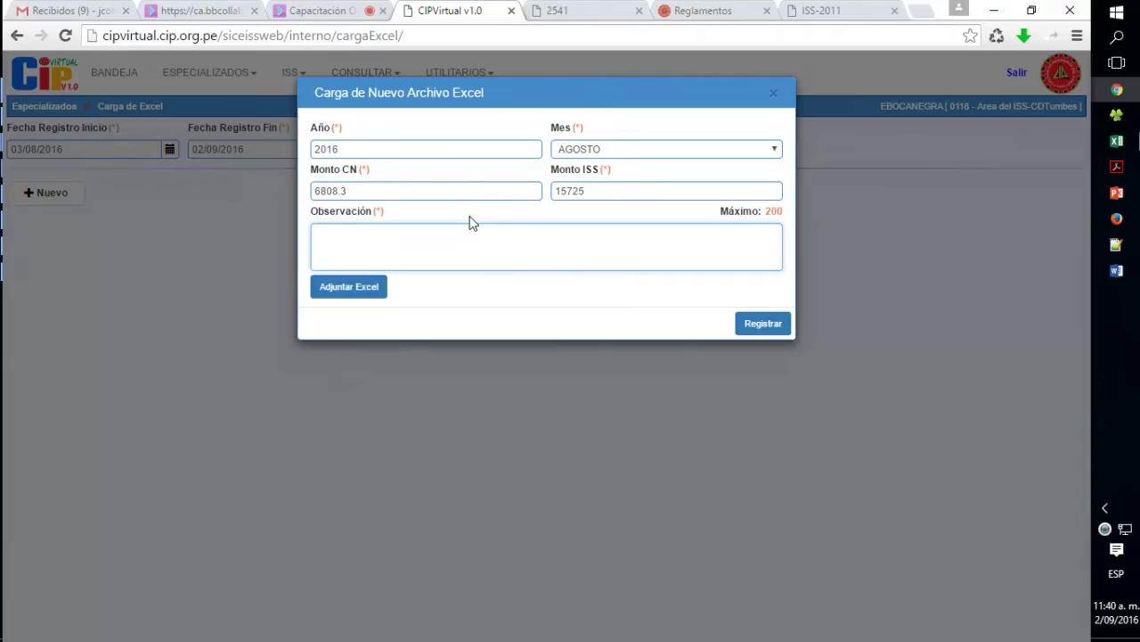
type("TRANSFERENCIA")
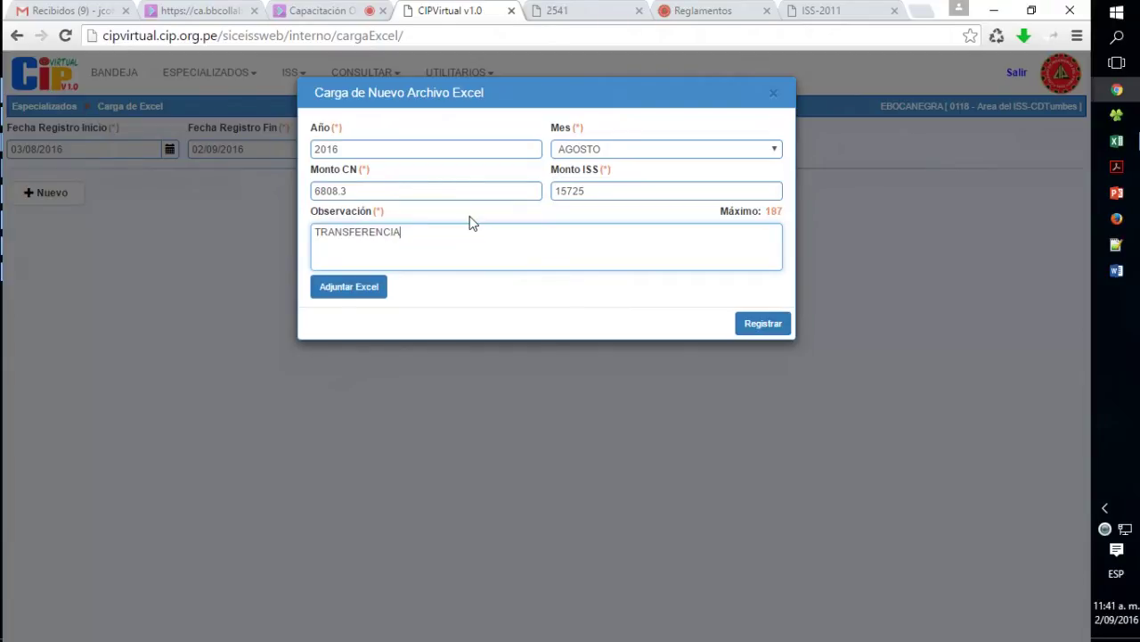
type(" DE CUOTAS DE LOS COLE")
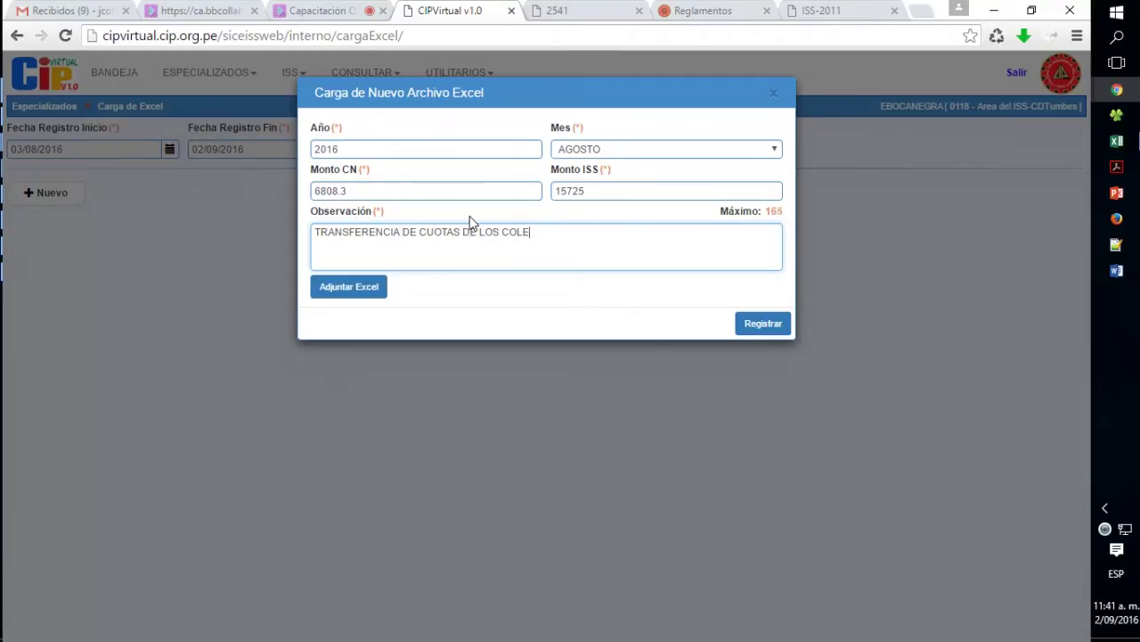
type("GIADOS")
- Attach ENERO 2016.csv and register the AGOSTO 2016 upload, confirming the addition
left_click(349, 294)
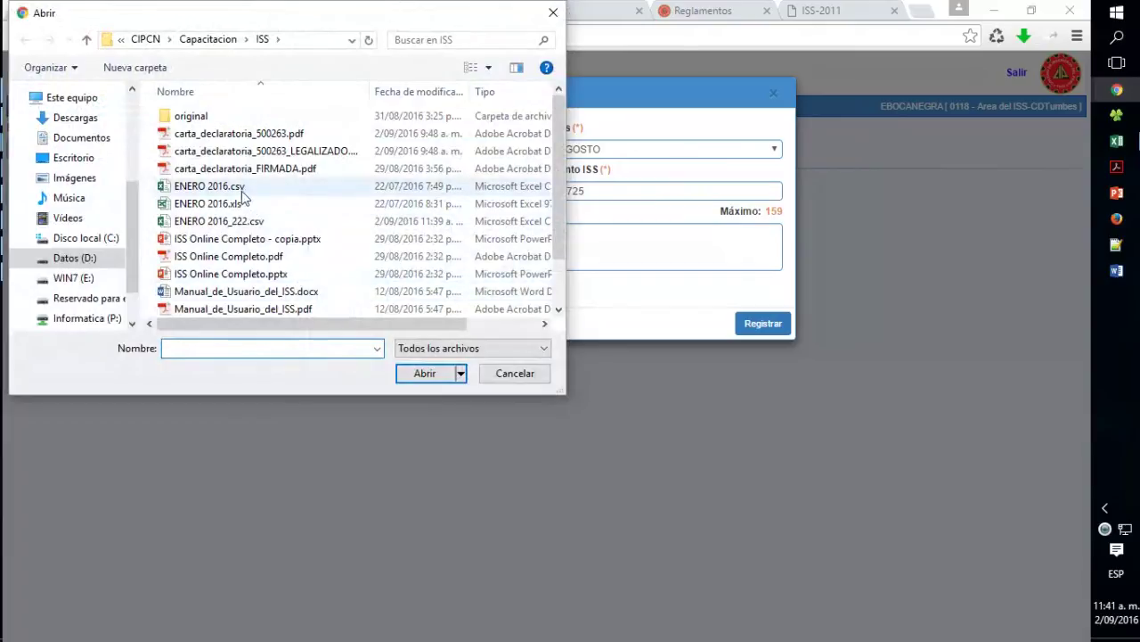
double_click(240, 190)
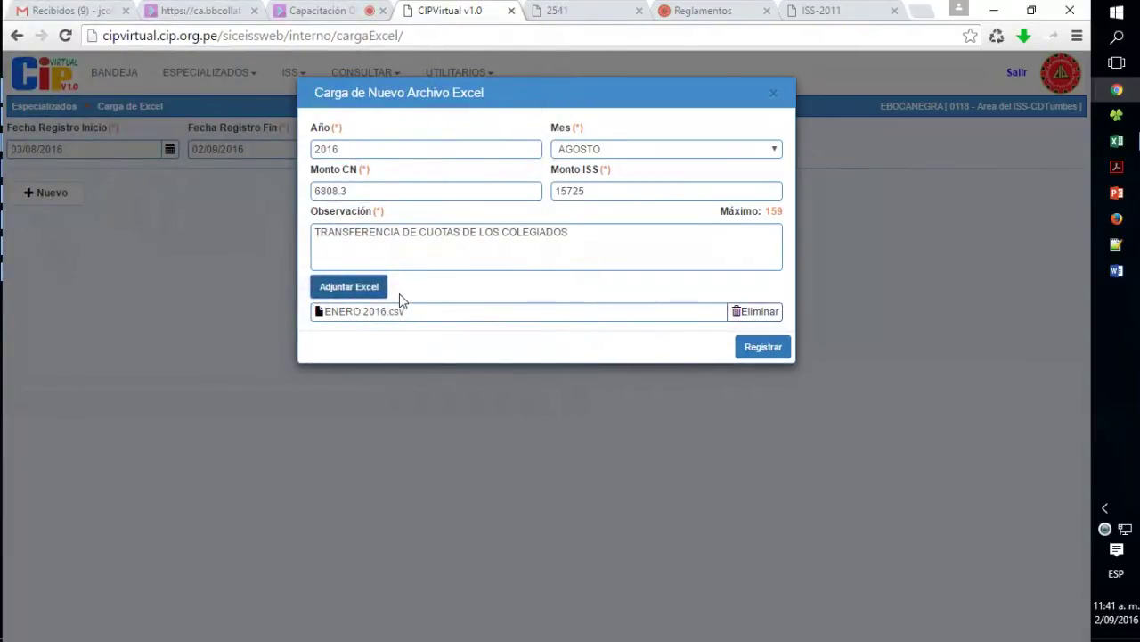
left_click(760, 353)
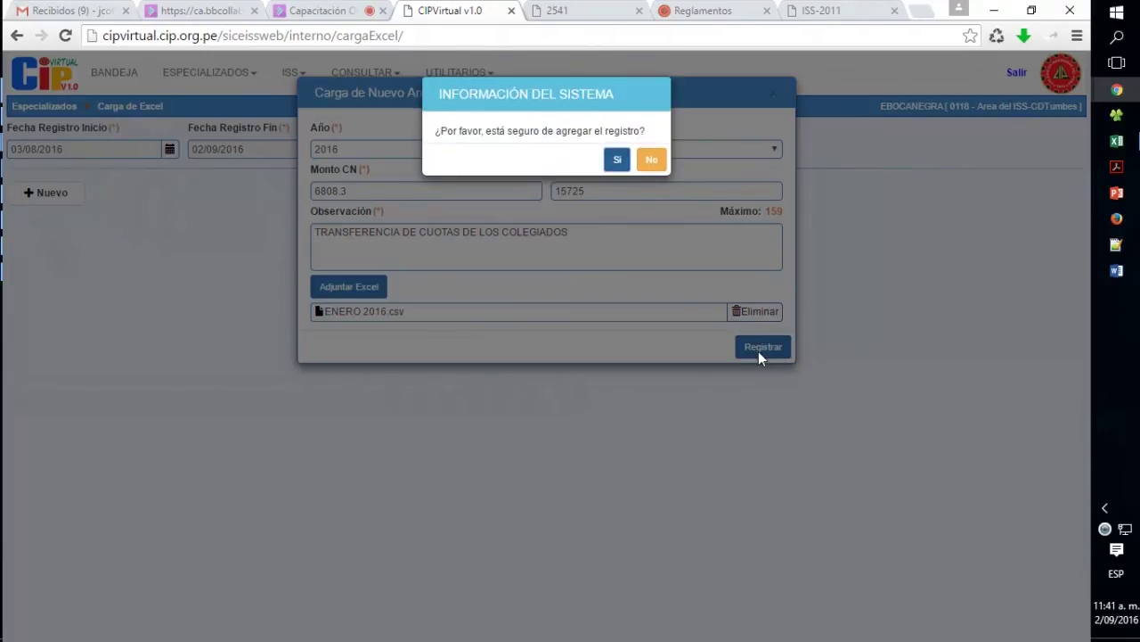
left_click(614, 160)
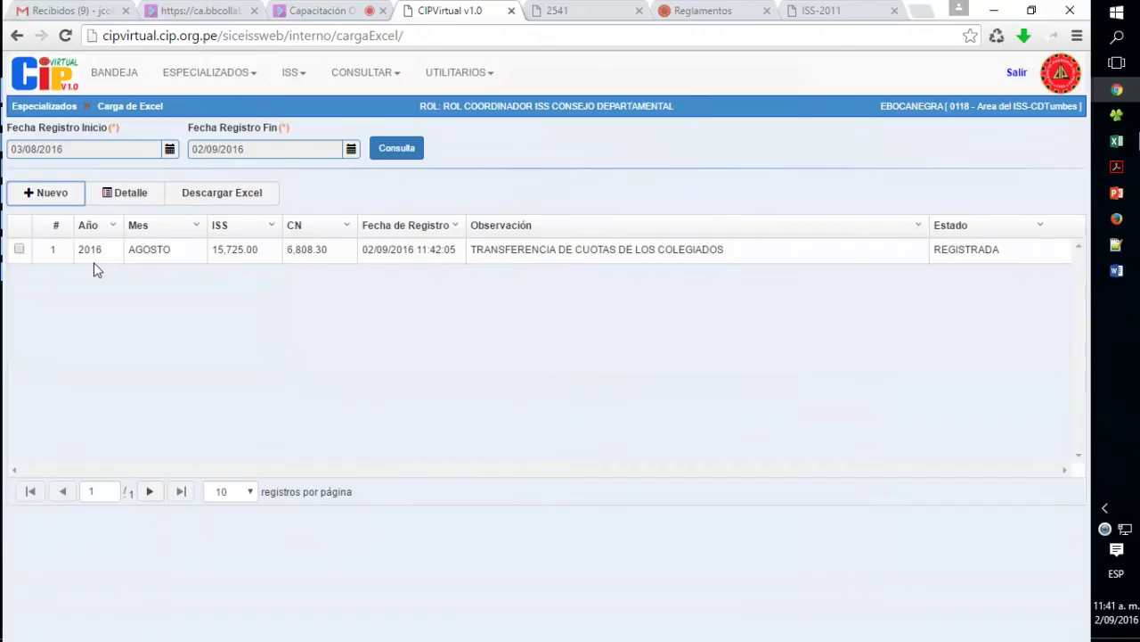
left_click_drag(76, 258, 178, 257)
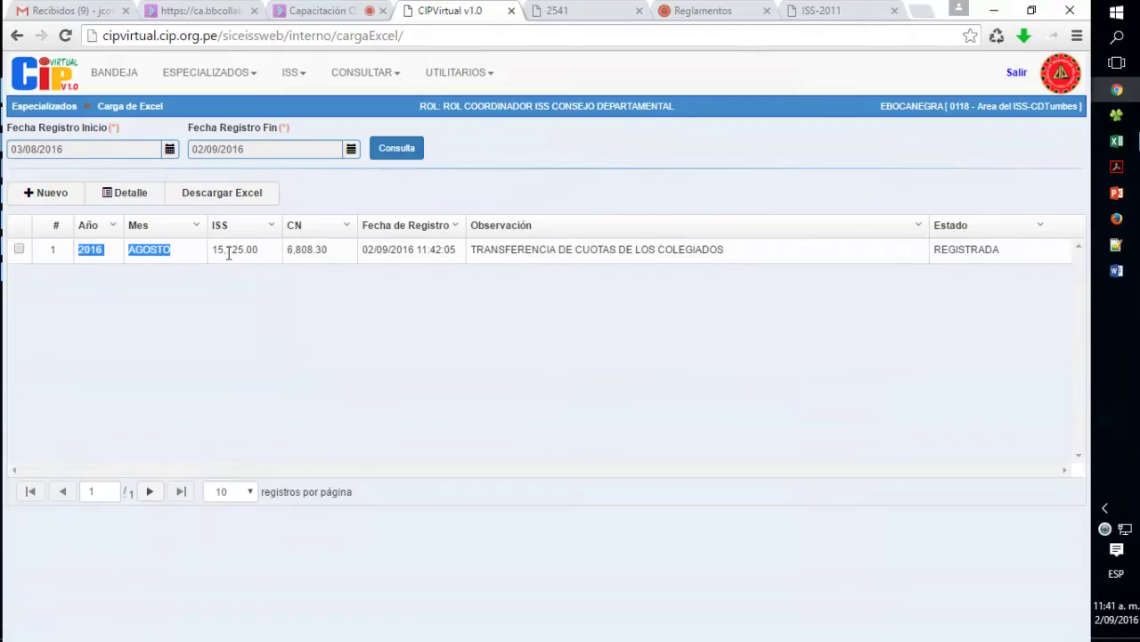
left_click_drag(216, 253, 324, 254)
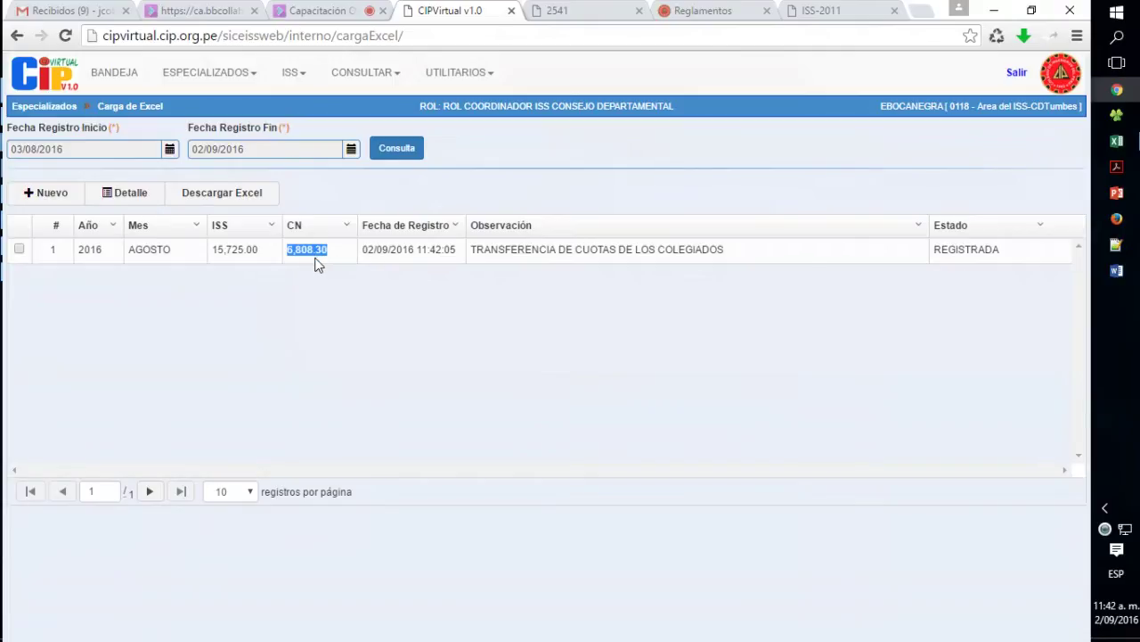
left_click(318, 253)
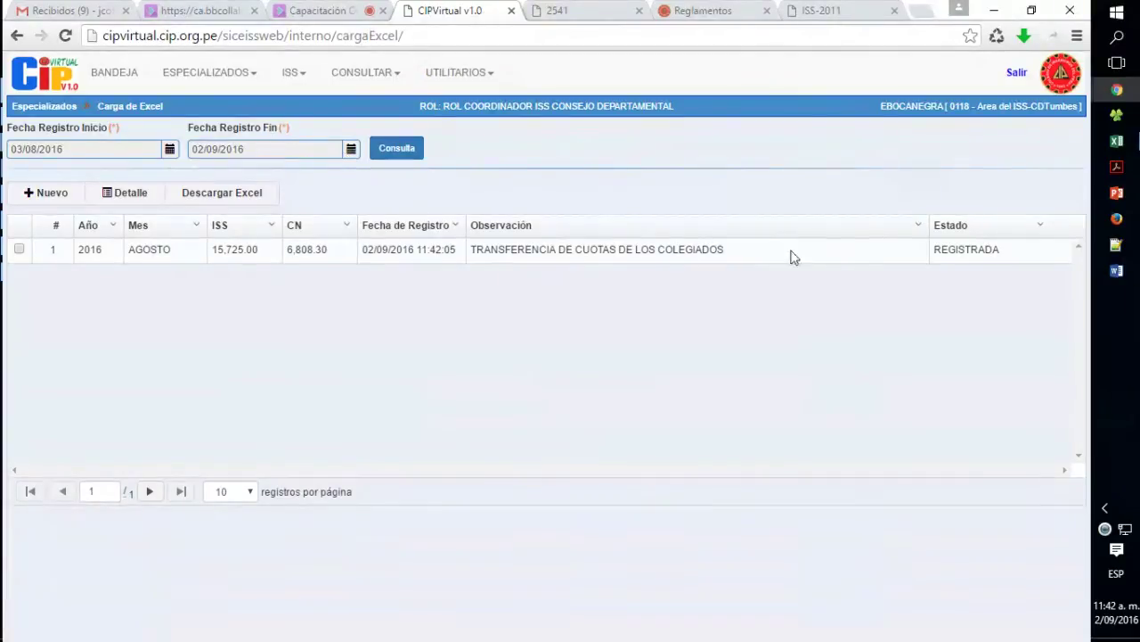
double_click(936, 249)
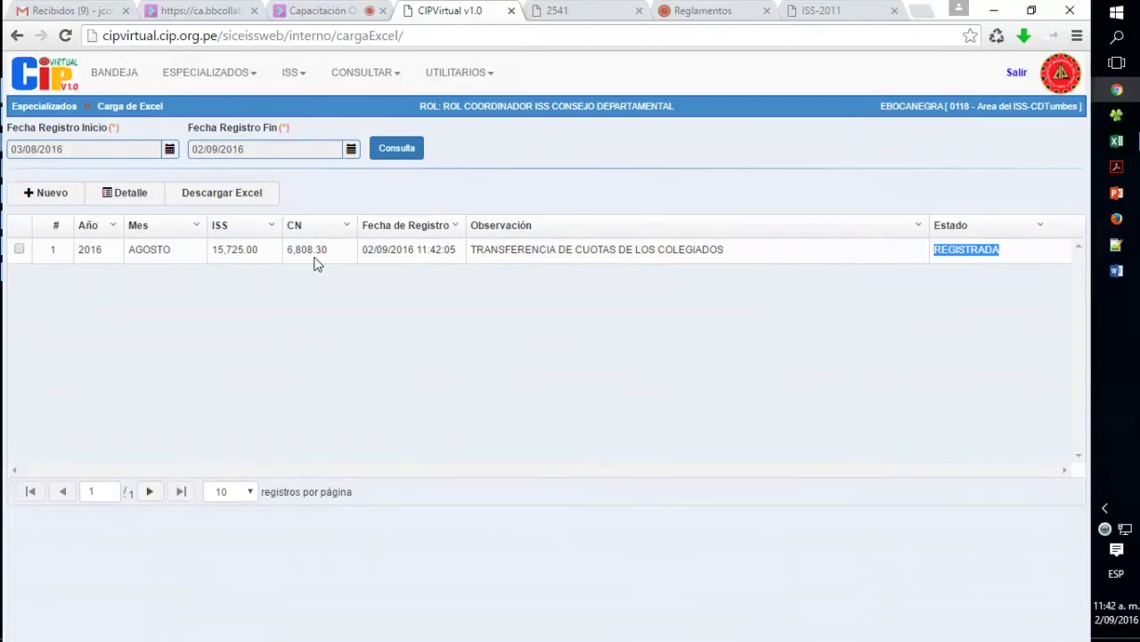
left_click_drag(212, 252, 267, 260)
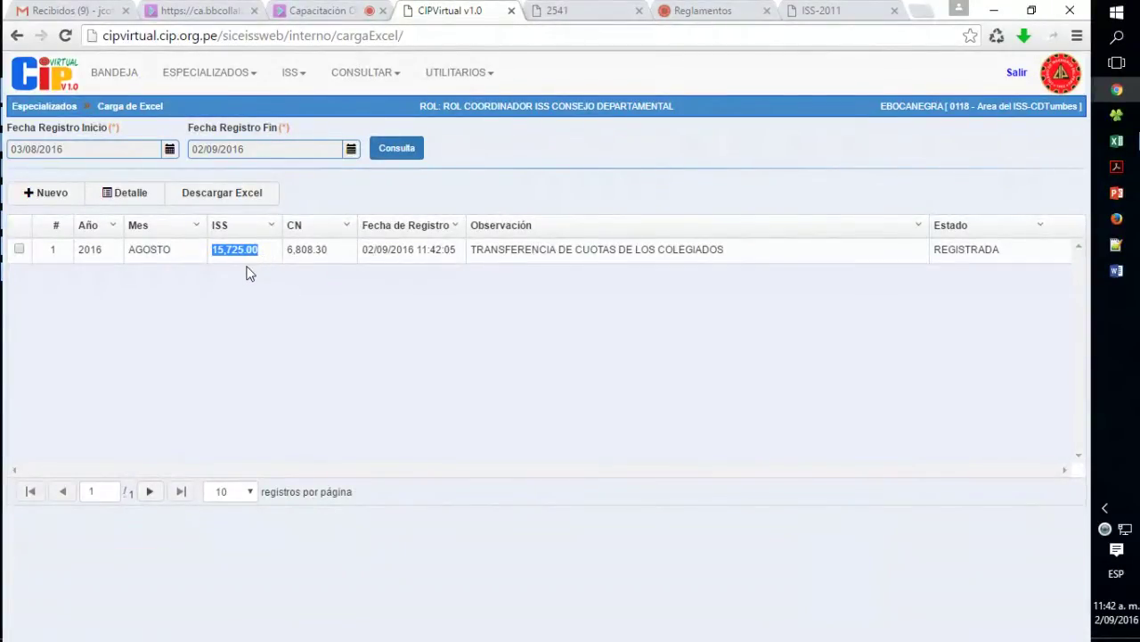
left_click_drag(285, 252, 332, 253)
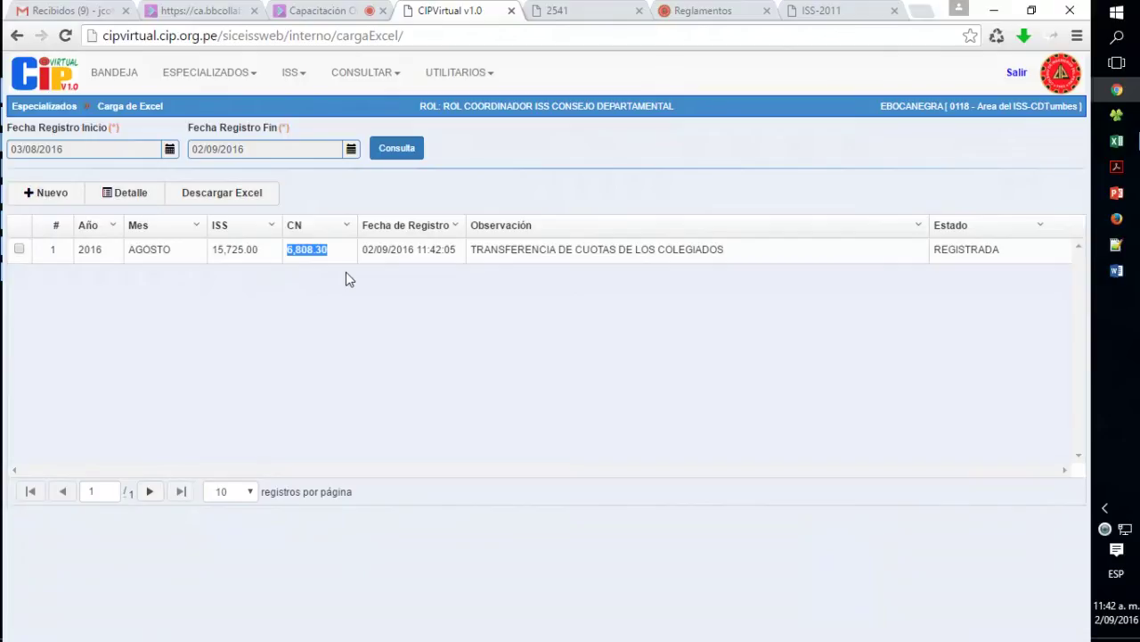
left_click(345, 273)
double_click(977, 253)
left_click(979, 253)
left_click(389, 149)
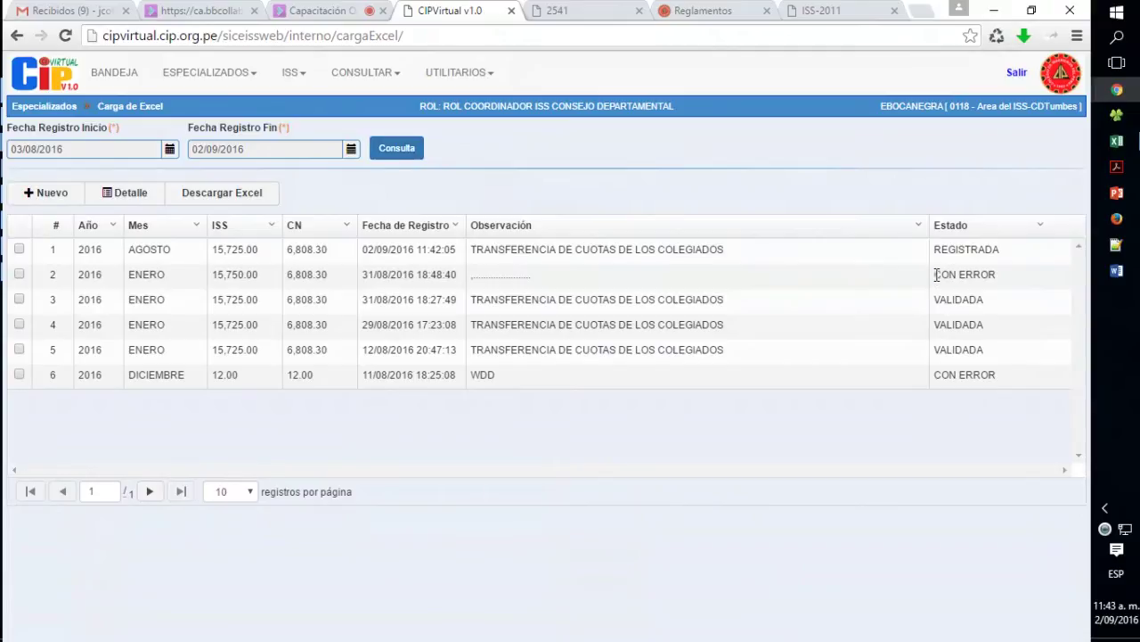
left_click_drag(936, 274, 998, 283)
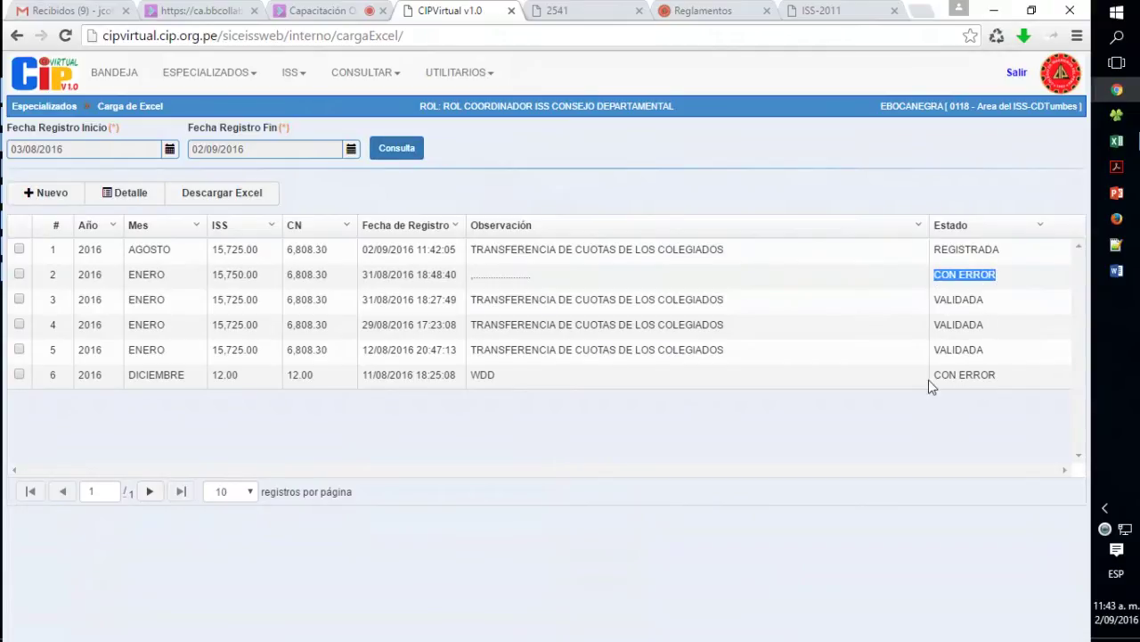
left_click_drag(928, 379, 988, 376)
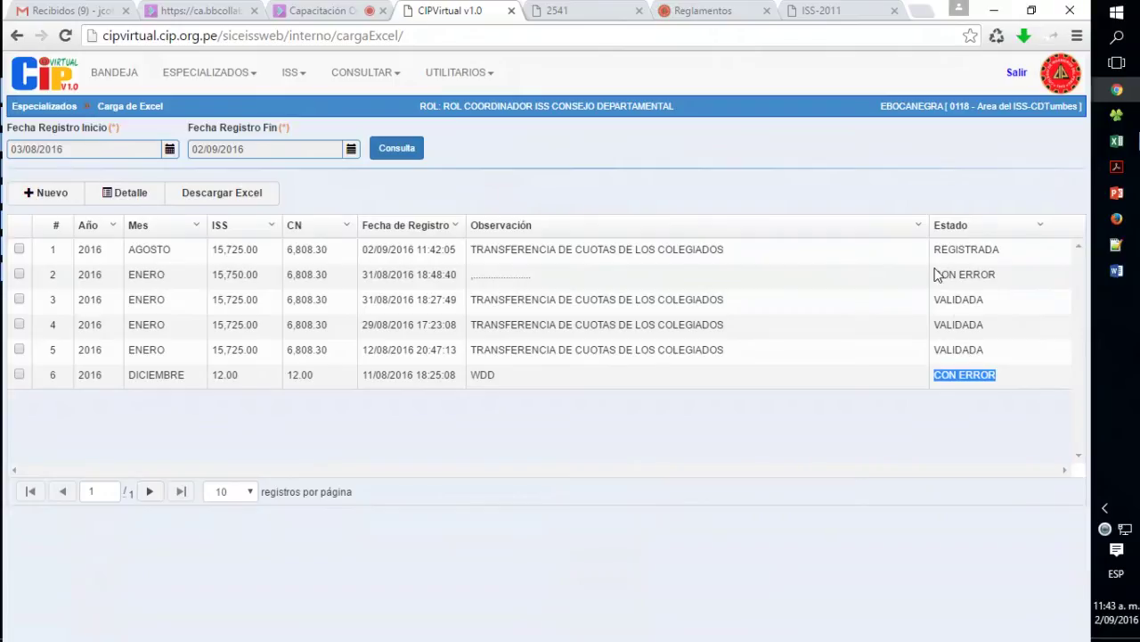
left_click_drag(933, 276, 992, 278)
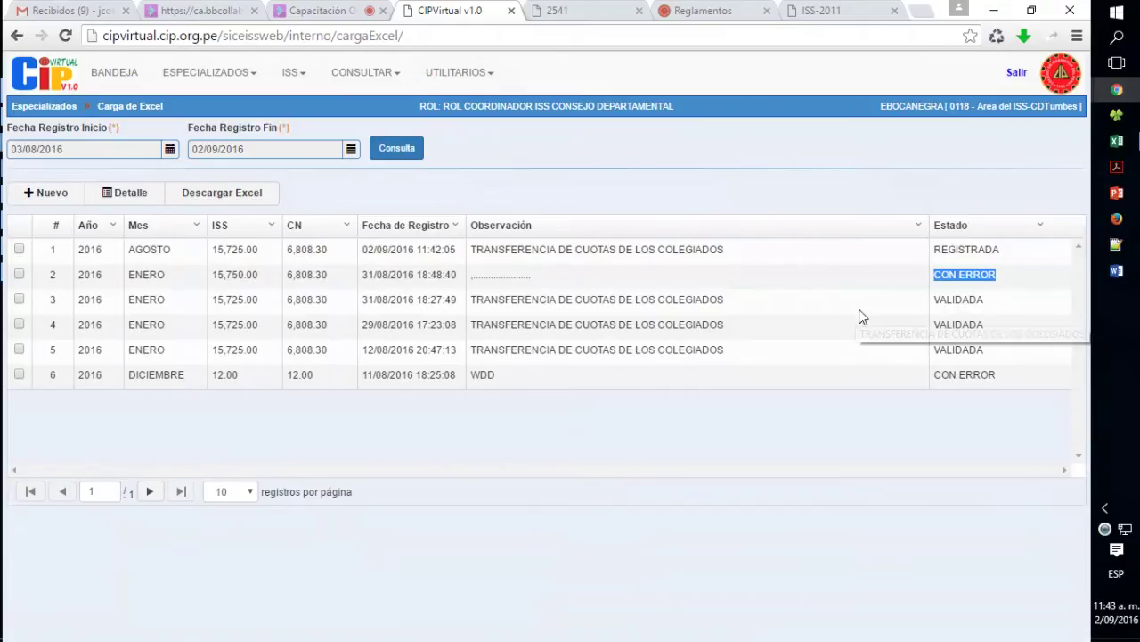
left_click(18, 275)
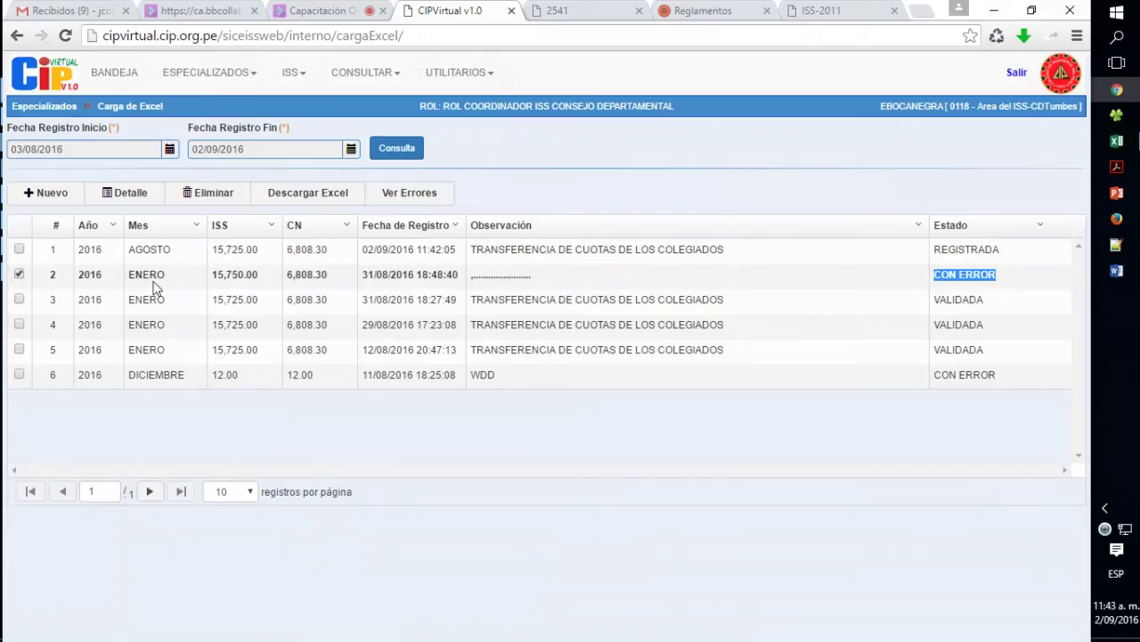
left_click(426, 196)
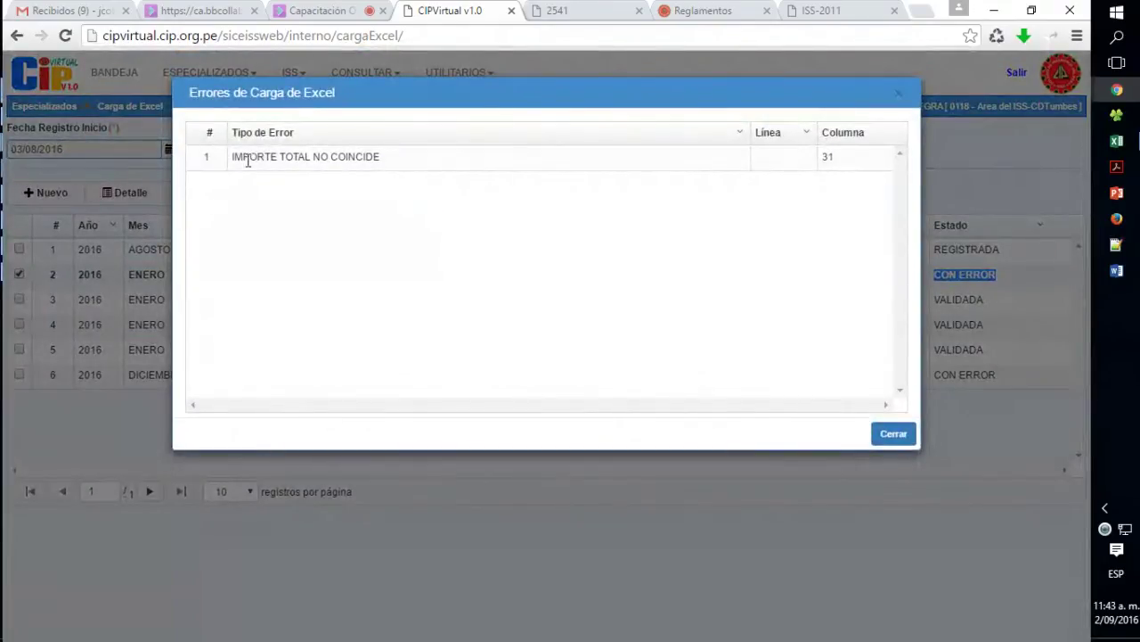
left_click_drag(817, 159, 837, 156)
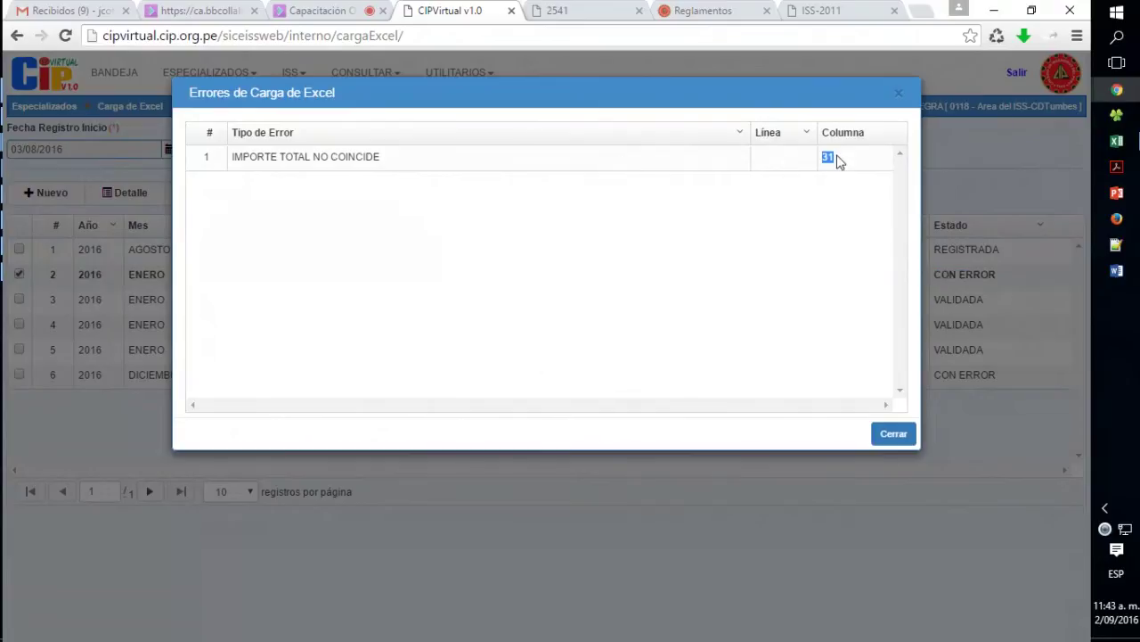
left_click(897, 95)
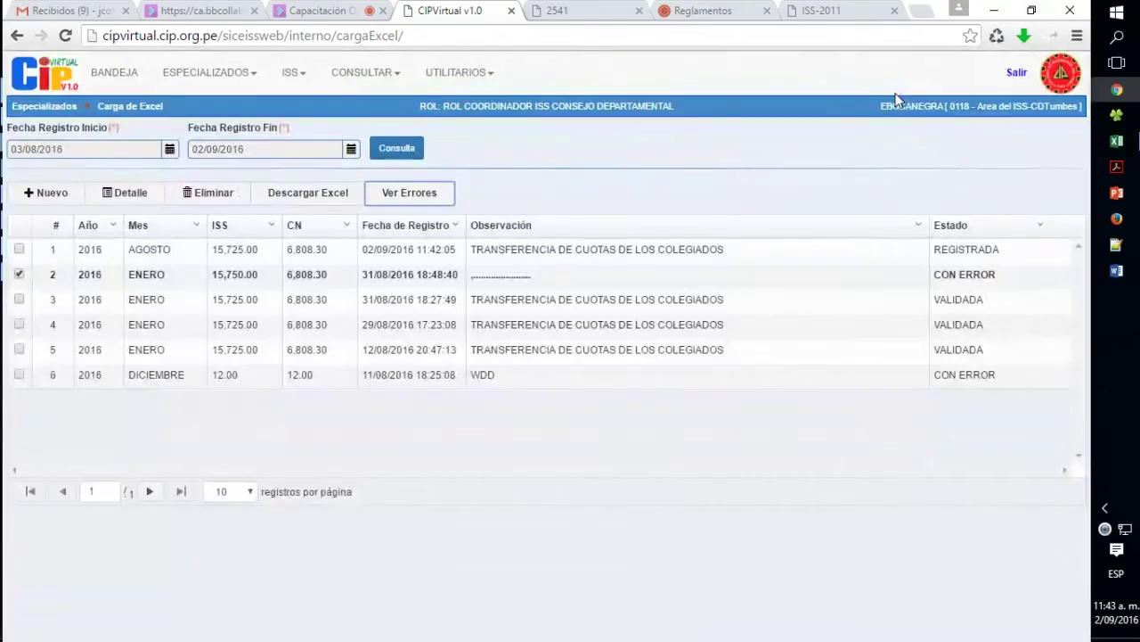
left_click(19, 375)
left_click(413, 200)
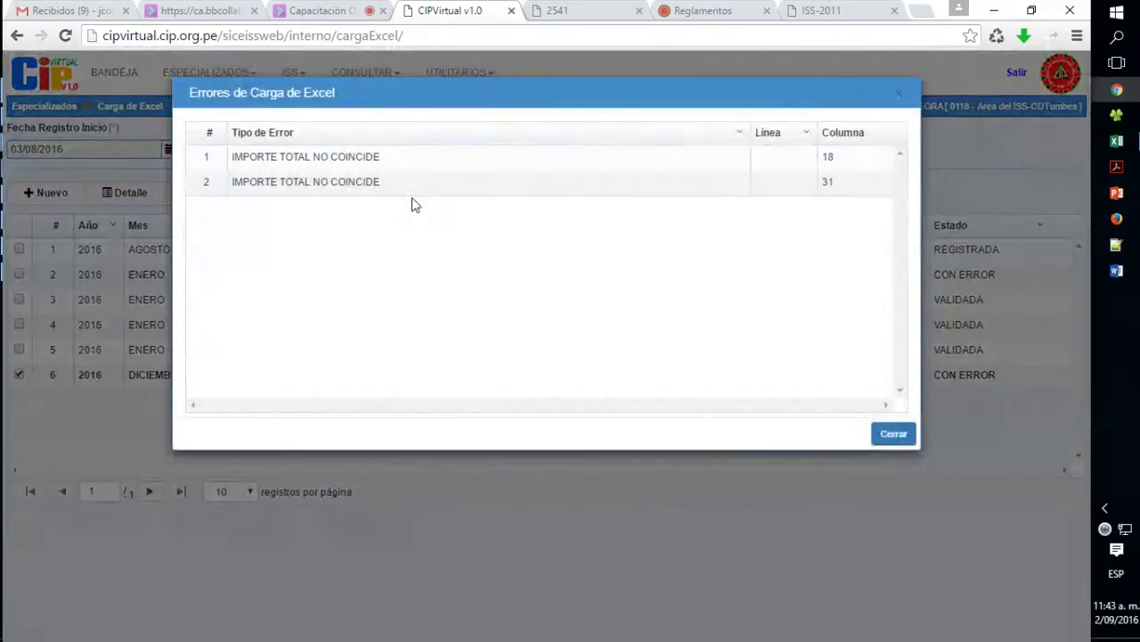
left_click_drag(247, 157, 828, 182)
double_click(827, 157)
left_click(898, 434)
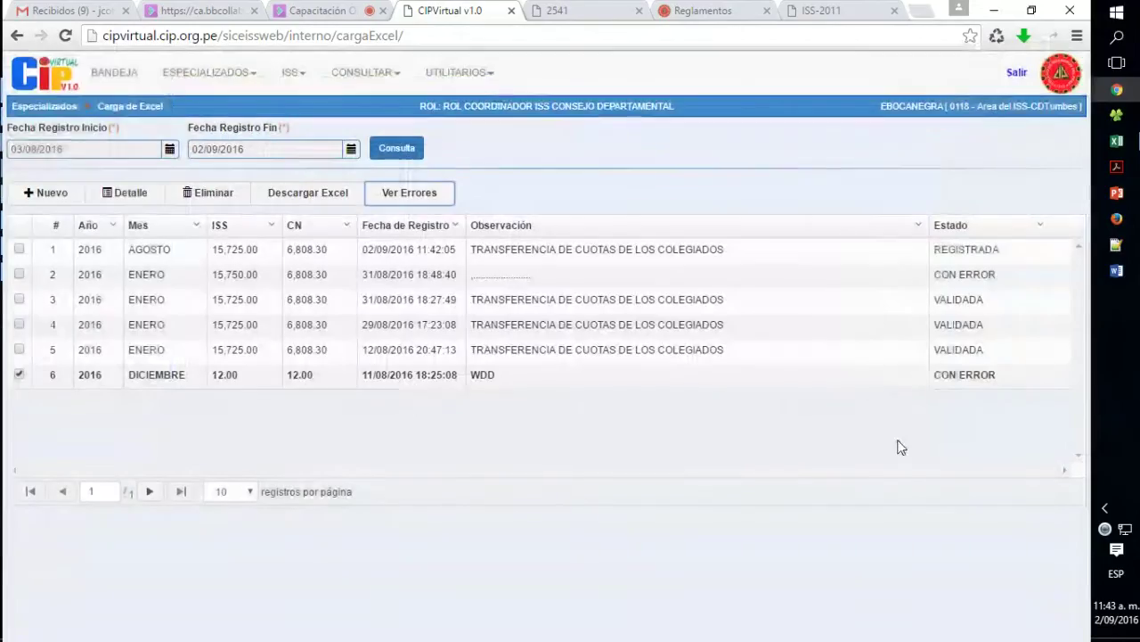
left_click(16, 383)
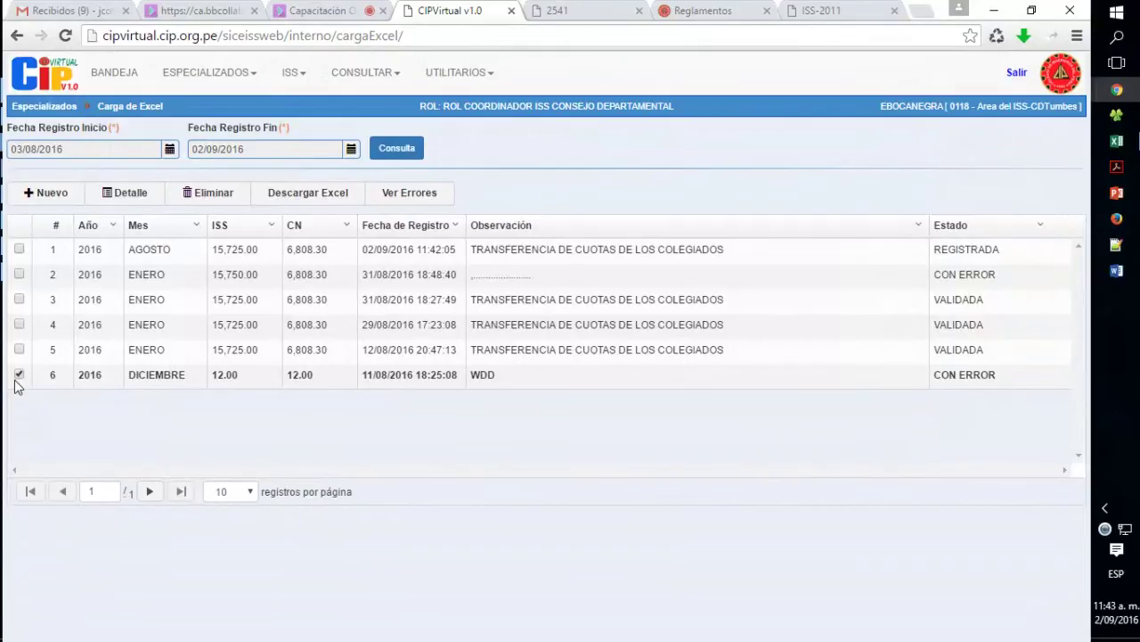
left_click(18, 374)
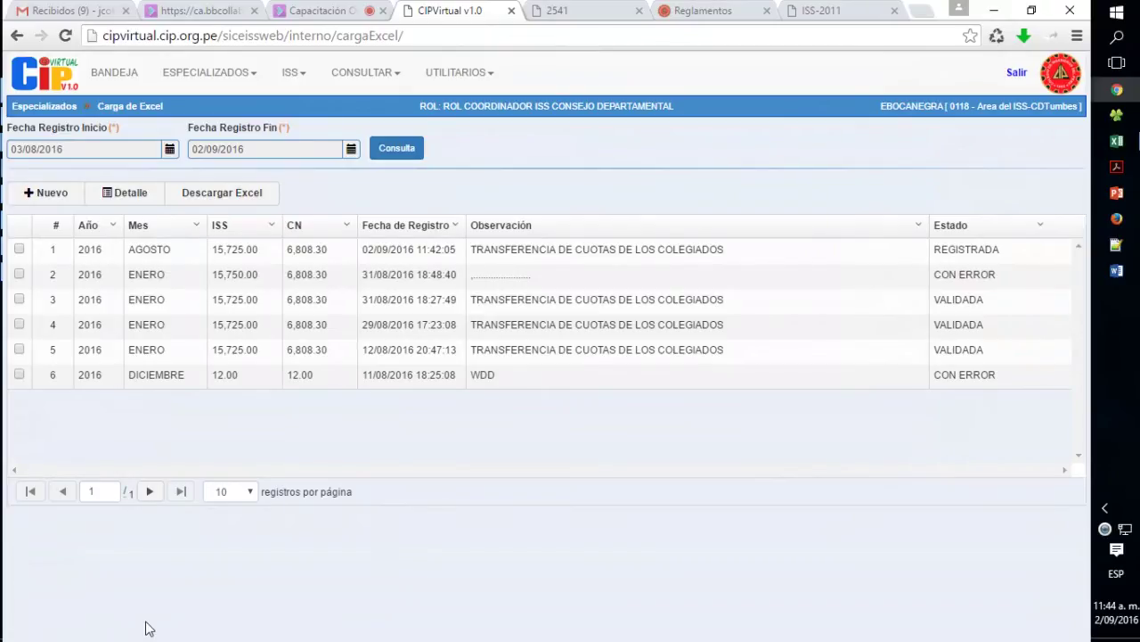
- Tick the checkbox of the REGISTRADA AGOSTO 2016 upload (ISS 15,725.00) in the list
double_click(960, 251)
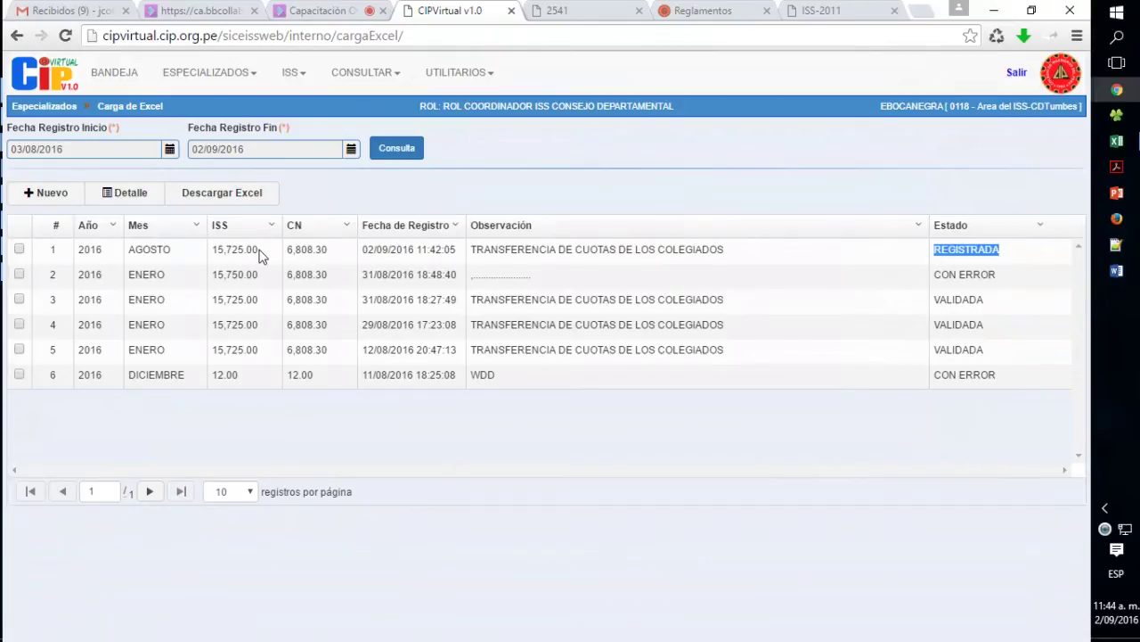
left_click_drag(259, 251, 214, 252)
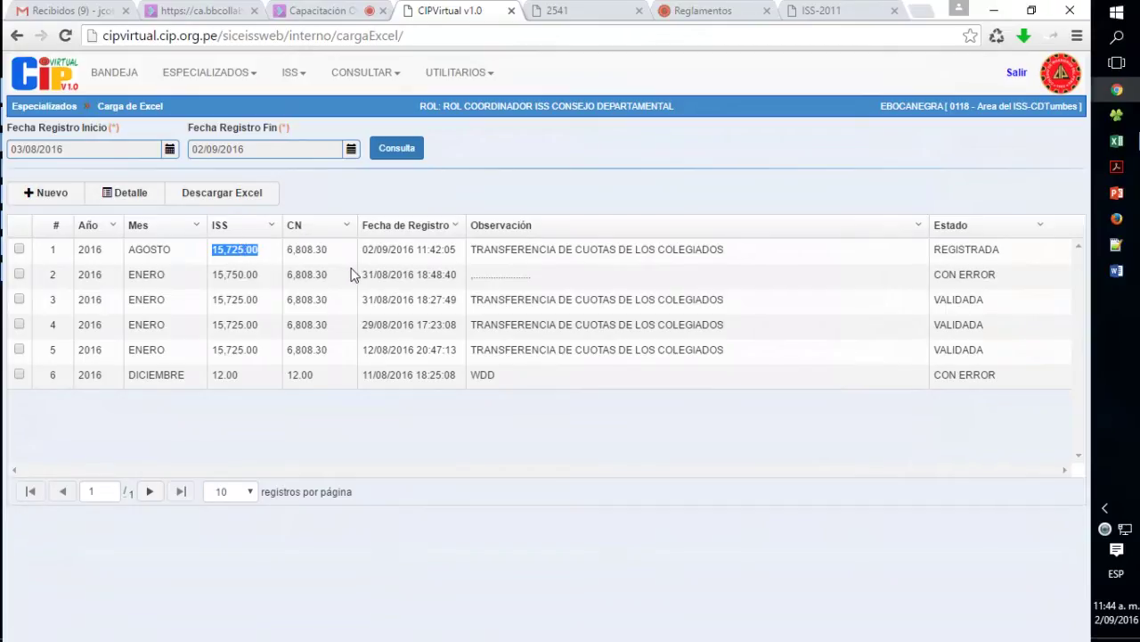
left_click(249, 253)
left_click(19, 248)
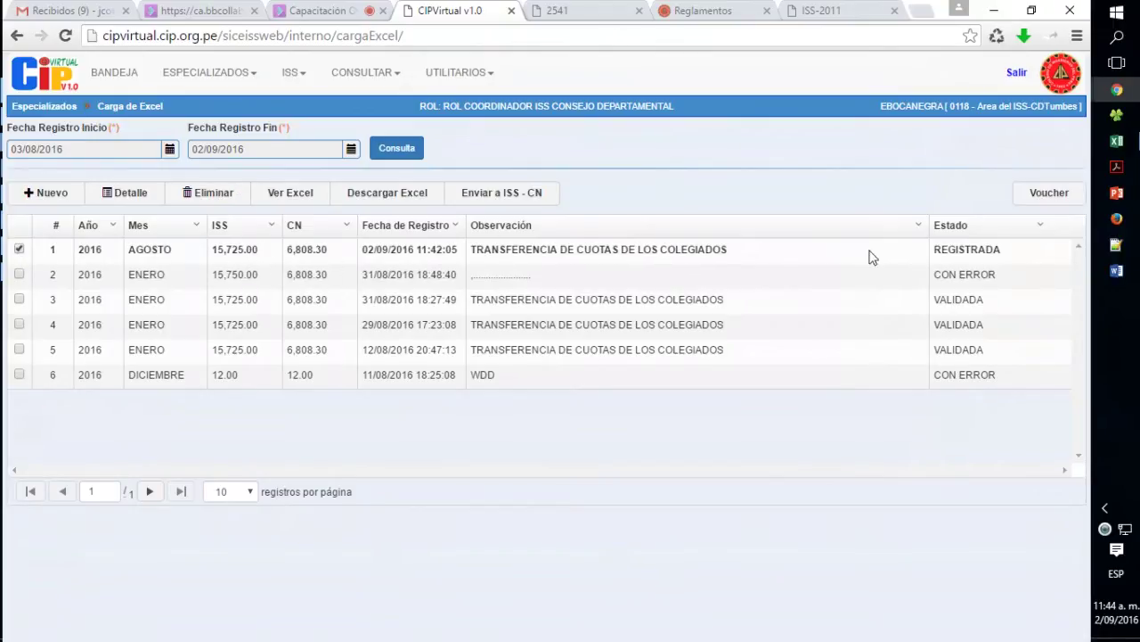
- Start a new voucher with amount 15725 and account type INSTITUTO DE SERVICIOS SOCIALES
left_click(1046, 196)
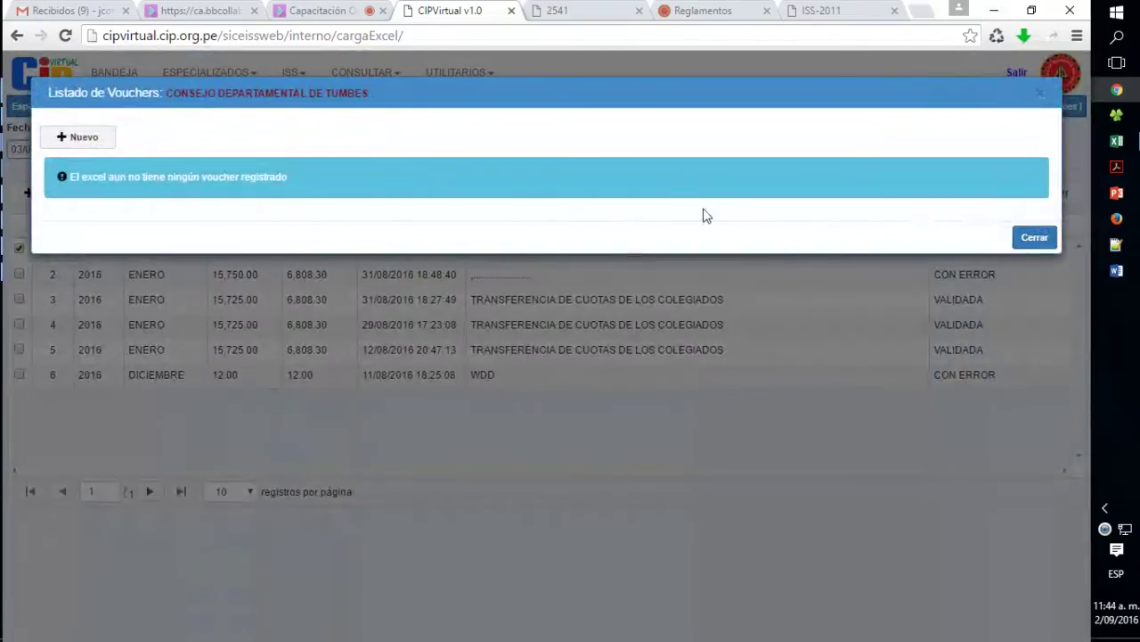
left_click(84, 137)
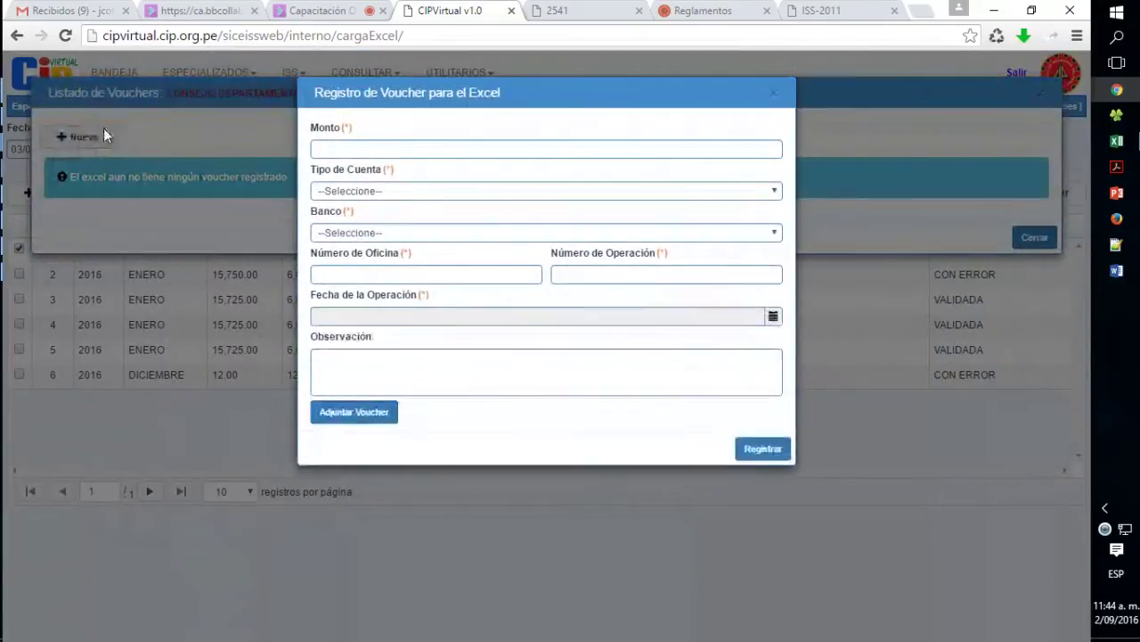
left_click(371, 148)
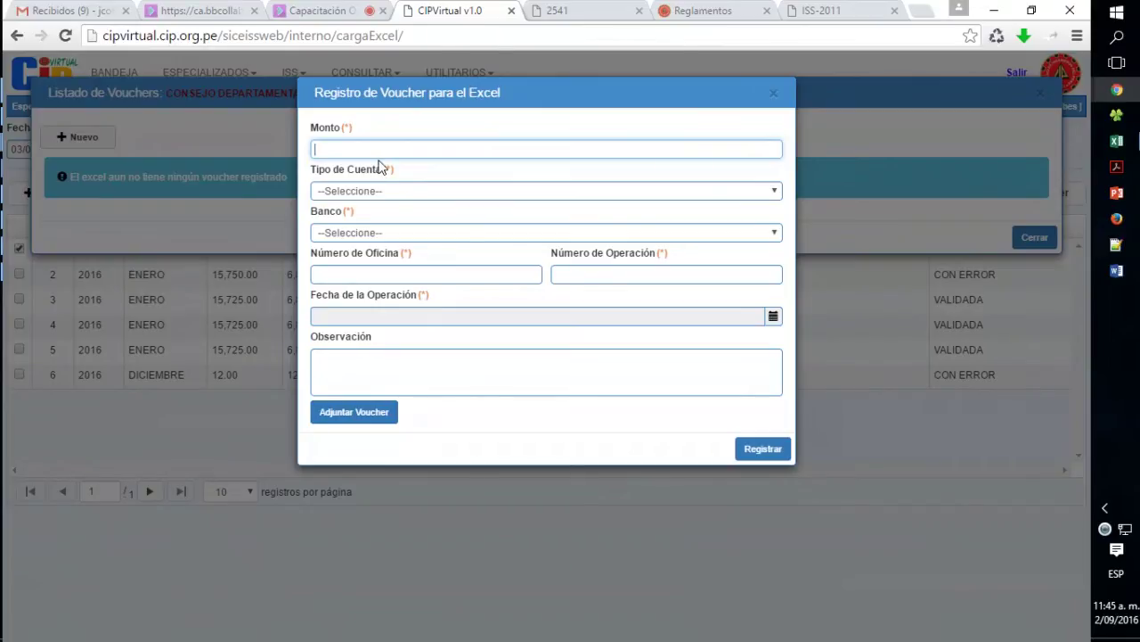
type("15725")
left_click(363, 191)
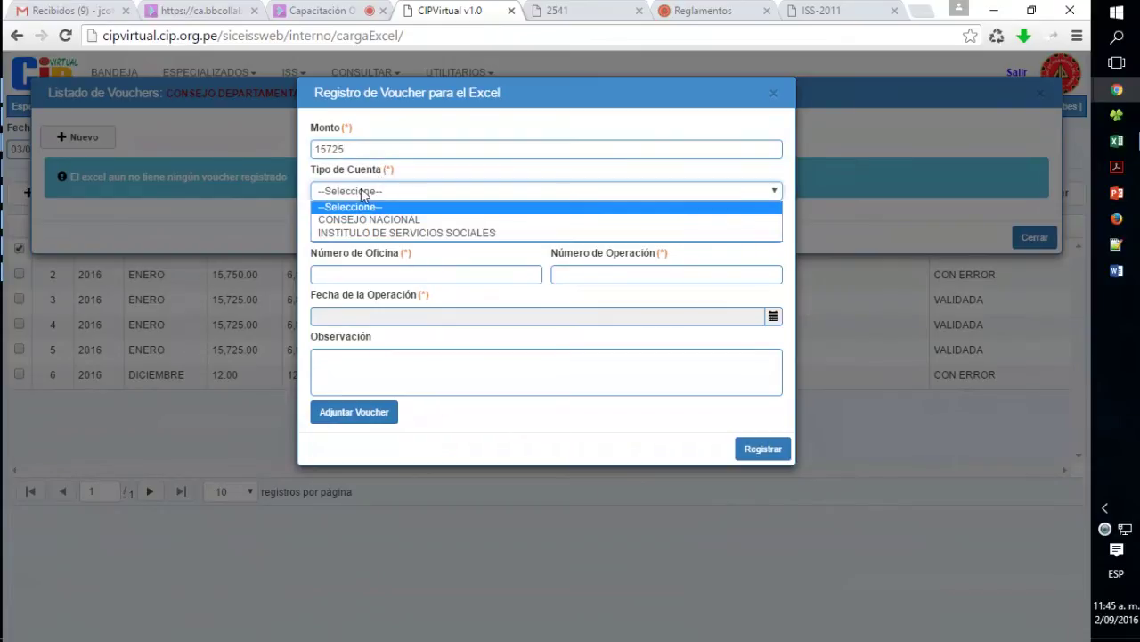
left_click(443, 233)
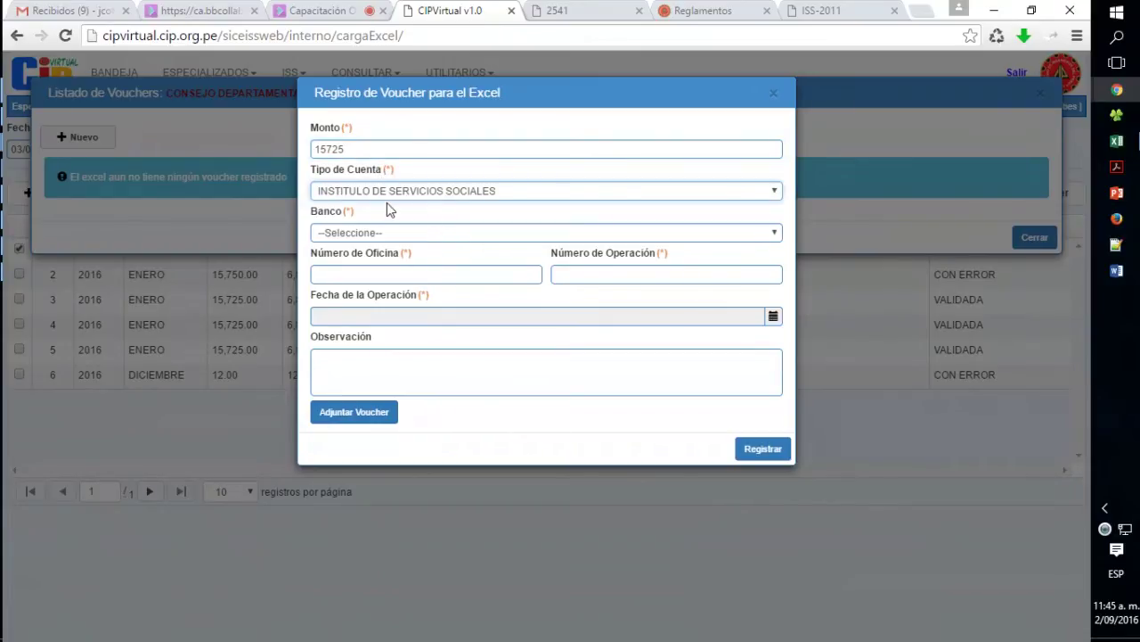
- Set bank BANCO DE CREDITO DEL PERU, office 052, the operation number and date 01/09/2016
left_click(384, 235)
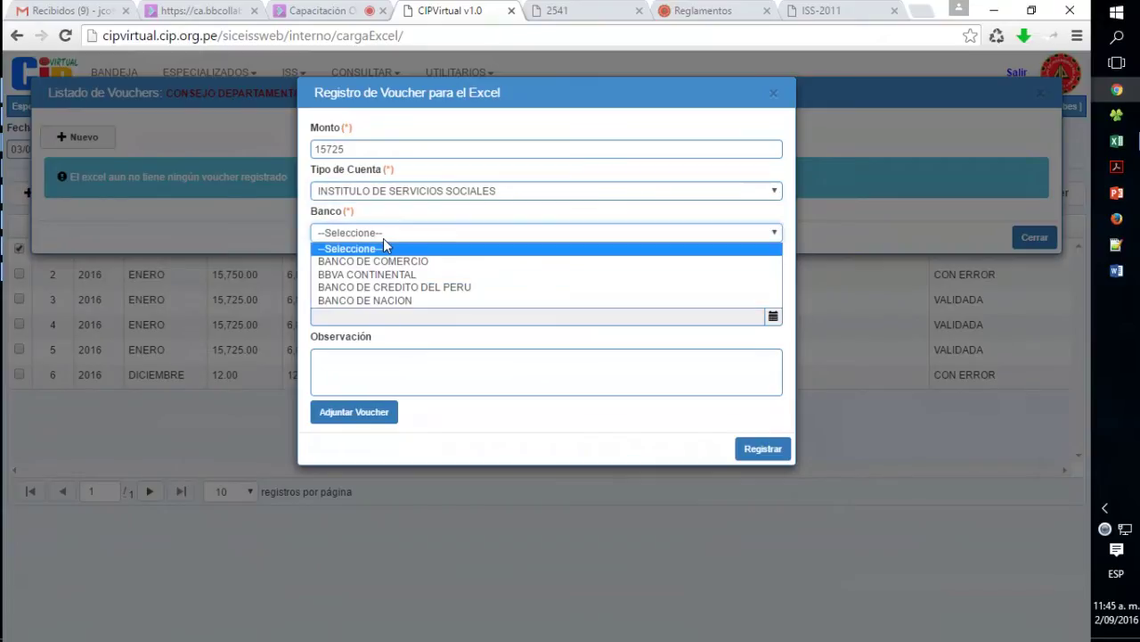
left_click(441, 286)
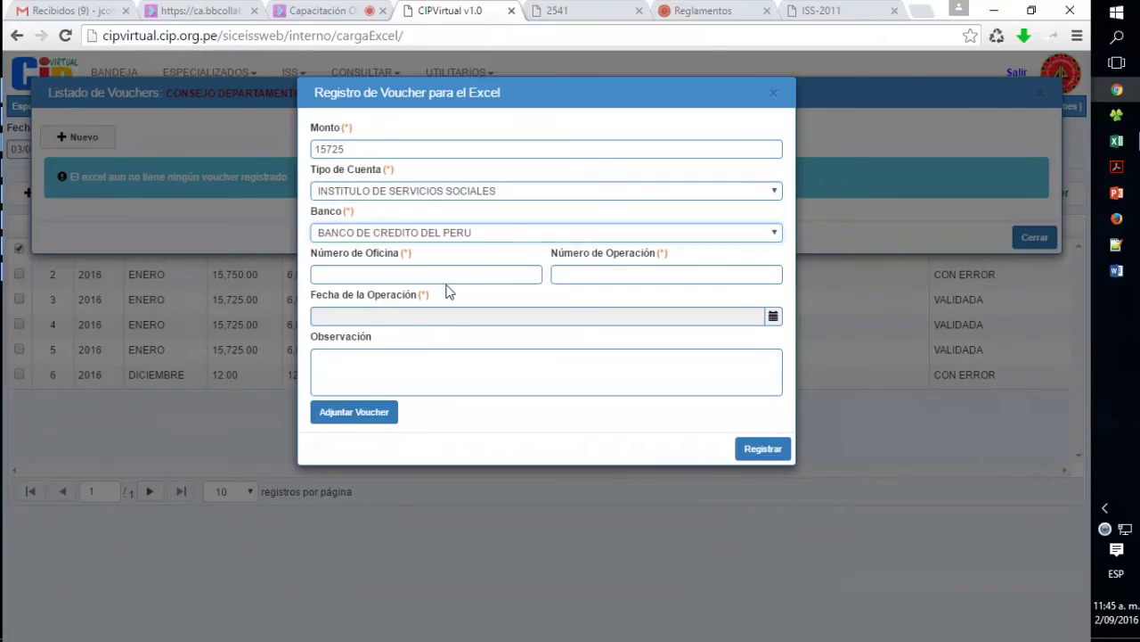
left_click(441, 273)
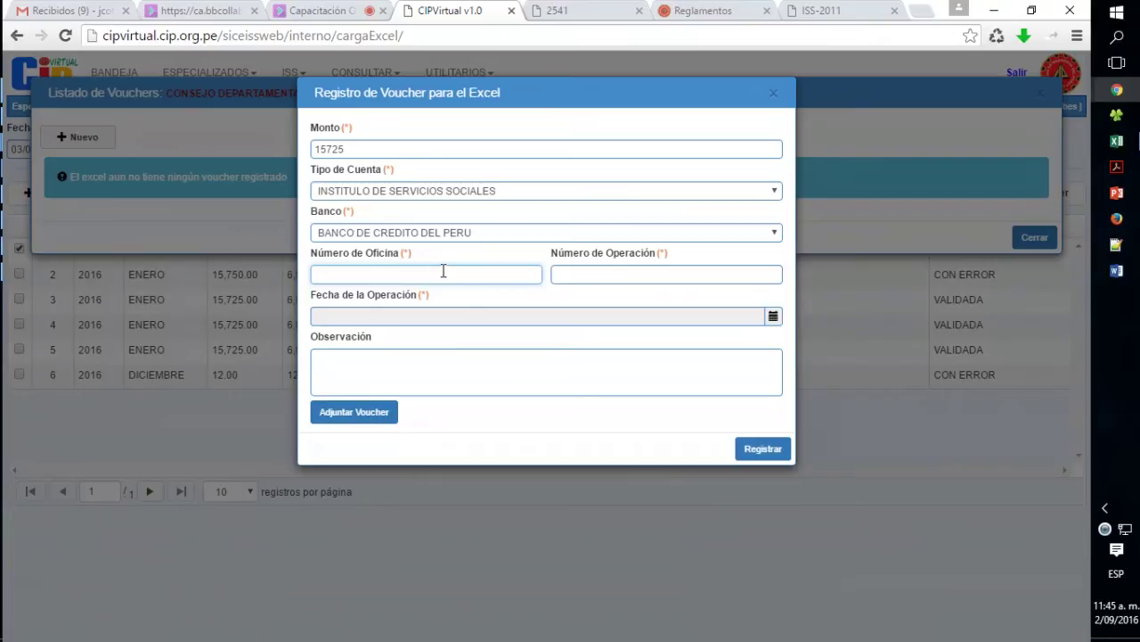
type("052")
left_click(622, 282)
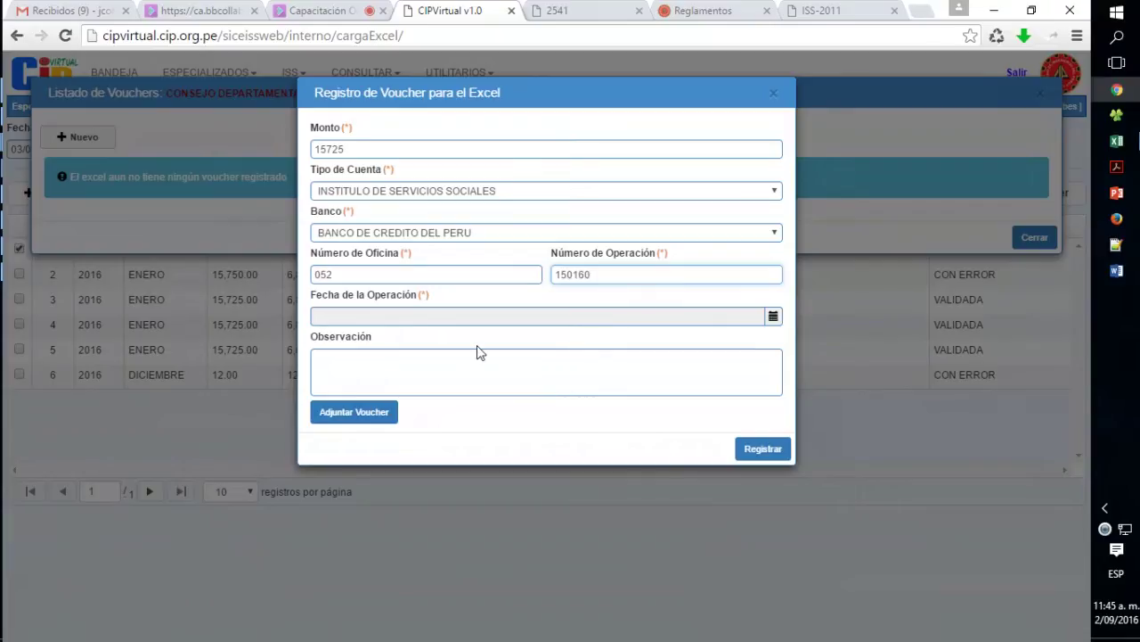
left_click(474, 318)
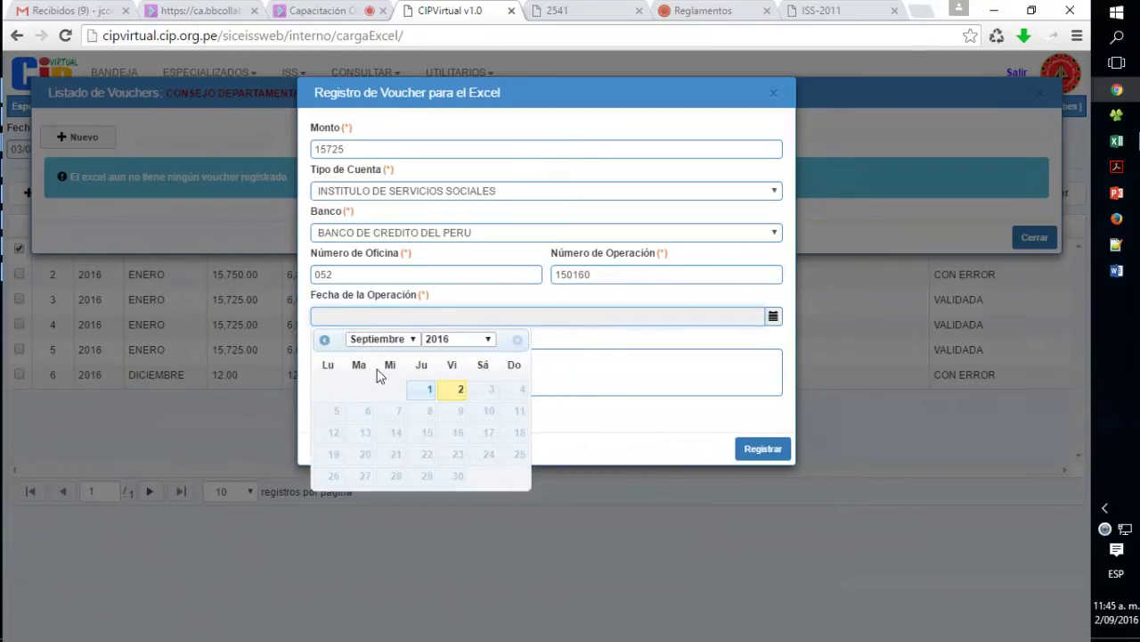
left_click(415, 388)
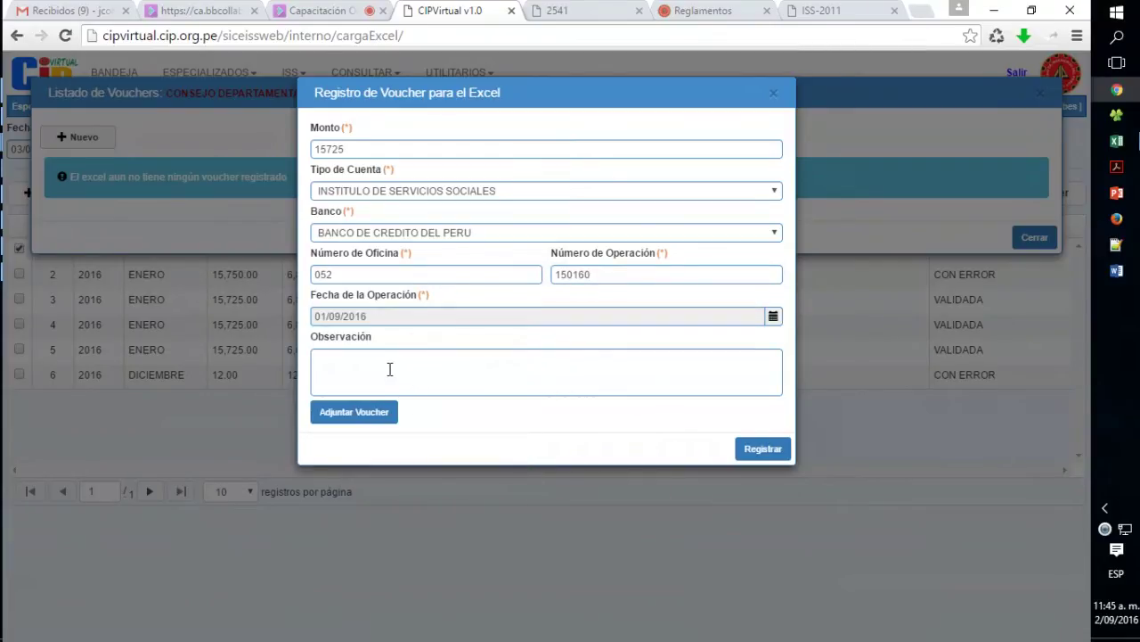
left_click(390, 369)
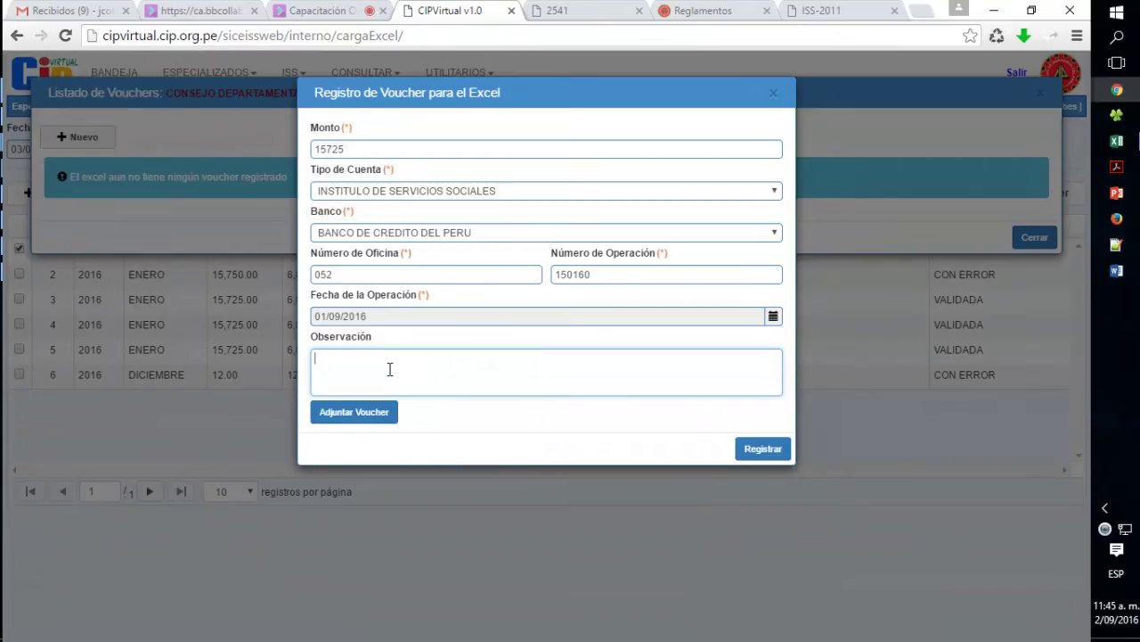
- Attach VOUCHER_ISS.pdf to the 15,725.00 ISS voucher and register it
left_click(380, 415)
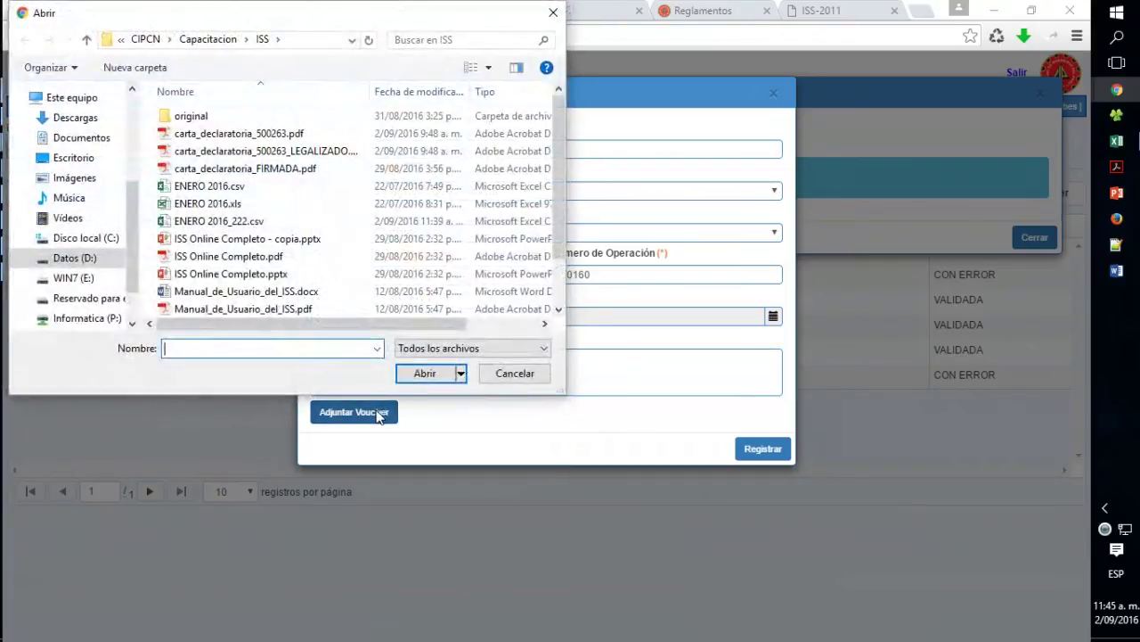
left_click(277, 292)
scroll(278, 301, "down", 1)
scroll(278, 300, "down", 1)
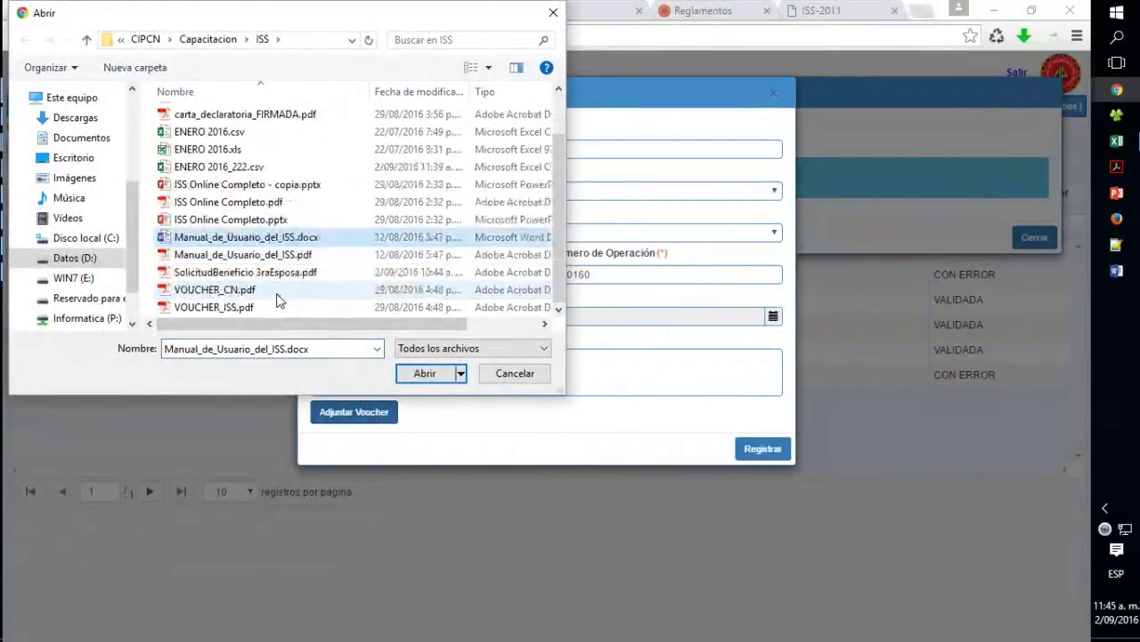
left_click(247, 308)
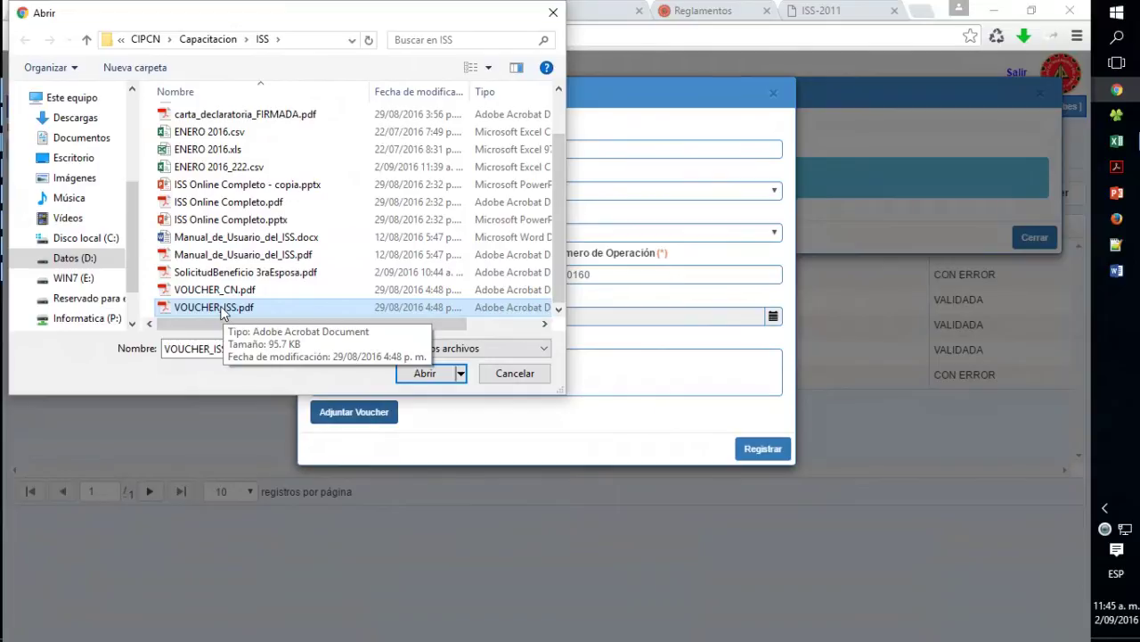
left_click(425, 373)
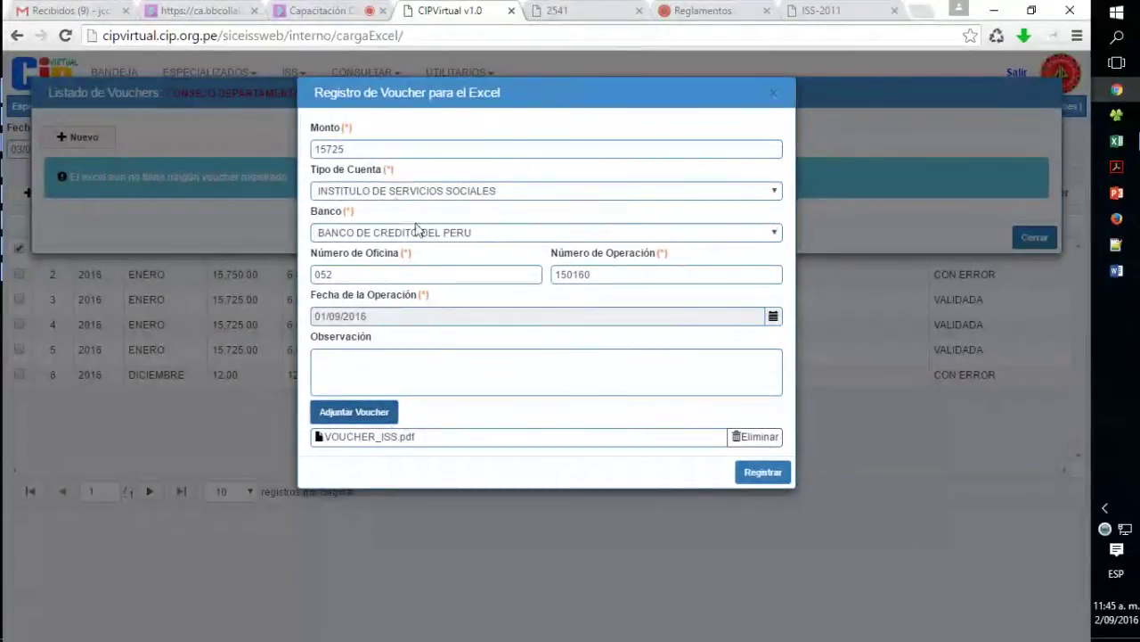
left_click(751, 475)
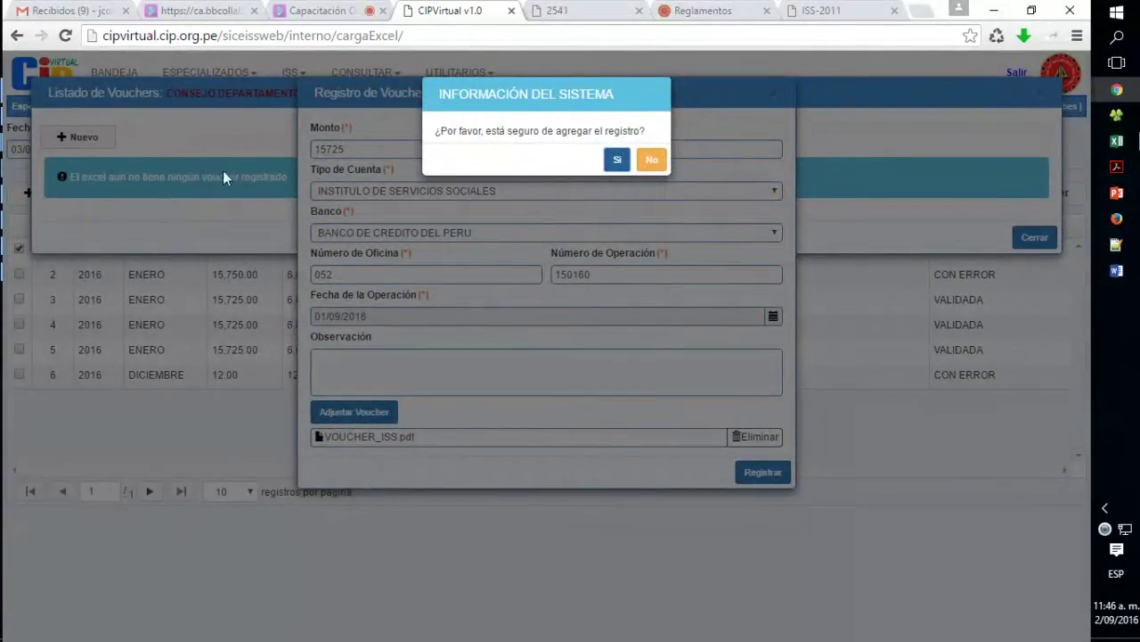
left_click(617, 160)
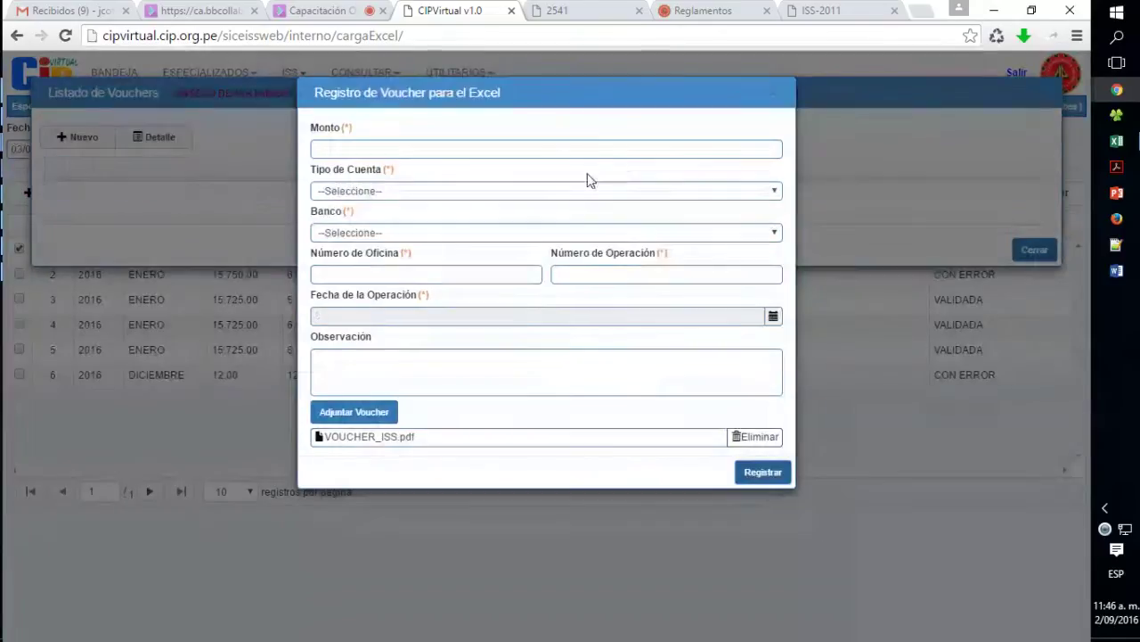
- Fill in the second voucher: 6808.30, CONSEJO NACIONAL, BANCO DE CREDITO DEL PERU, office 052, operation 150160, dated 01/09/2016
left_click(345, 148)
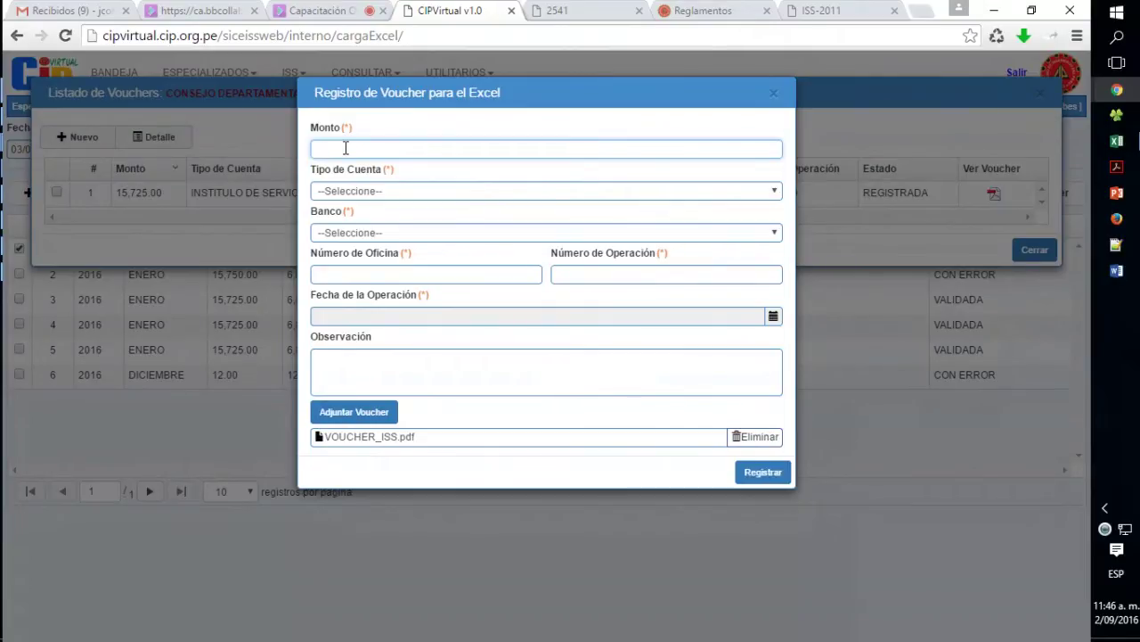
type("6808.30")
left_click(353, 192)
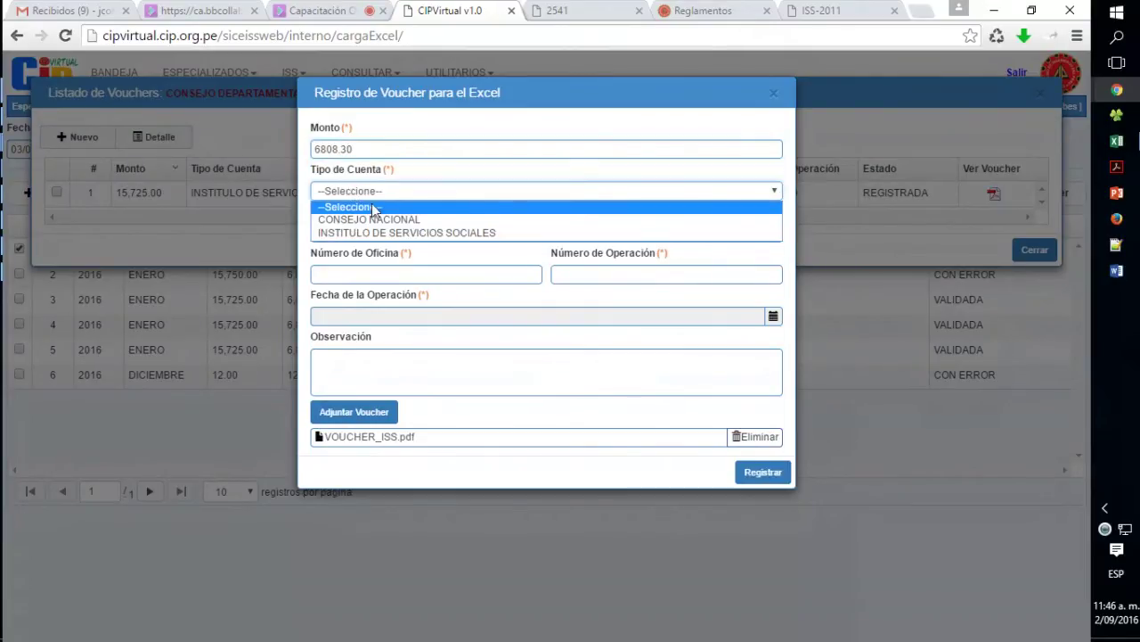
left_click(372, 219)
left_click(382, 234)
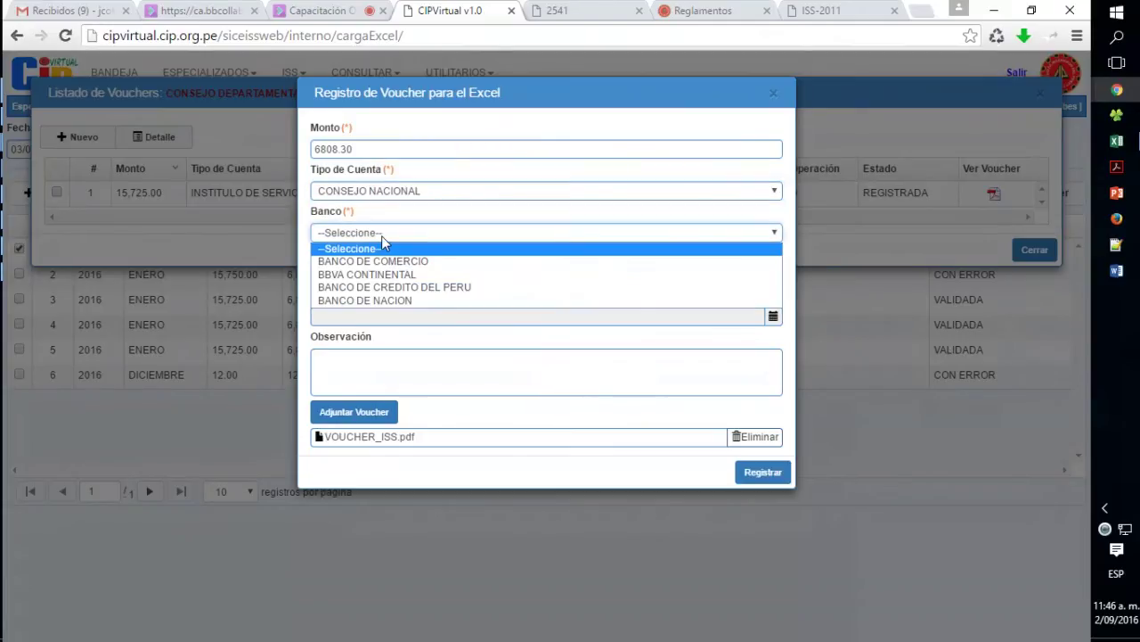
left_click(431, 289)
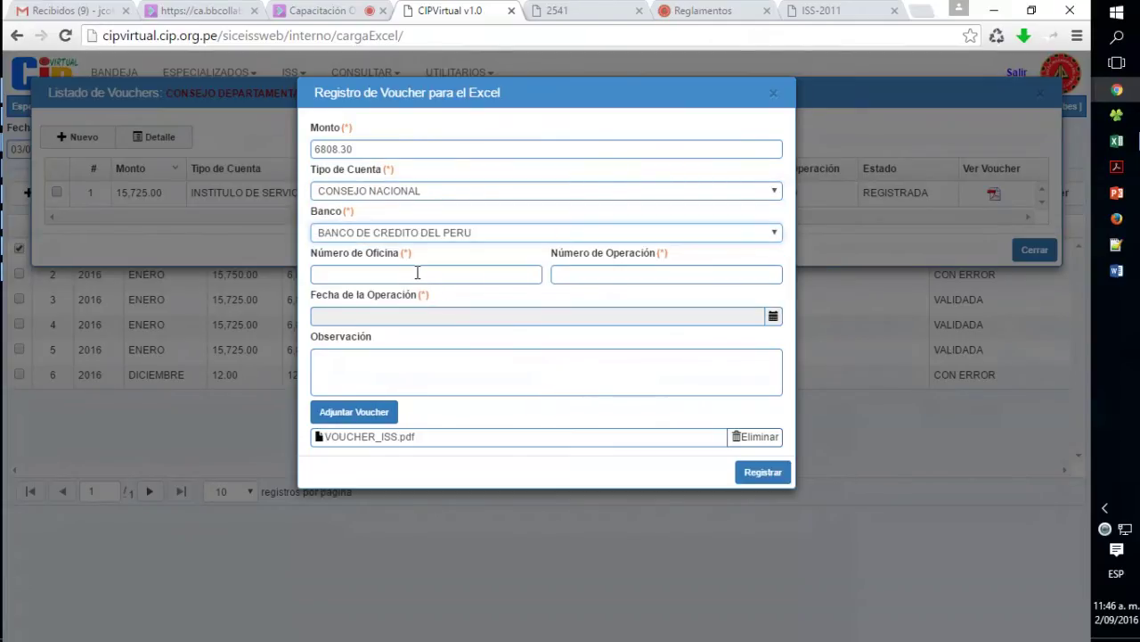
left_click(498, 273)
type("052")
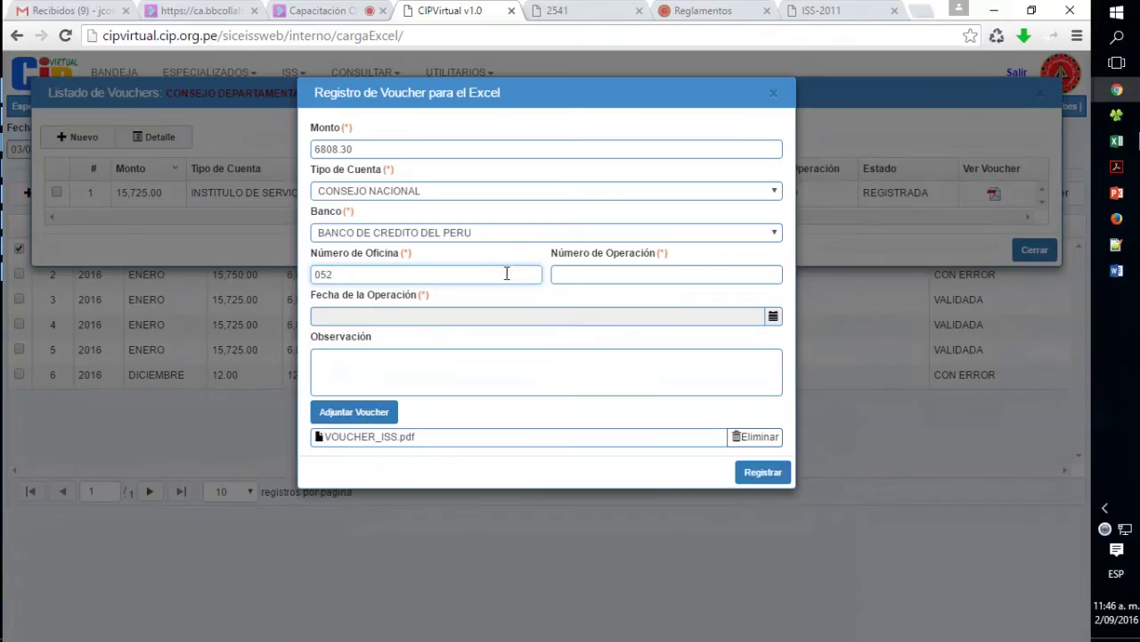
left_click(573, 272)
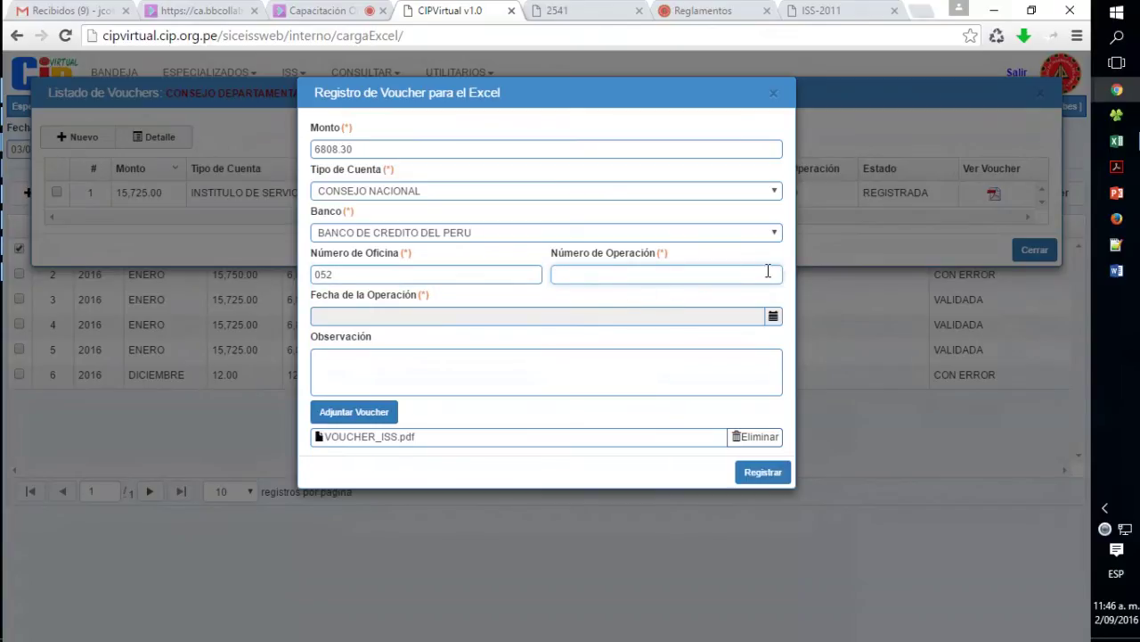
type("150160")
left_click(425, 317)
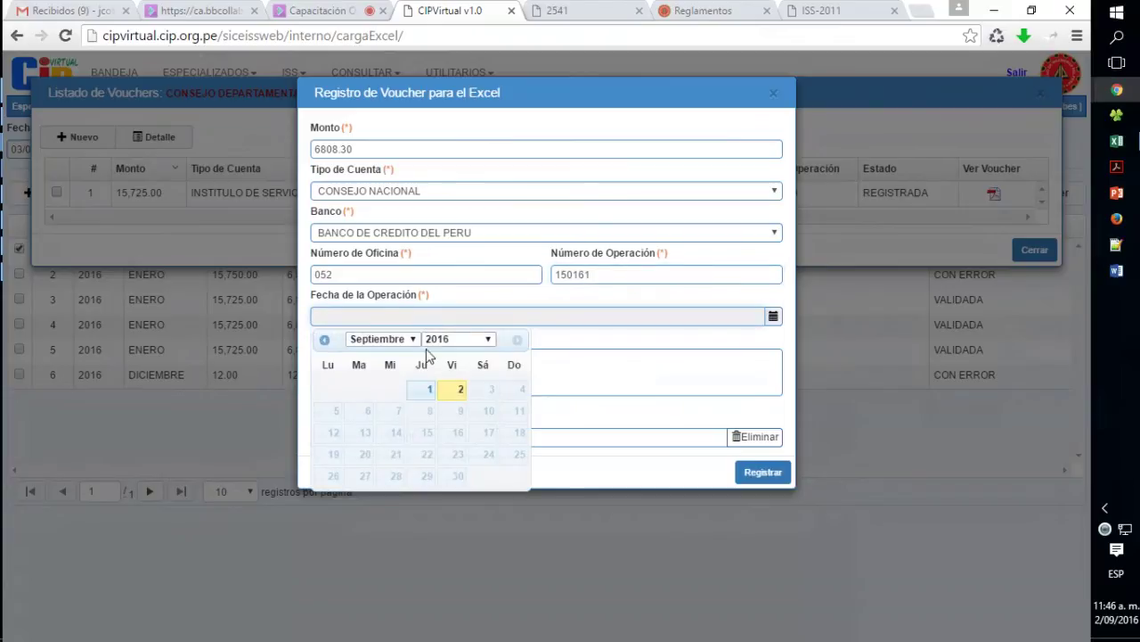
left_click(429, 392)
left_click(401, 384)
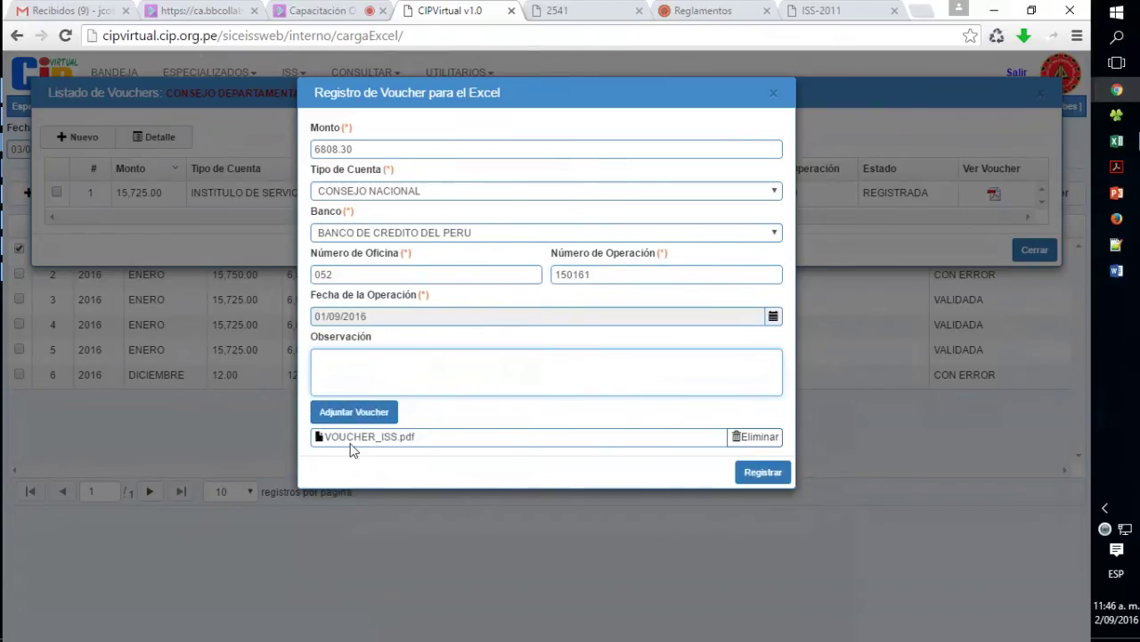
- Replace the attachment with VOUCHER_CN.pdf, register the Consejo Nacional voucher, and close the form
left_click(765, 438)
left_click(369, 411)
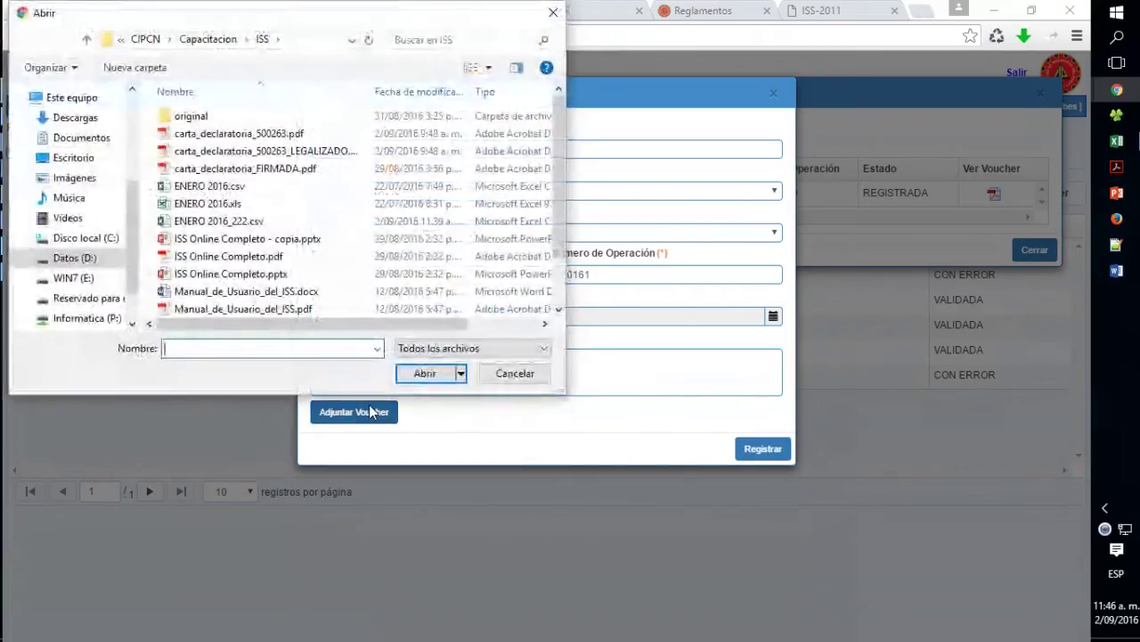
left_click(234, 308)
scroll(233, 303, "down", 1)
left_click(230, 292)
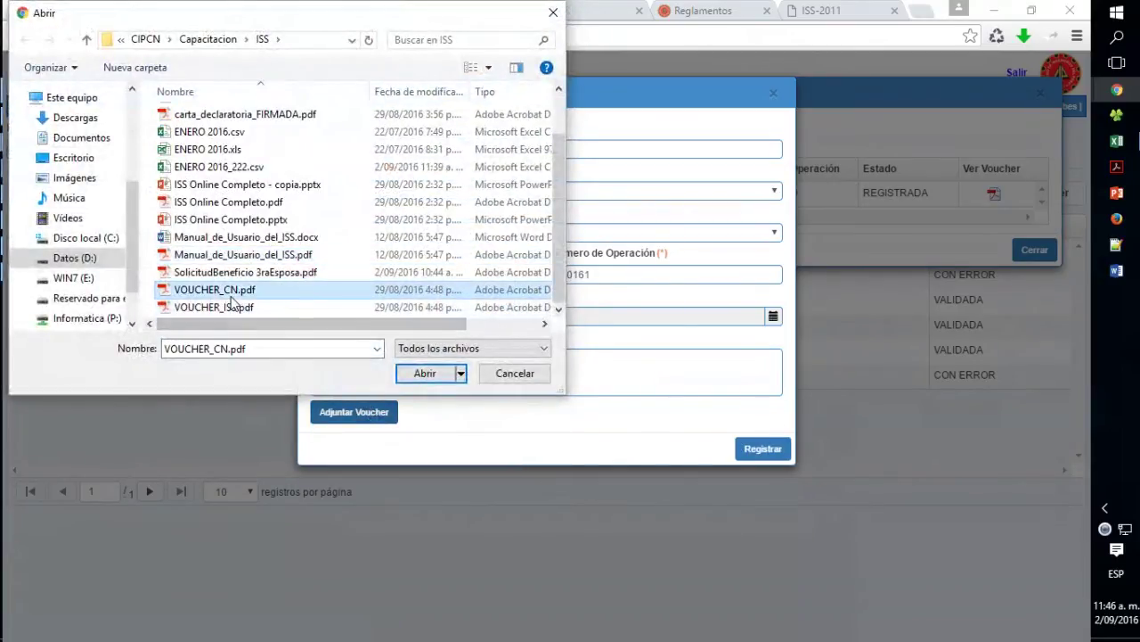
left_click(441, 374)
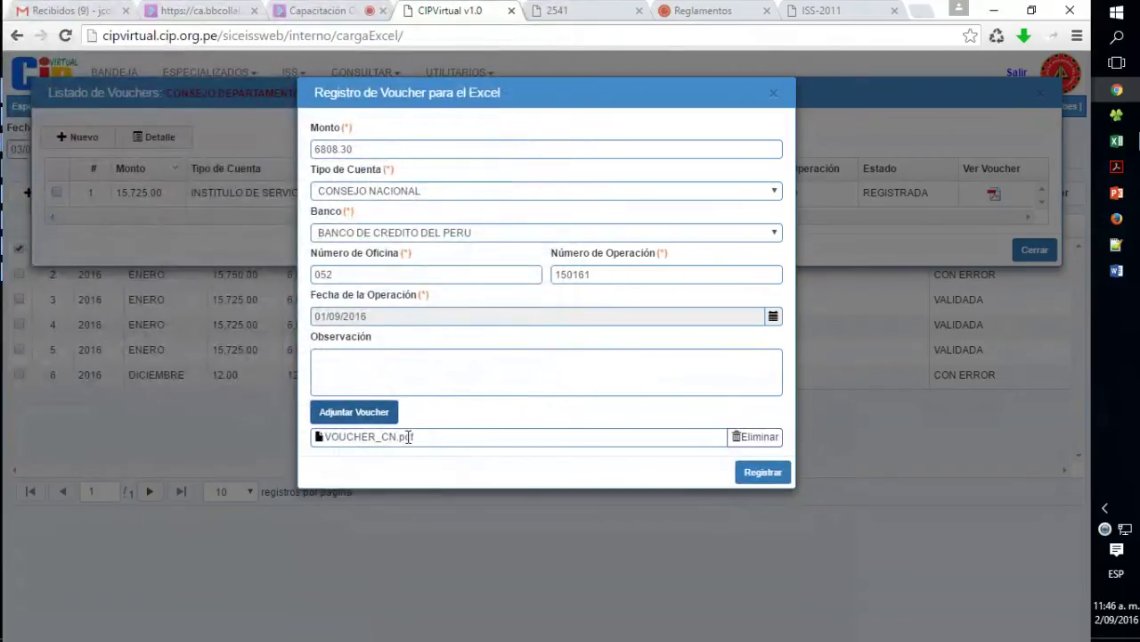
left_click(760, 472)
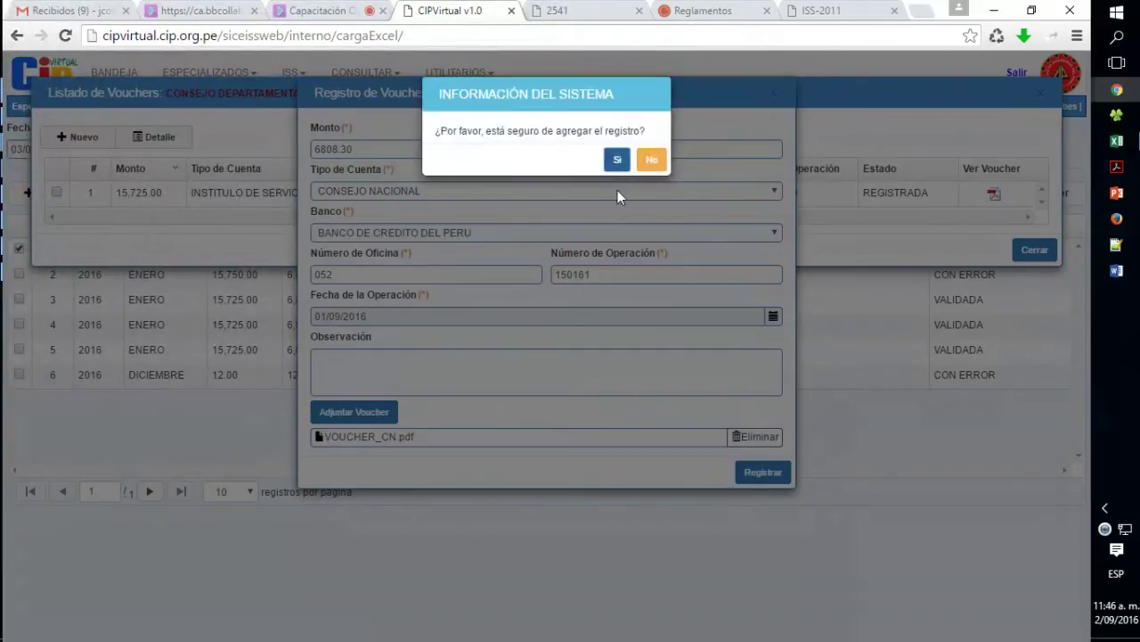
left_click(612, 159)
left_click(773, 94)
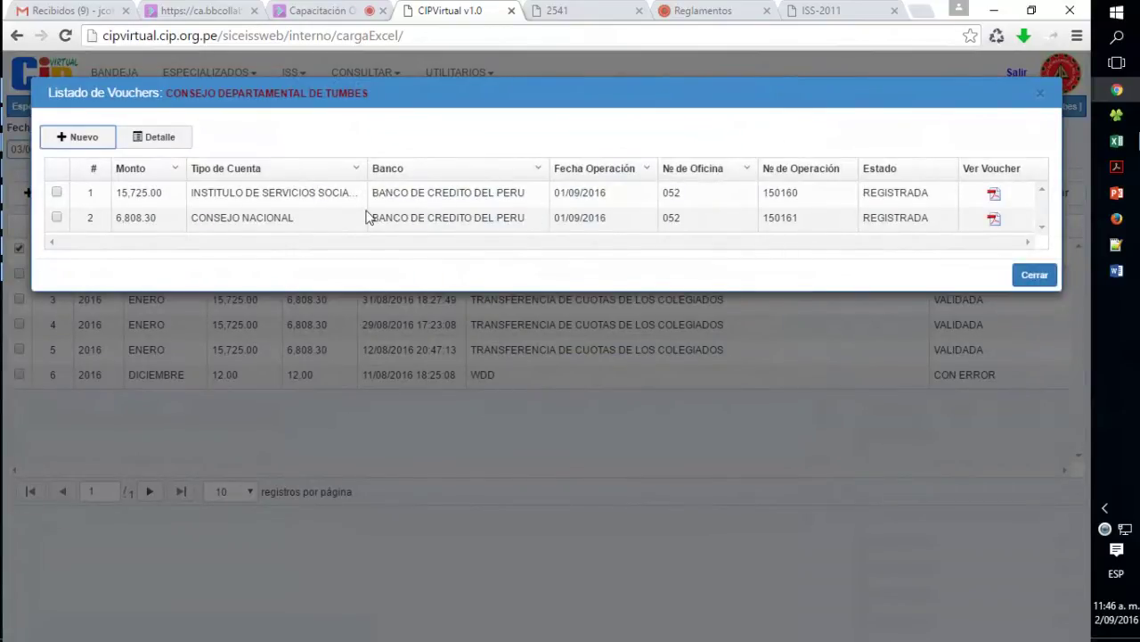
- Preview the ISS and Consejo Nacional voucher PDFs, then close the Listado de Vouchers
left_click(993, 195)
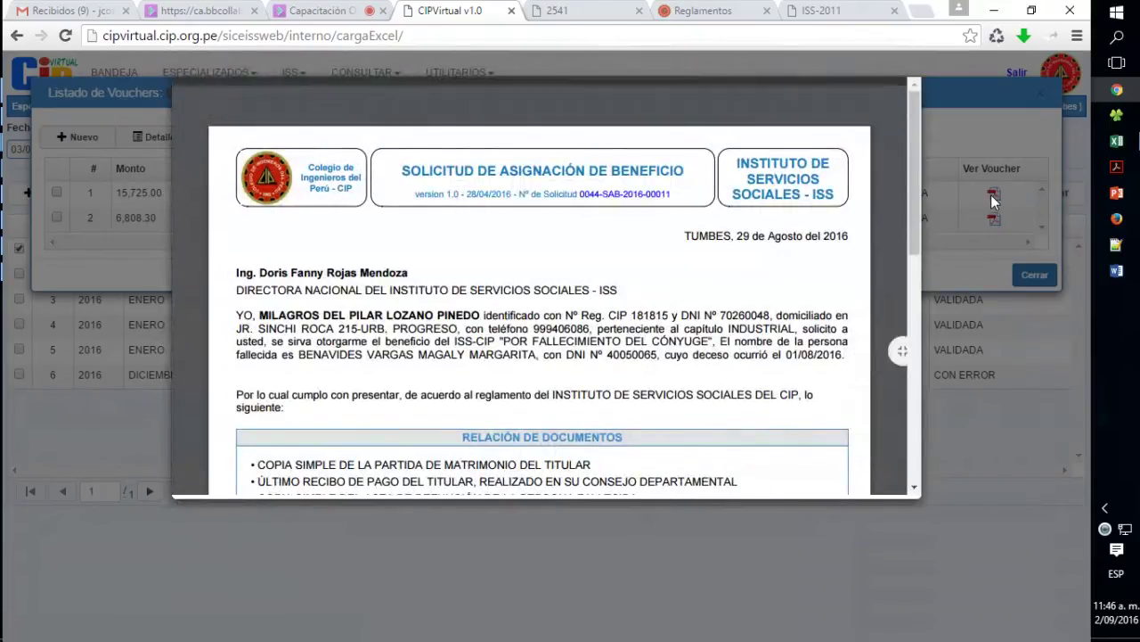
left_click(991, 194)
left_click(997, 217)
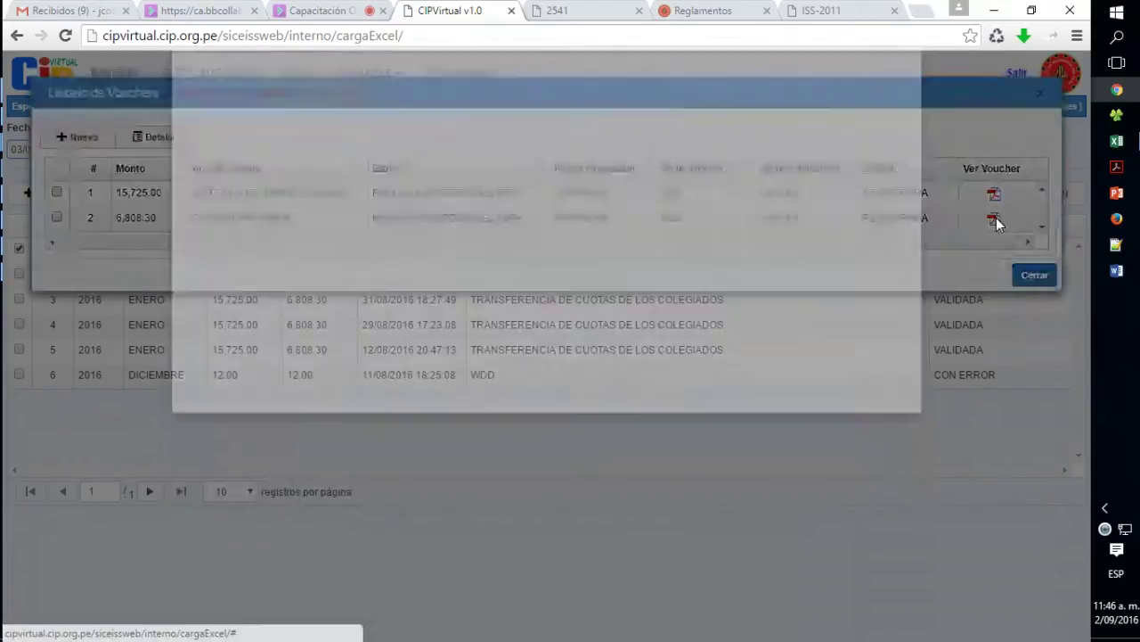
left_click(997, 219)
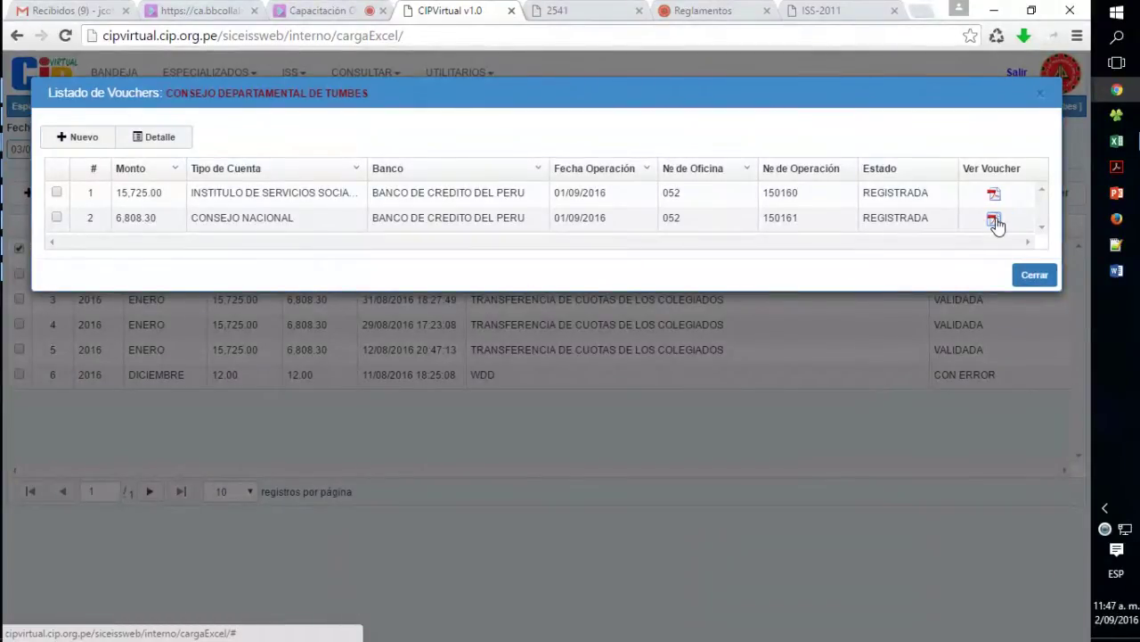
left_click(1034, 274)
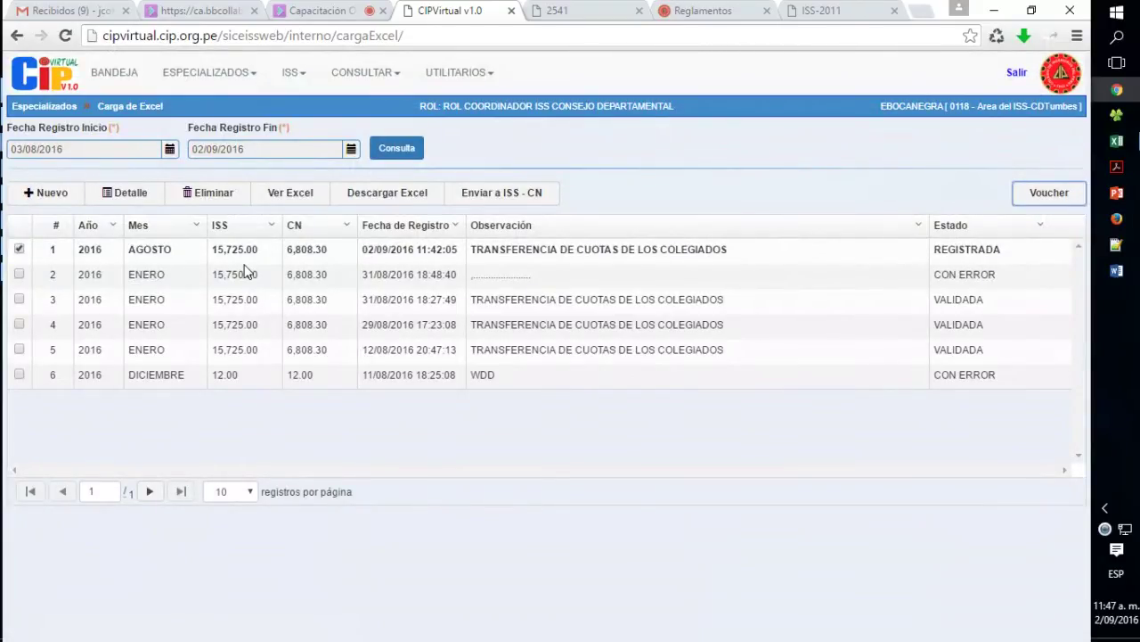
- Select the AGOSTO 2016 upload and send it to ISS - CN, confirming with Sí
left_click(18, 251)
left_click(18, 250)
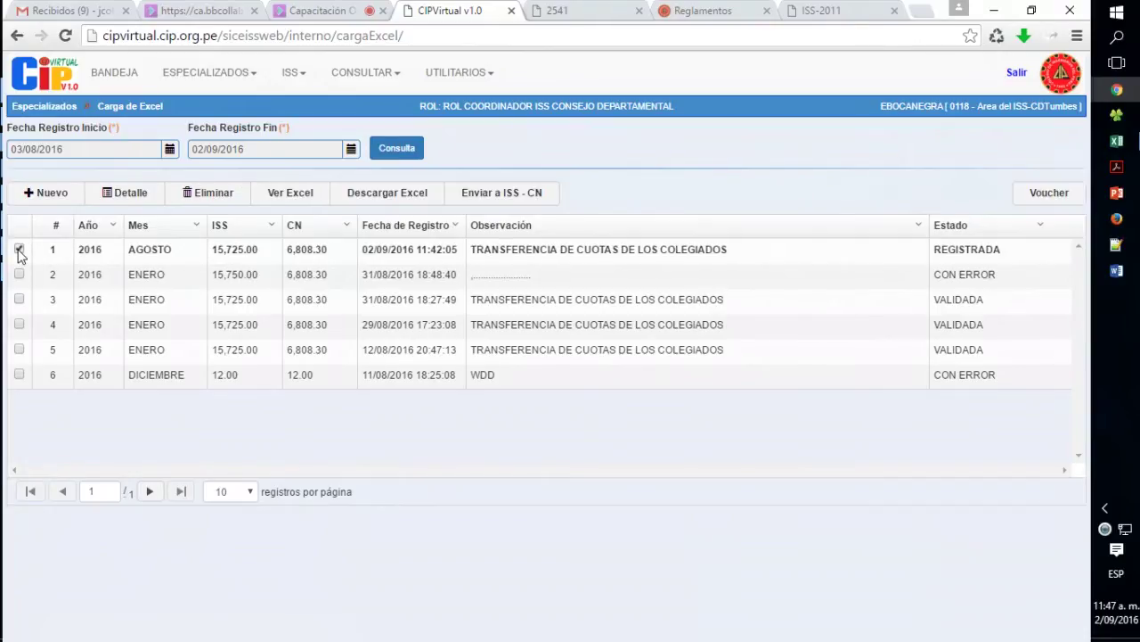
left_click(18, 251)
left_click(19, 250)
left_click(19, 250)
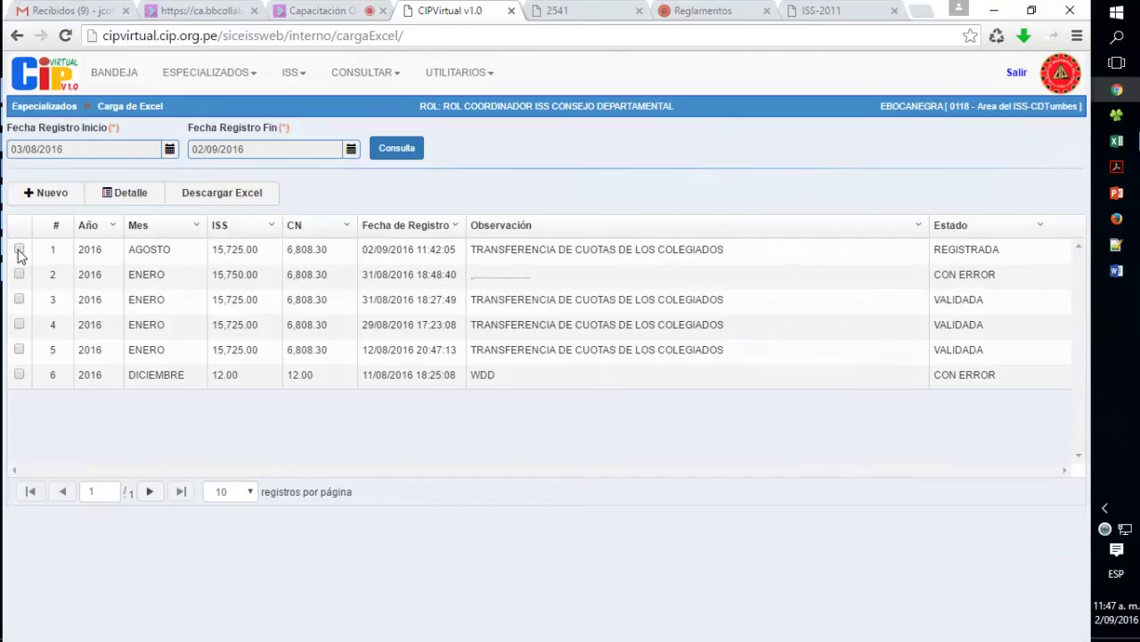
left_click(19, 250)
left_click(18, 250)
left_click(18, 251)
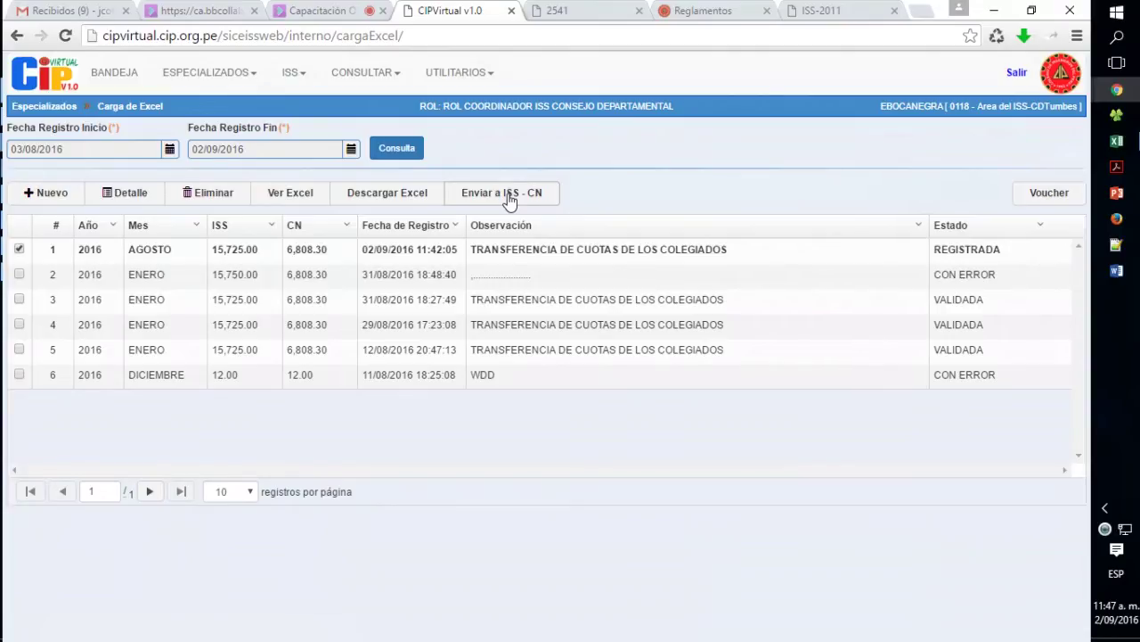
double_click(962, 249)
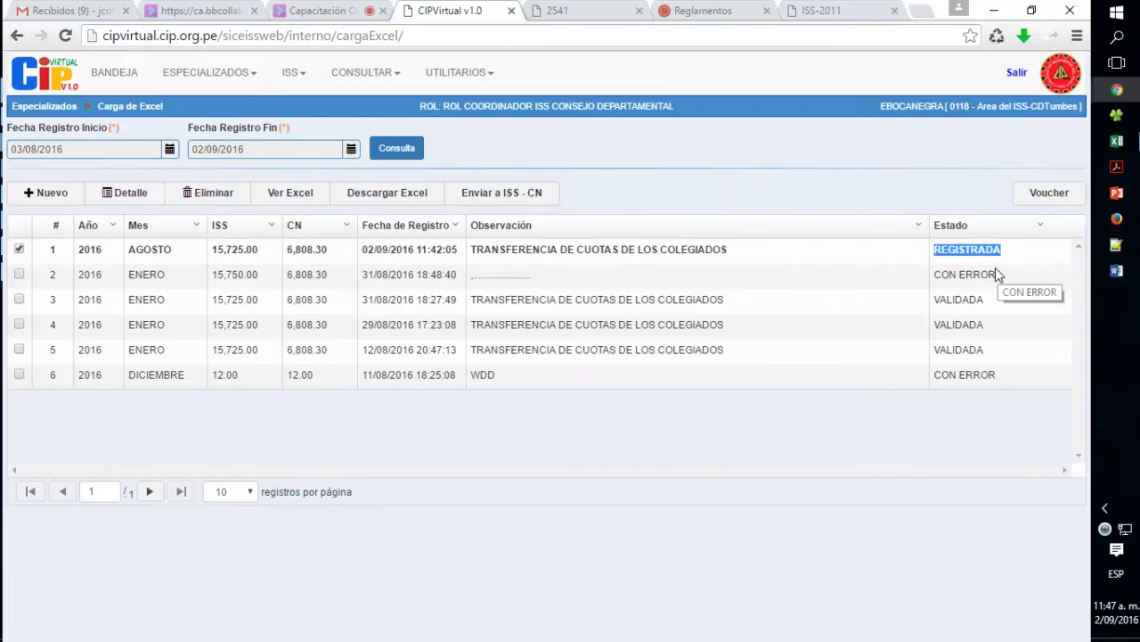
left_click(536, 195)
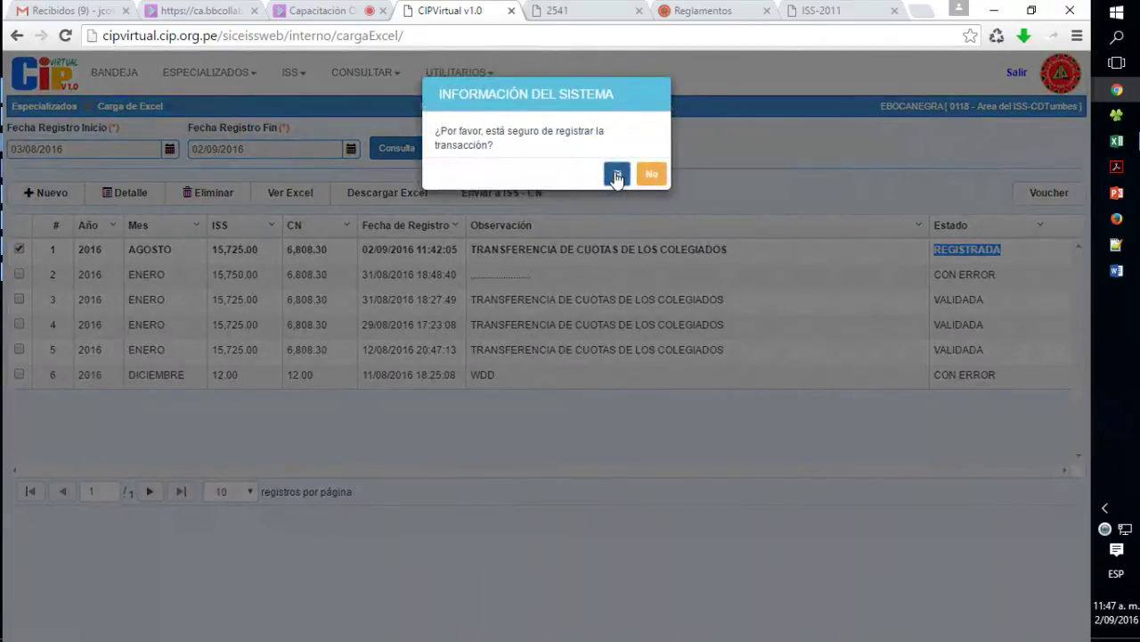
left_click(616, 176)
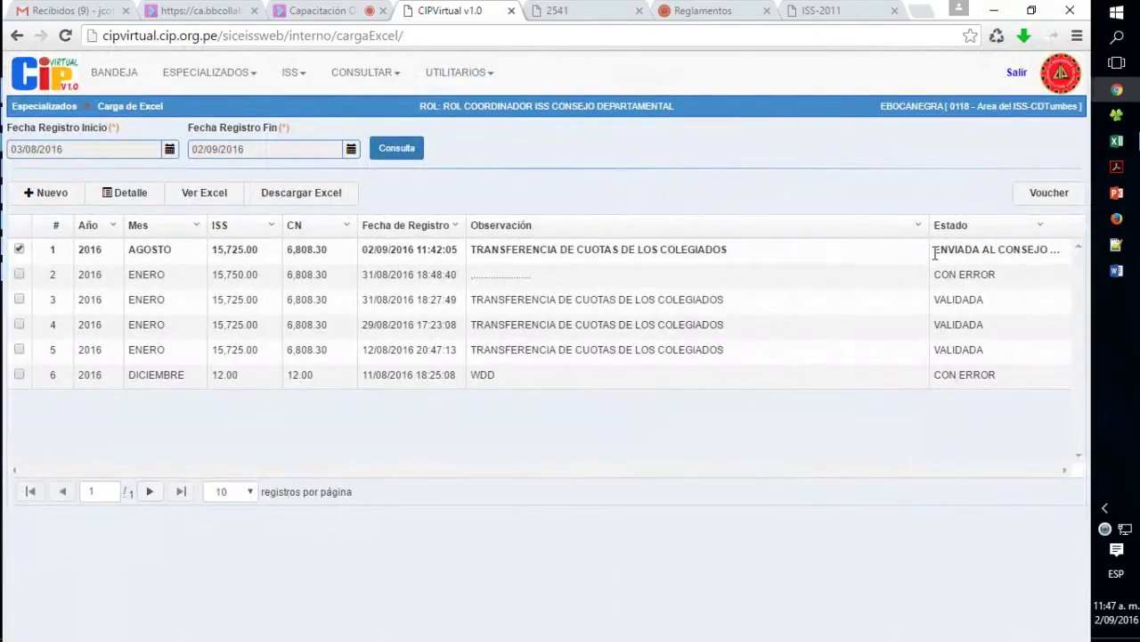
- Check the upload's new ENVIADA AL CONSEJO status and log out of the coordinator account
left_click_drag(934, 251, 1057, 255)
left_click(1054, 260)
double_click(1015, 250)
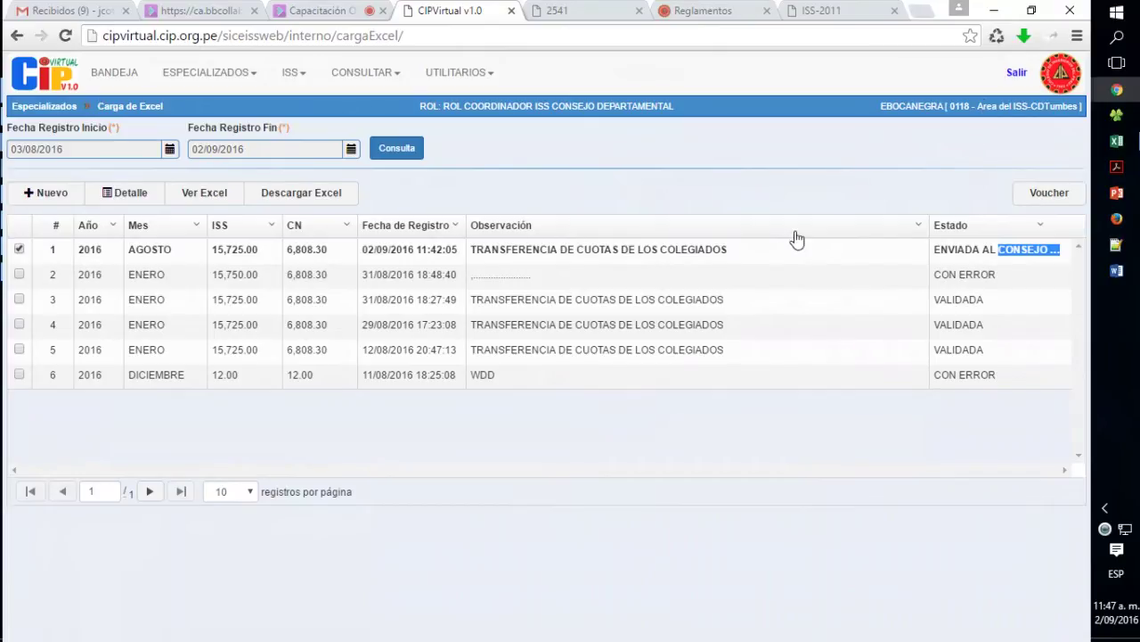
left_click(1017, 74)
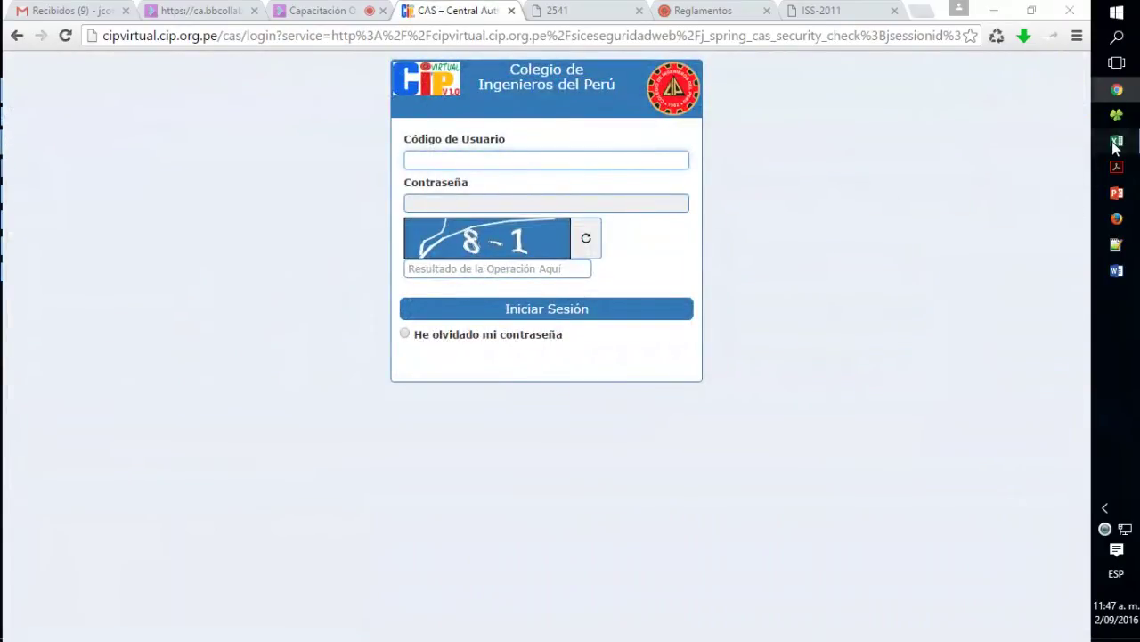
- Copy the national coordinator's user code from the workbook into the login user field
mouse_move(1116, 141)
left_click(1012, 121)
left_click(959, 233)
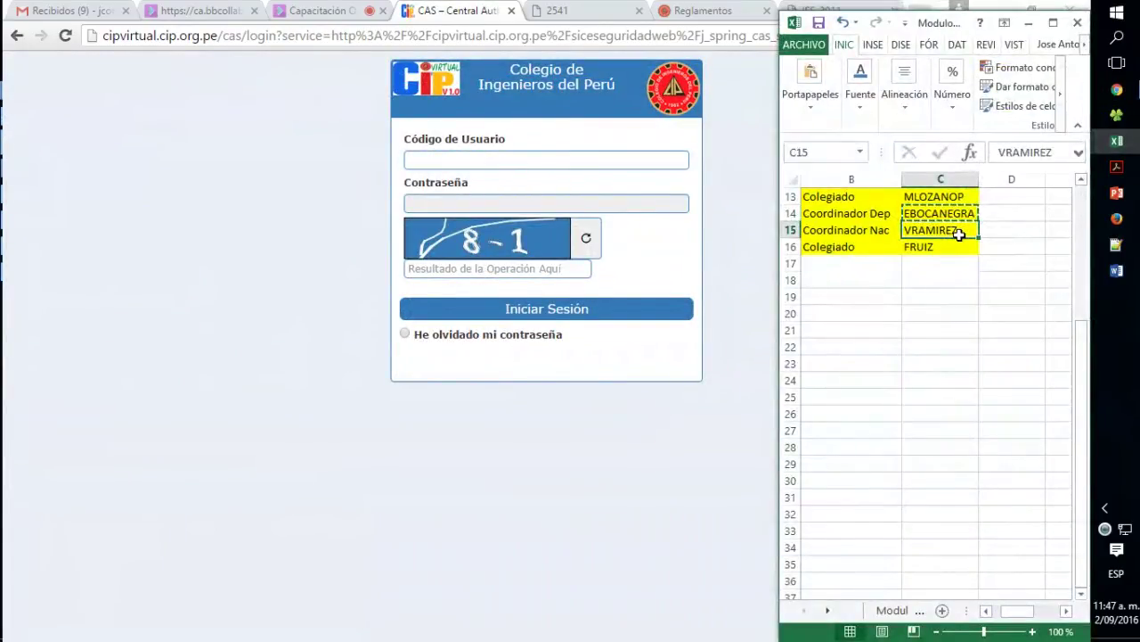
key("ctrl+c")
left_click(546, 160)
key("ctrl+v")
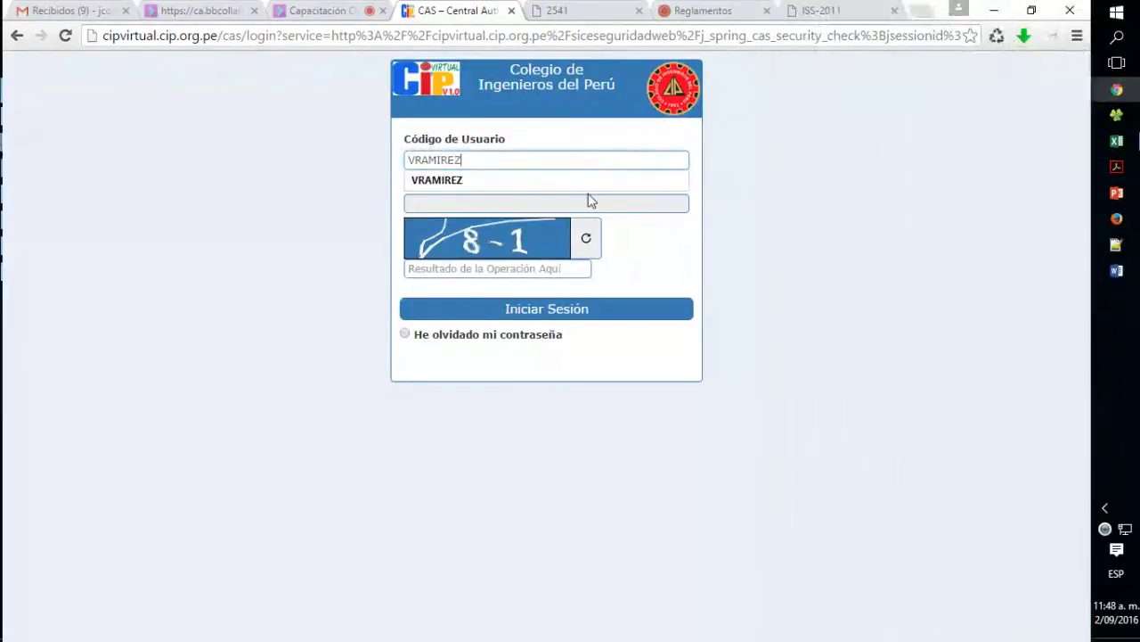
- Enter the password on the keypad and captcha result 7 to sign in
left_click(467, 204)
left_click(437, 229)
left_click(457, 269)
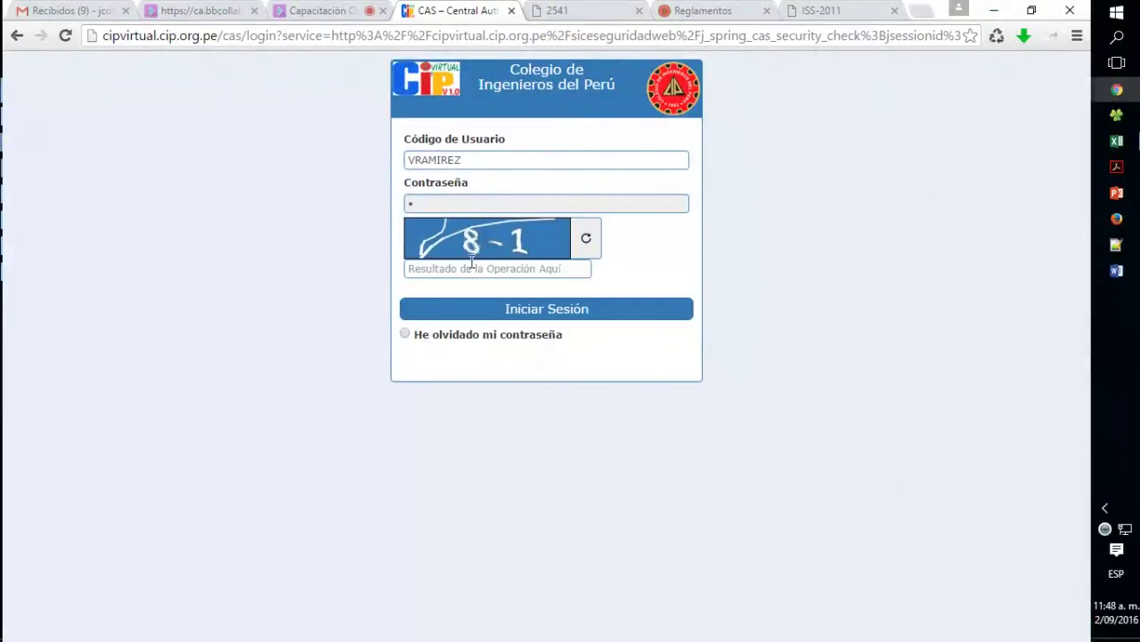
type("7")
key("Return")
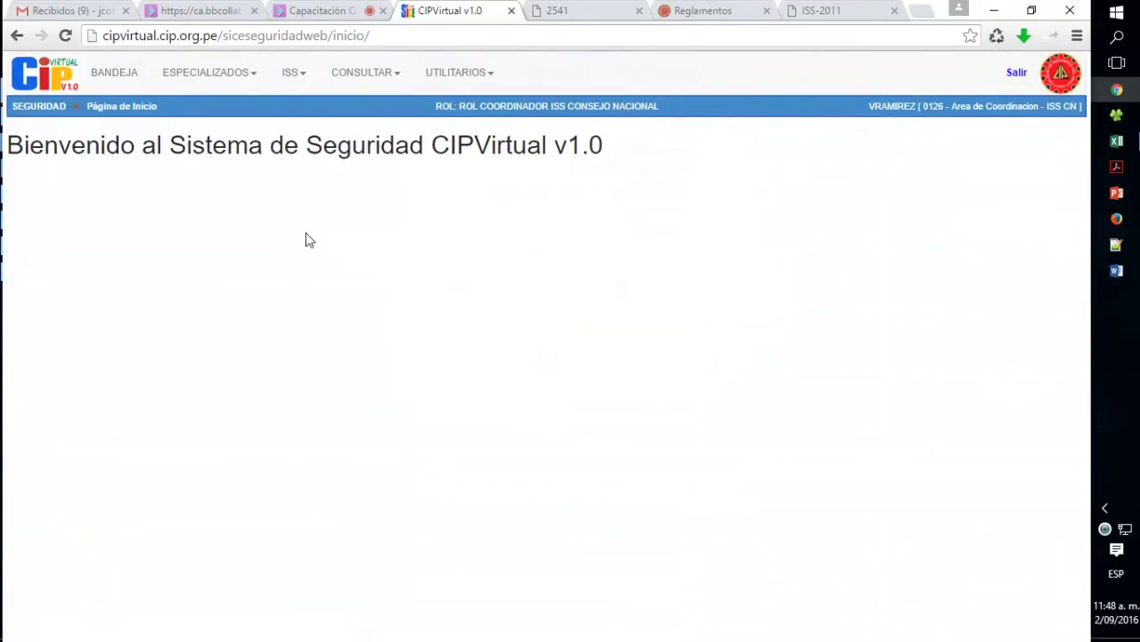
left_click(280, 80)
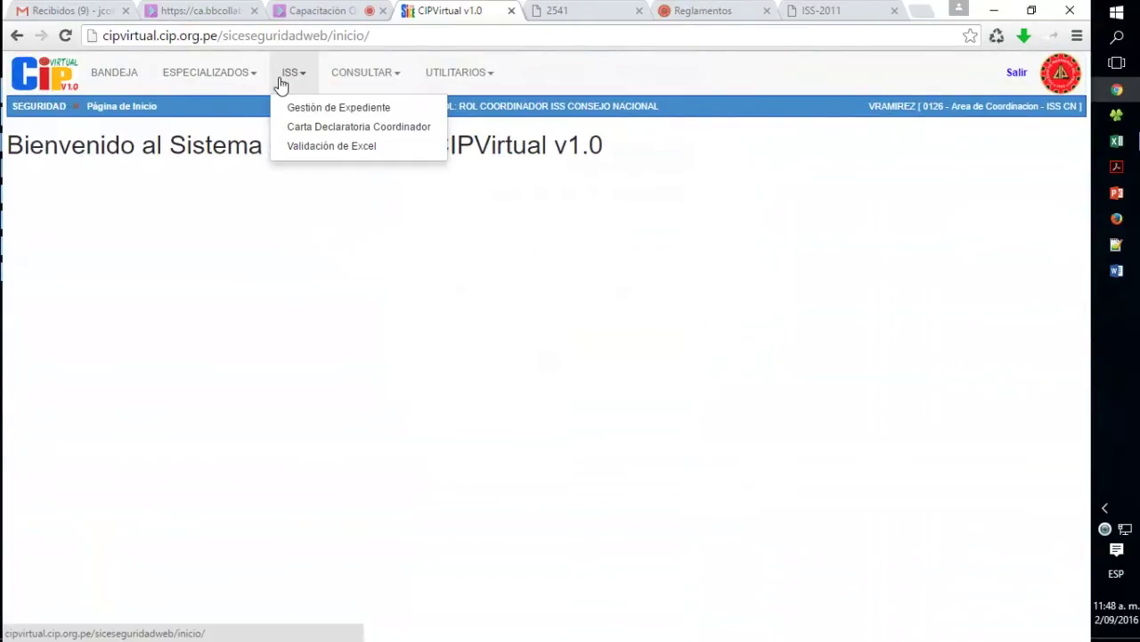
- On ISS > Validación de Excel, search transfers, mark the newest Tumbes upload and list its vouchers
left_click(332, 147)
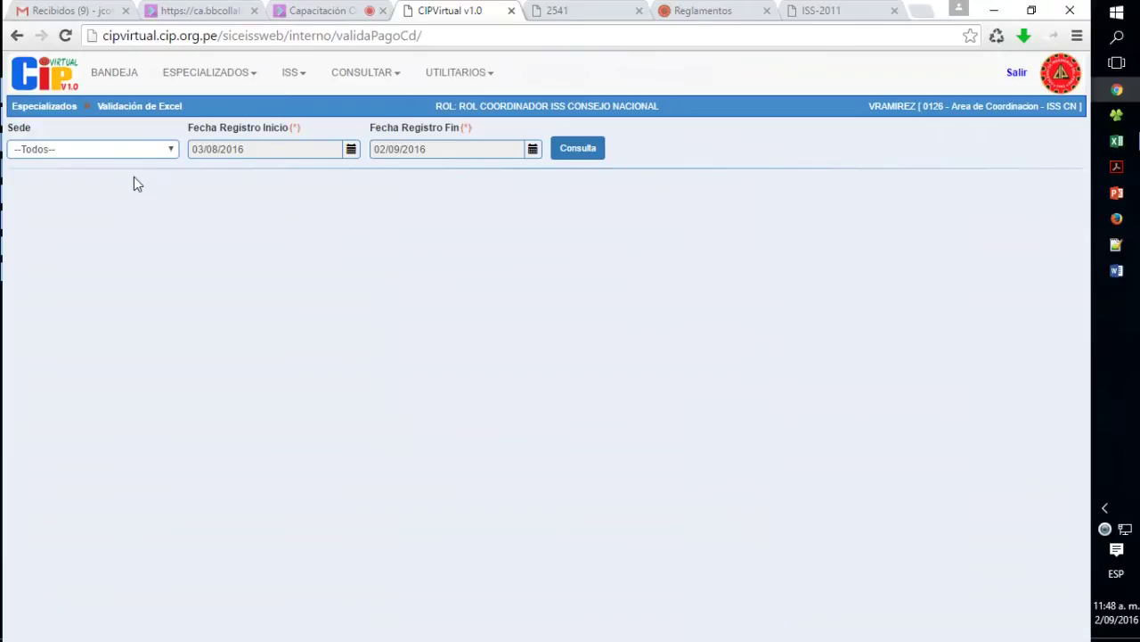
left_click(575, 151)
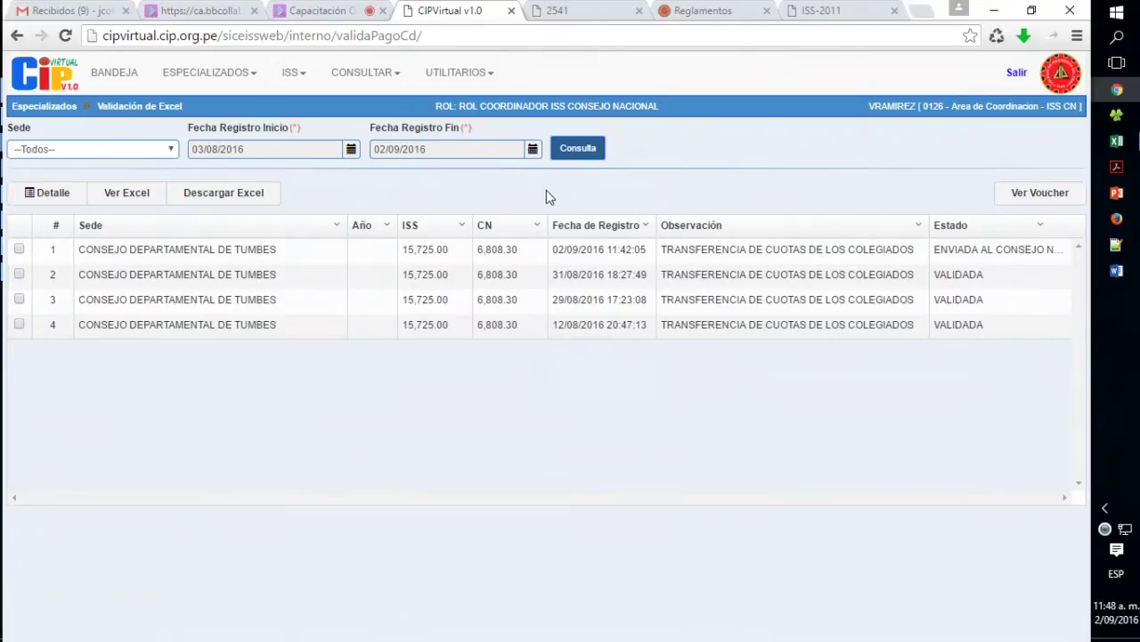
left_click_drag(555, 246, 606, 255)
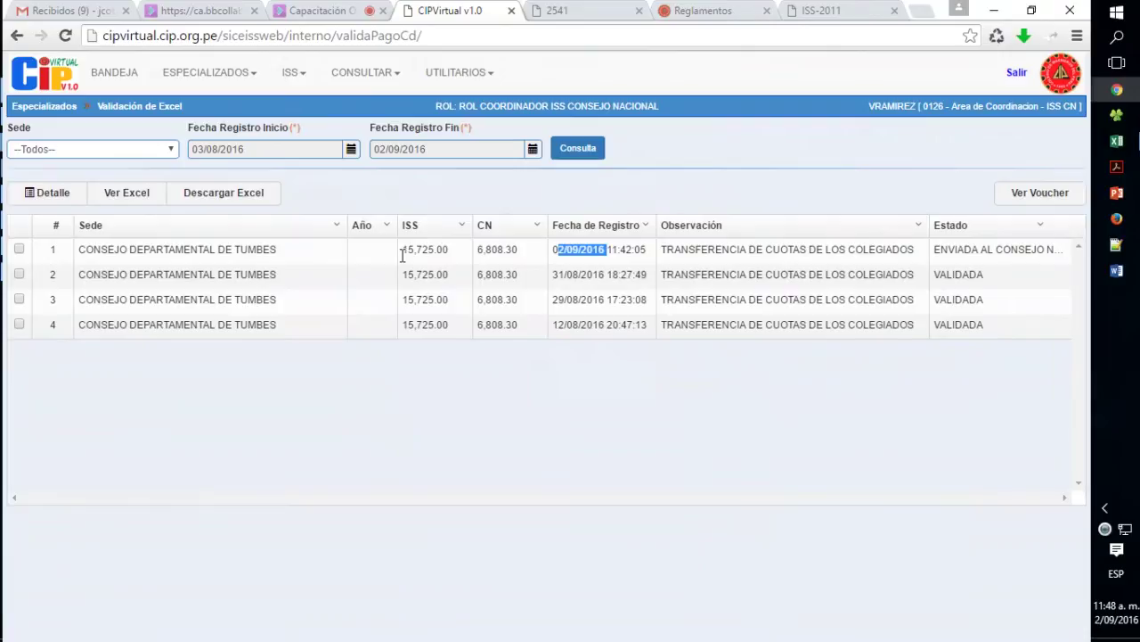
left_click(19, 249)
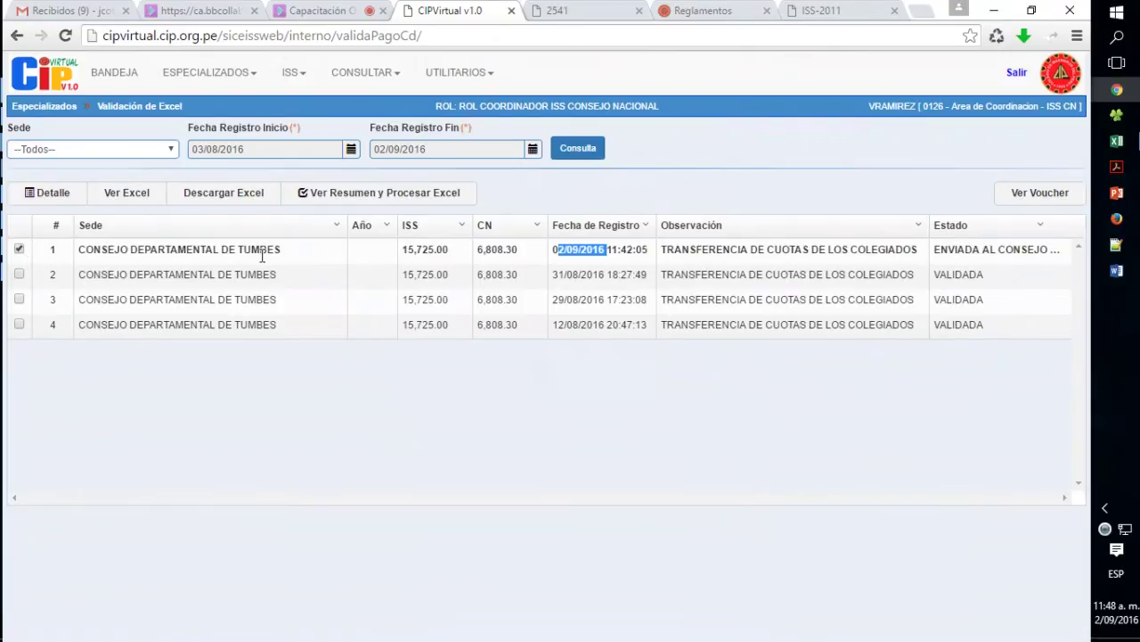
left_click_drag(401, 250, 510, 251)
left_click(320, 258)
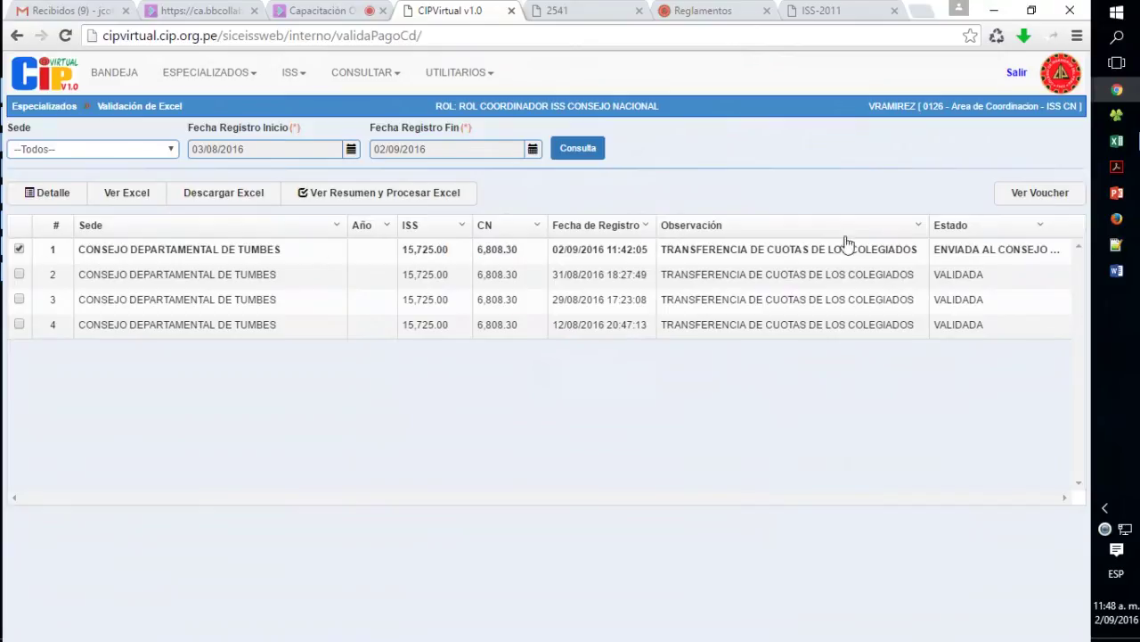
left_click(1031, 196)
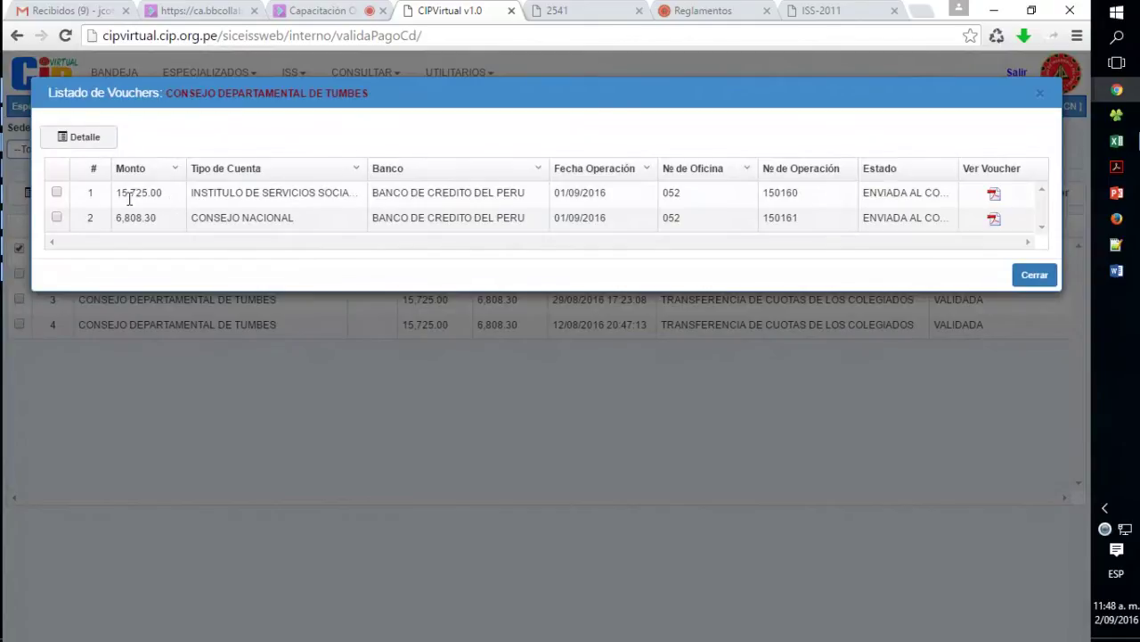
- Preview the ISS voucher PDF and validate the 15,725.00 ISS voucher
left_click_drag(120, 194, 308, 192)
left_click(990, 196)
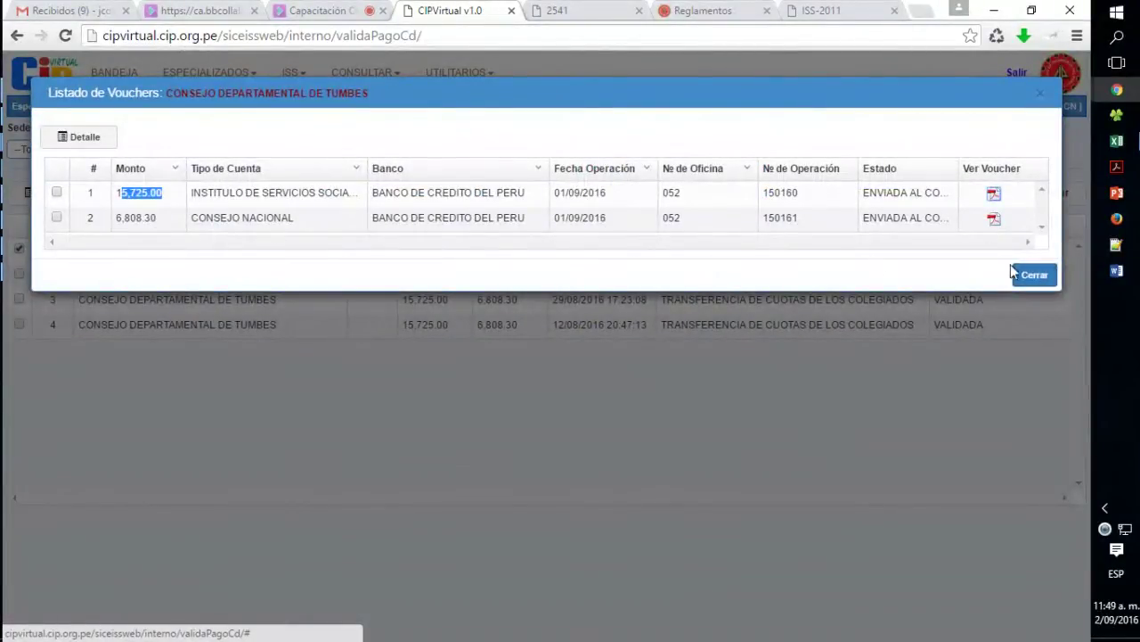
left_click(1017, 224)
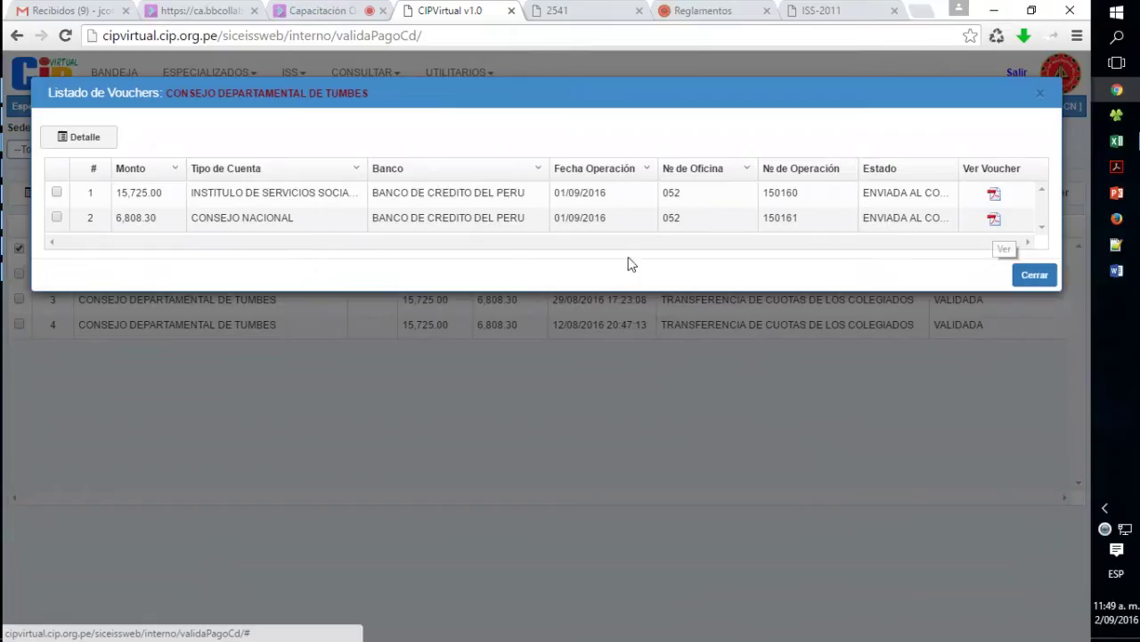
left_click(56, 193)
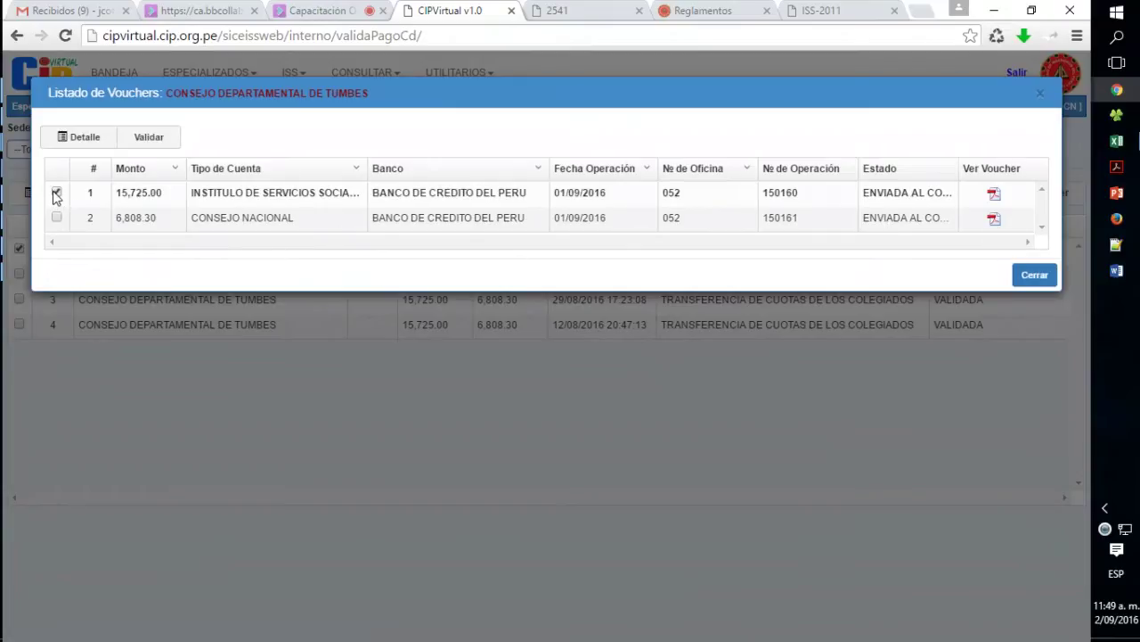
left_click(145, 138)
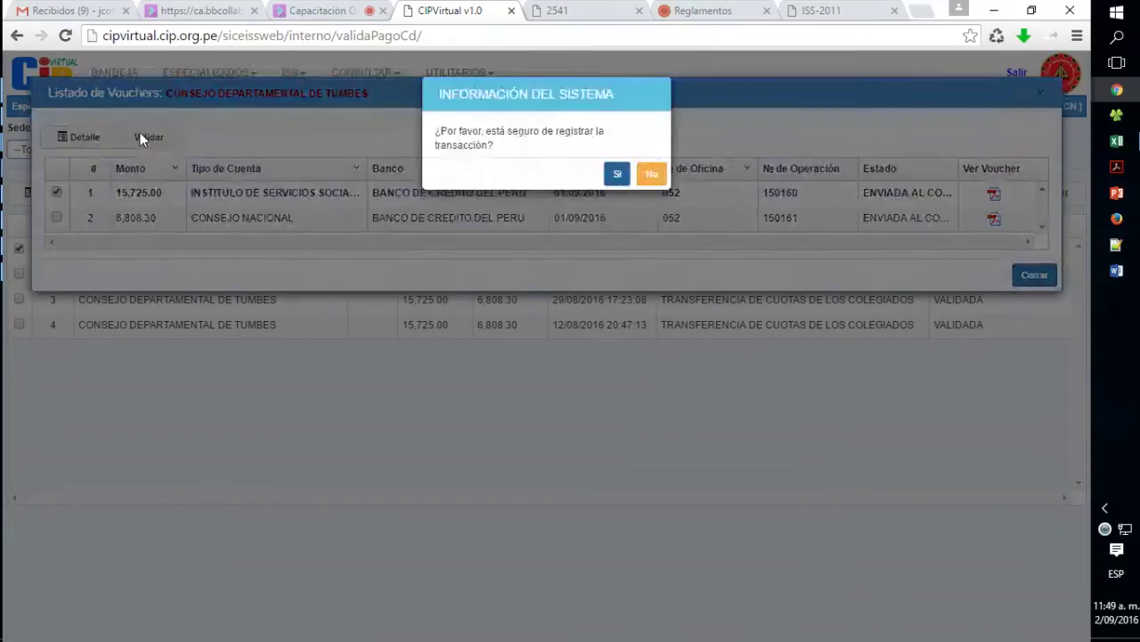
left_click(618, 174)
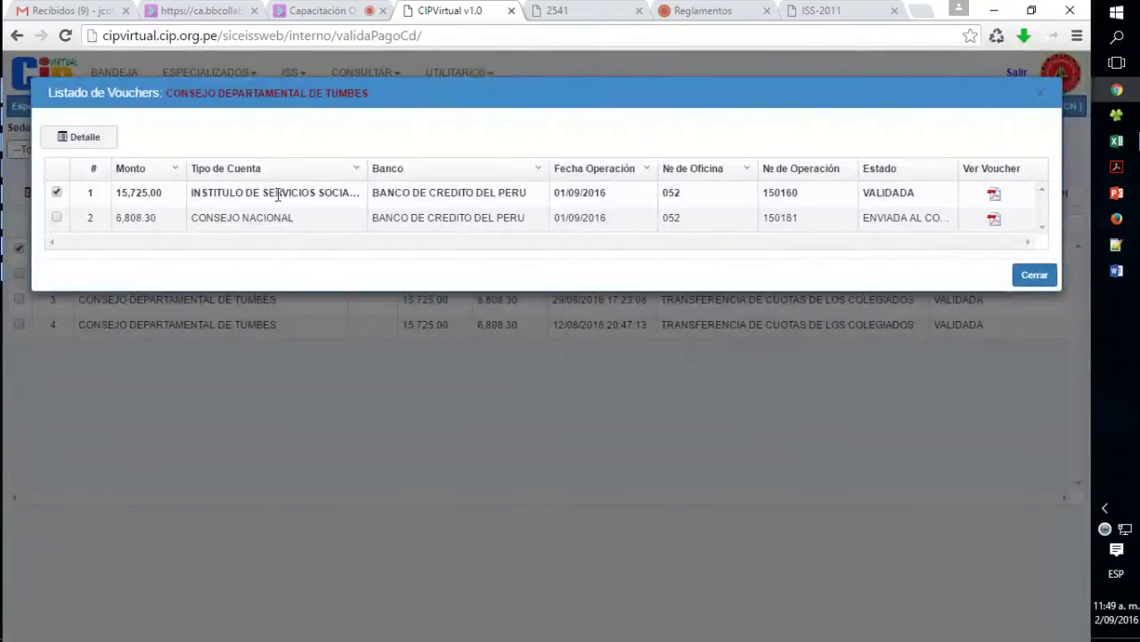
- Validate the 6,808.30 Consejo Nacional voucher, check VALIDADA status, and close the voucher list
left_click(57, 218)
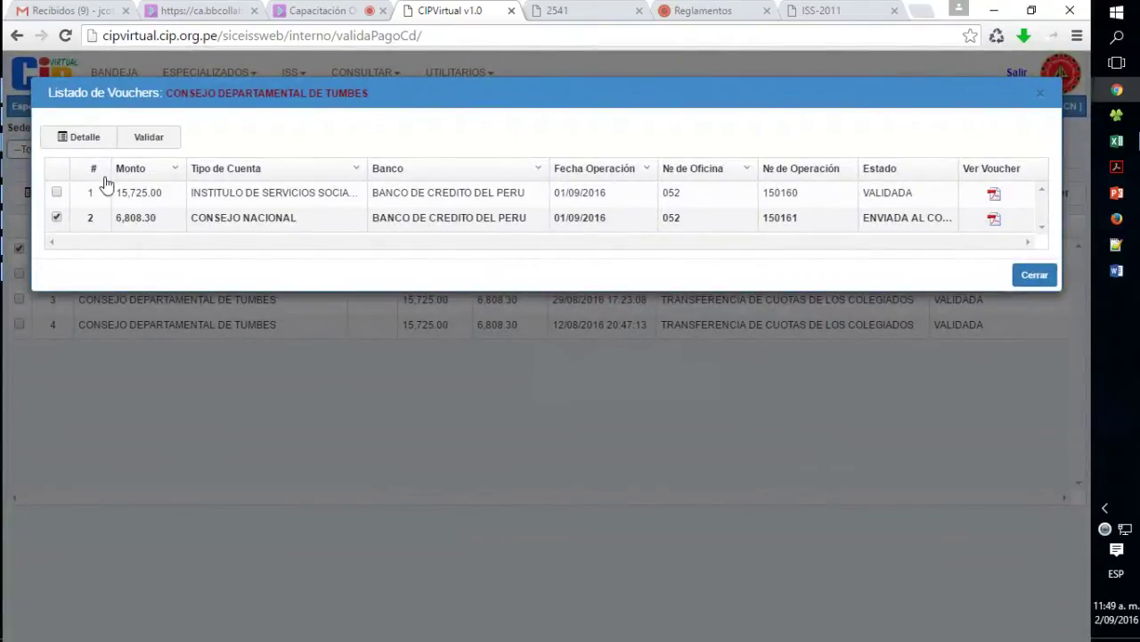
left_click(146, 139)
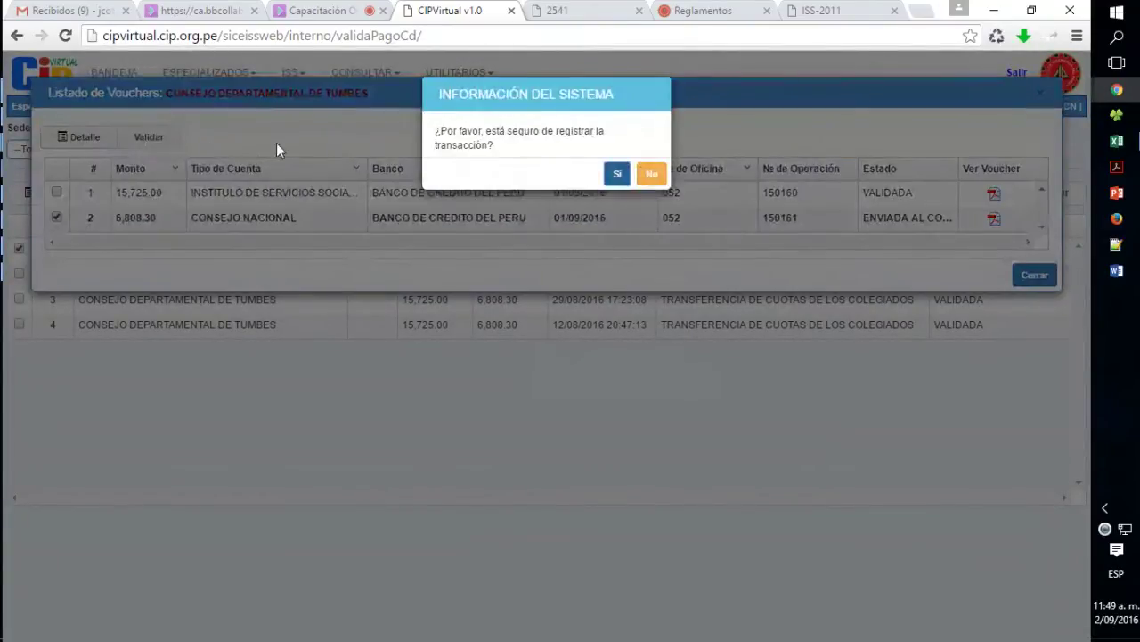
left_click(616, 174)
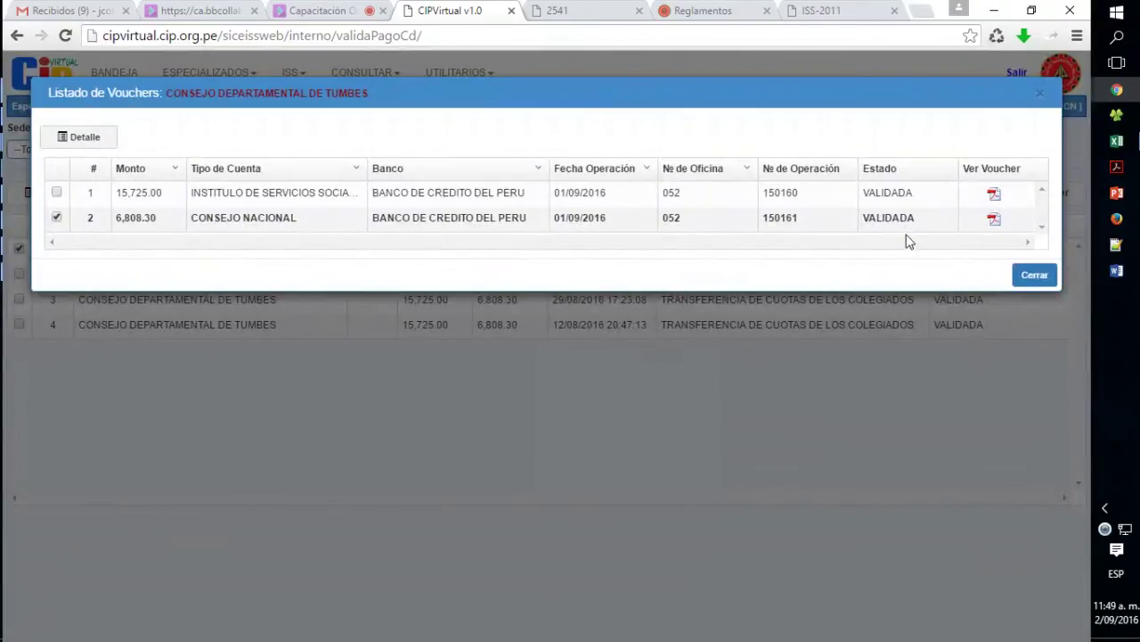
double_click(885, 191)
left_click(1030, 277)
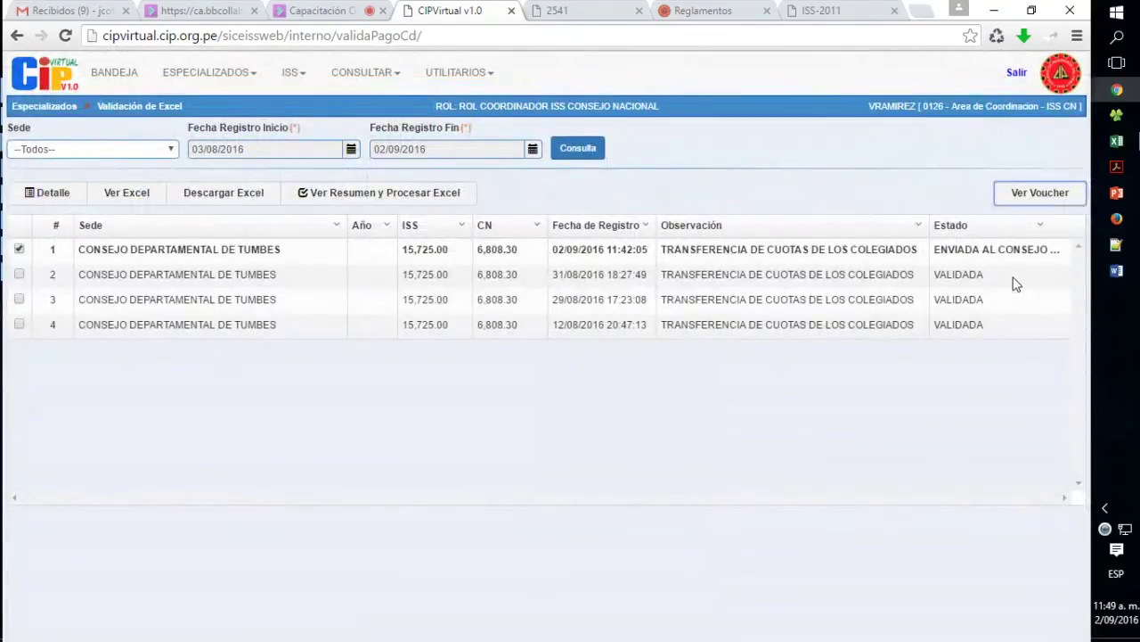
- Mark the newest Tumbes transfer and open its Resumen de Carga de Aportes with 1498 registros
left_click(19, 253)
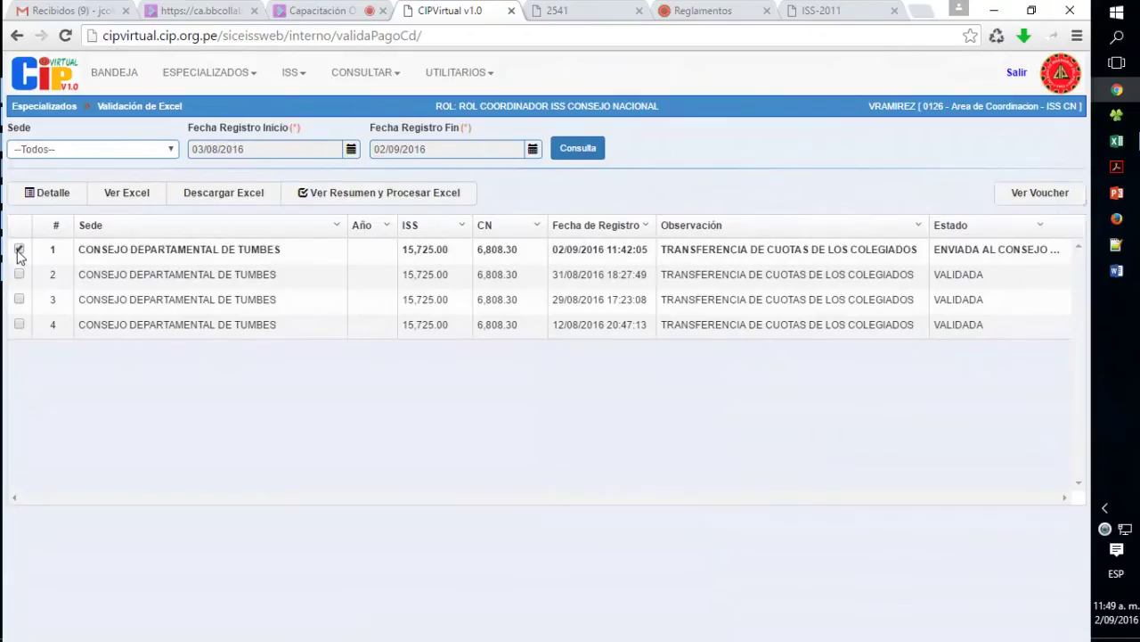
left_click(20, 254)
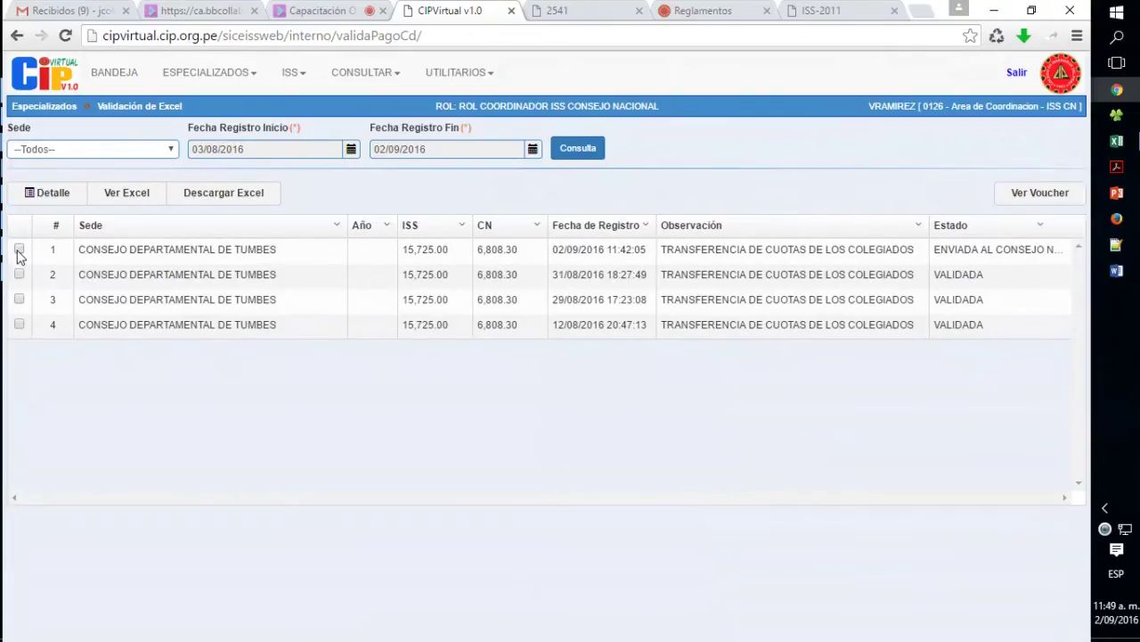
left_click(20, 254)
left_click(20, 254)
left_click(19, 254)
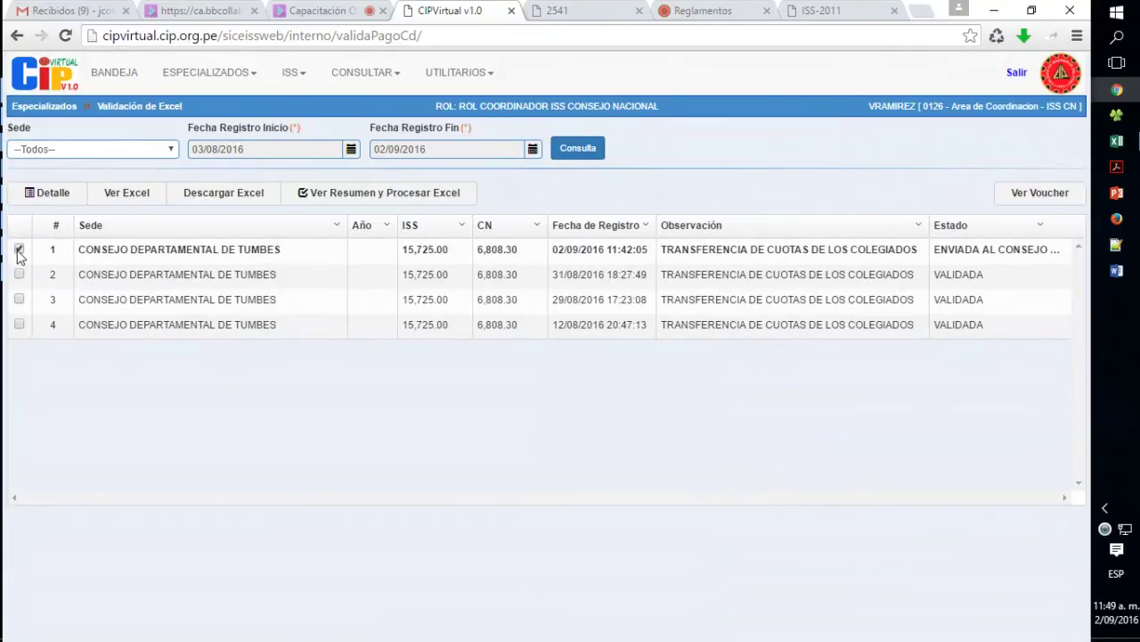
left_click(19, 254)
left_click(20, 254)
left_click(19, 254)
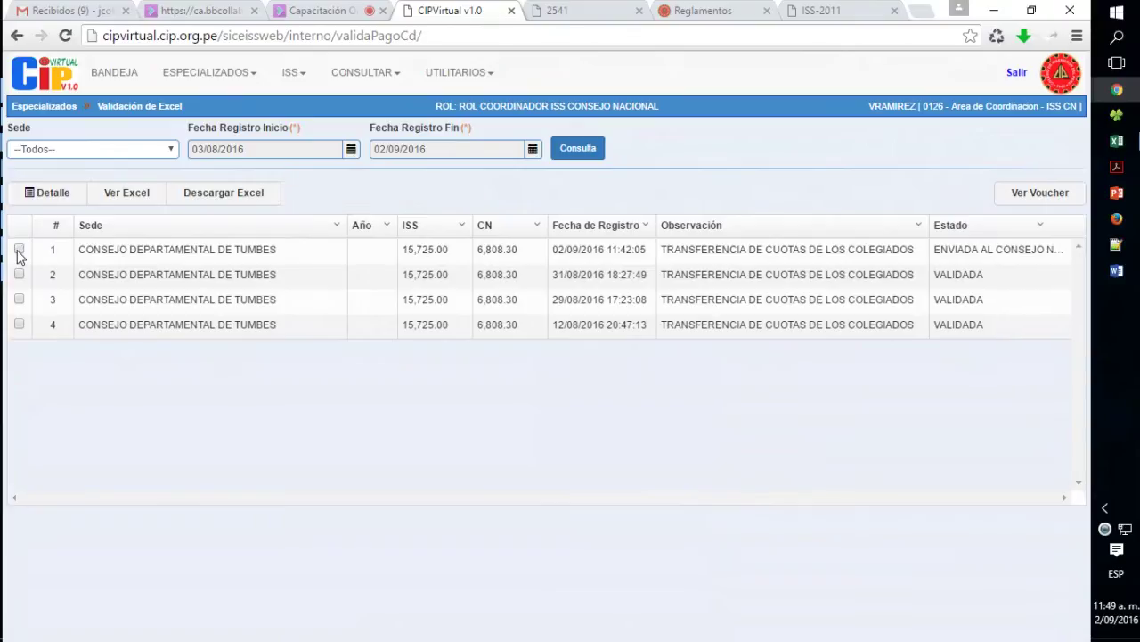
left_click(19, 254)
left_click(19, 253)
left_click(19, 254)
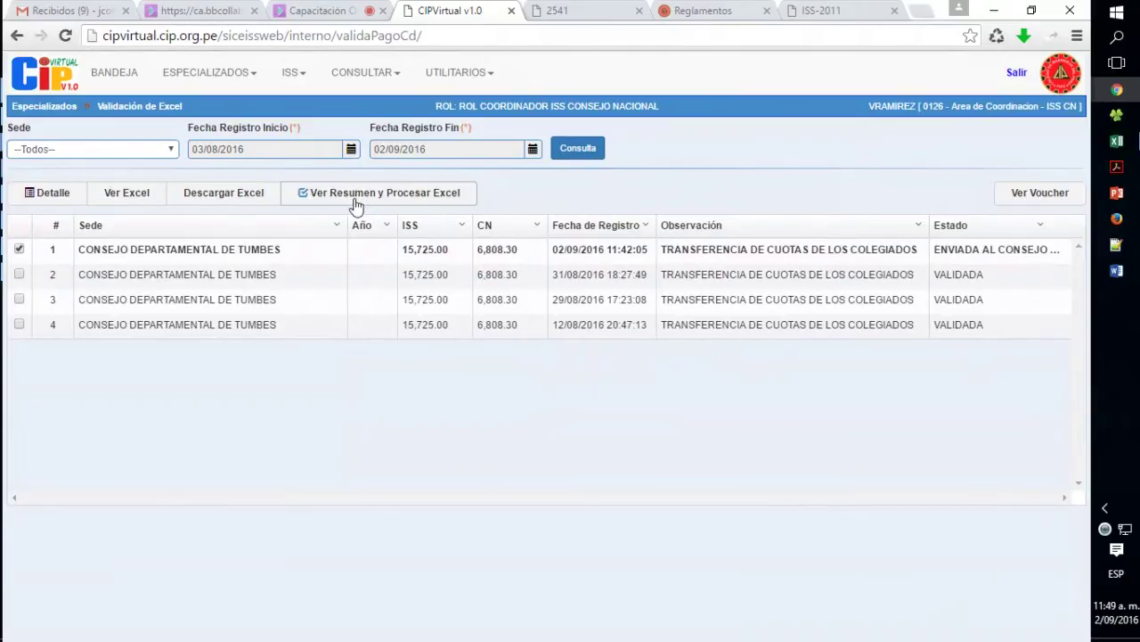
left_click(416, 200)
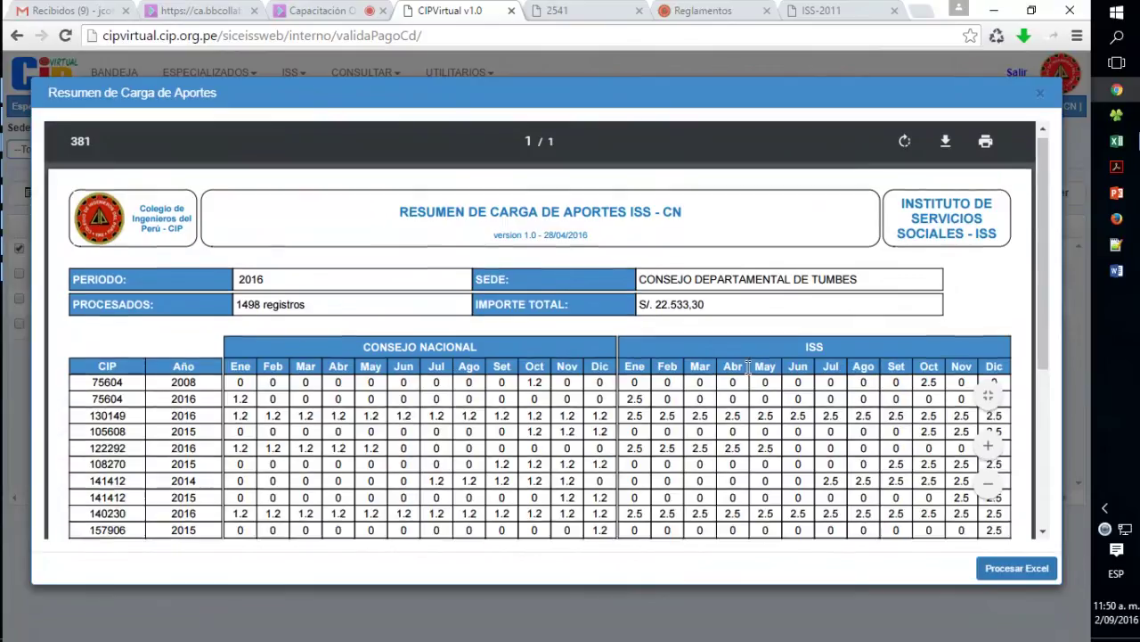
scroll(748, 367, "down", 5)
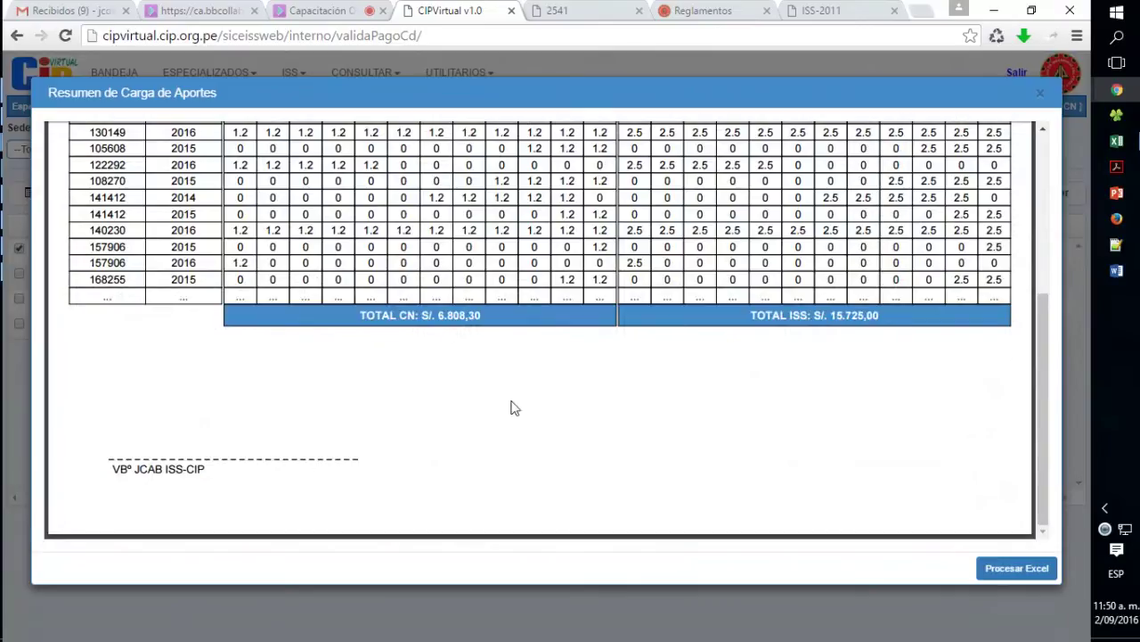
scroll(661, 393, "up", 5)
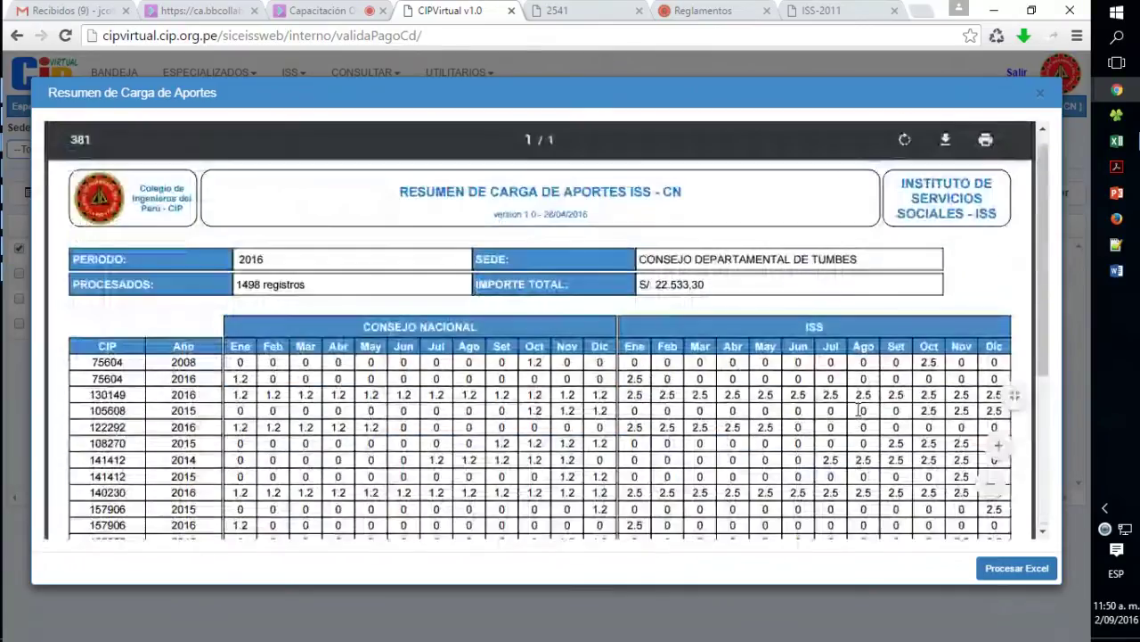
- Save the contributions summary report as Aportes.pdf
left_click(946, 143)
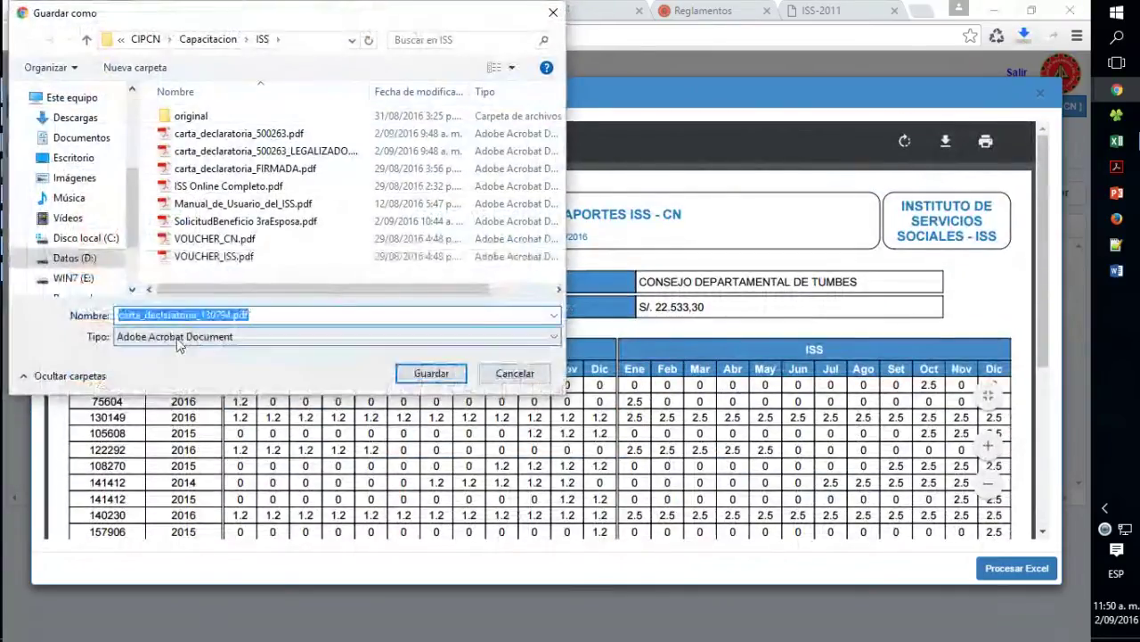
left_click_drag(231, 314, 52, 319)
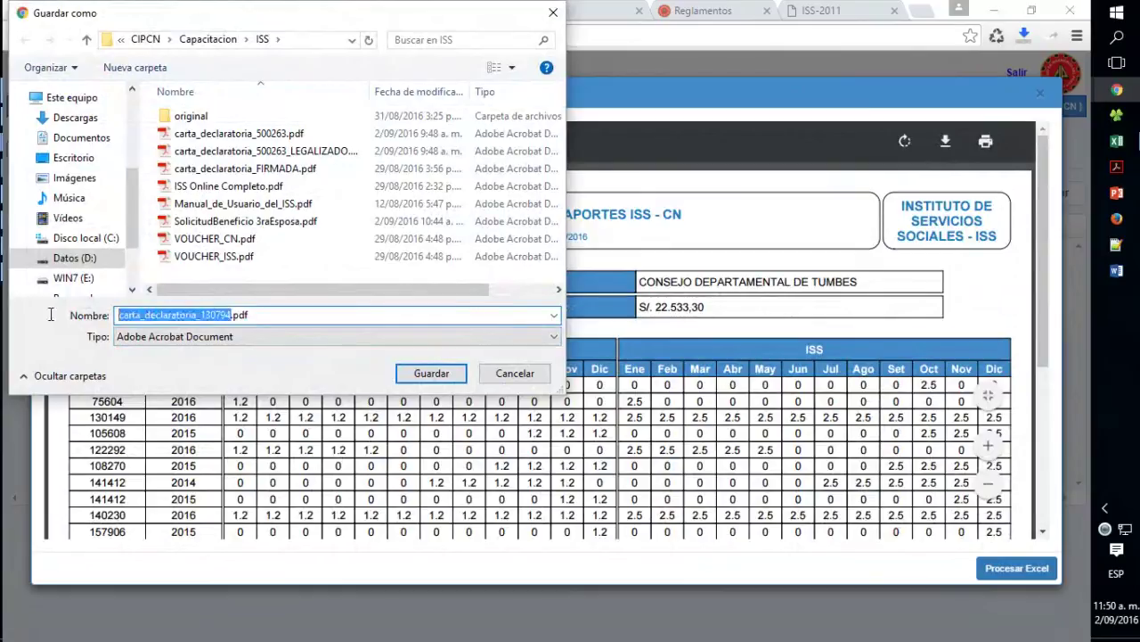
key("BackSpace")
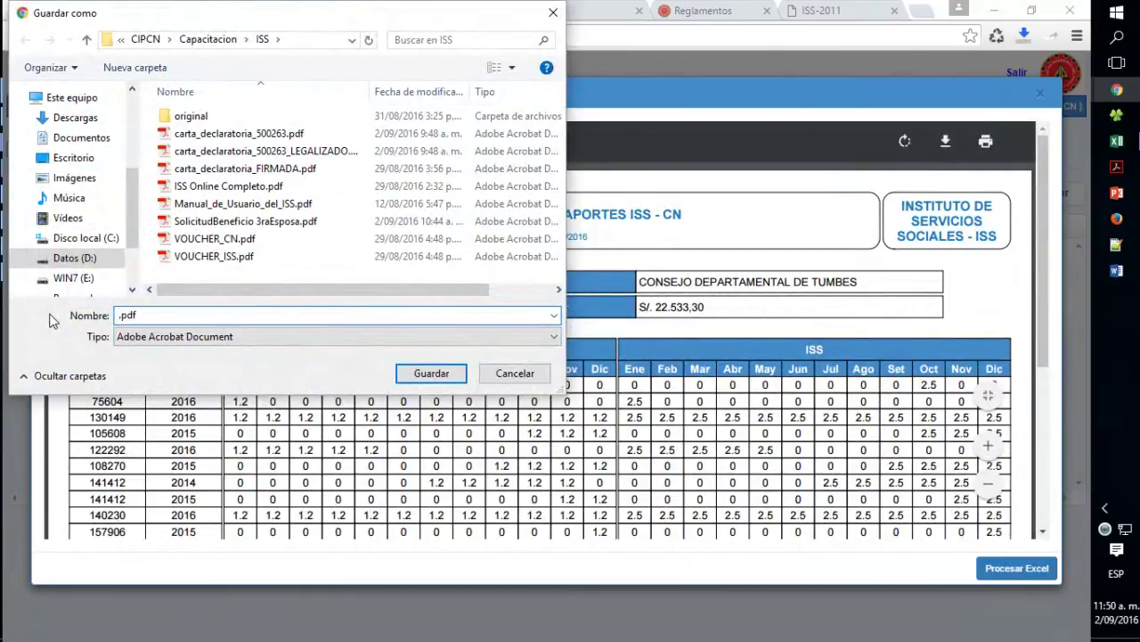
type("aPO")
key("BackSpace")
key("BackSpace")
key("BackSpace")
type("Aportes")
left_click(420, 373)
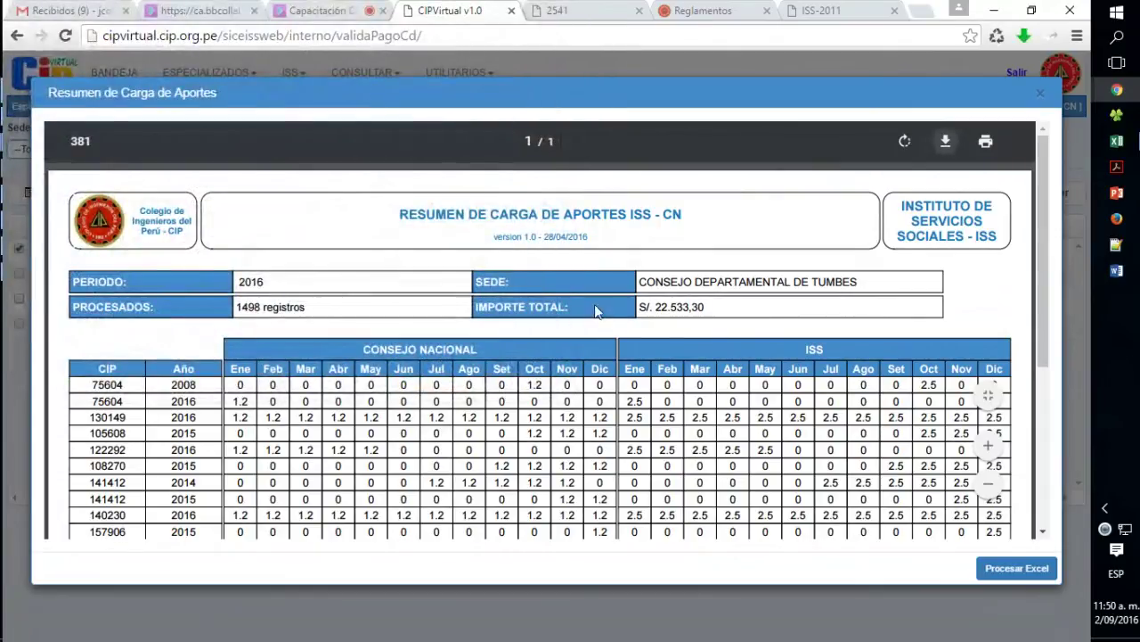
- Scroll the report to review TOTAL CN S/. 6.808,30 and TOTAL ISS S/. 15.725,00
scroll(622, 348, "down", 5)
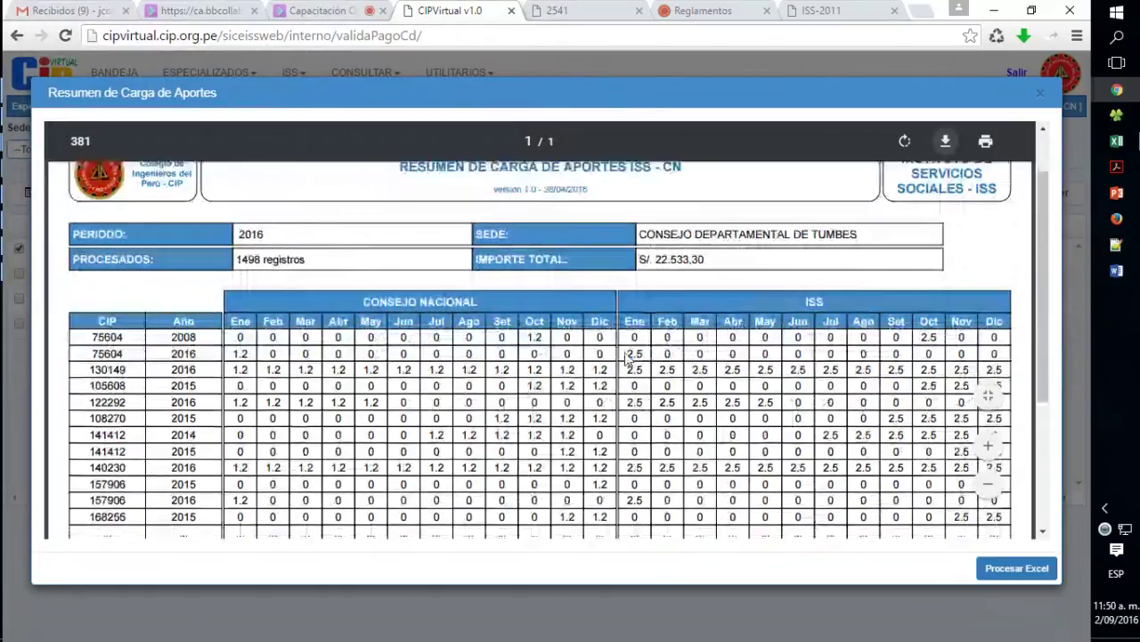
scroll(650, 388, "up", 1)
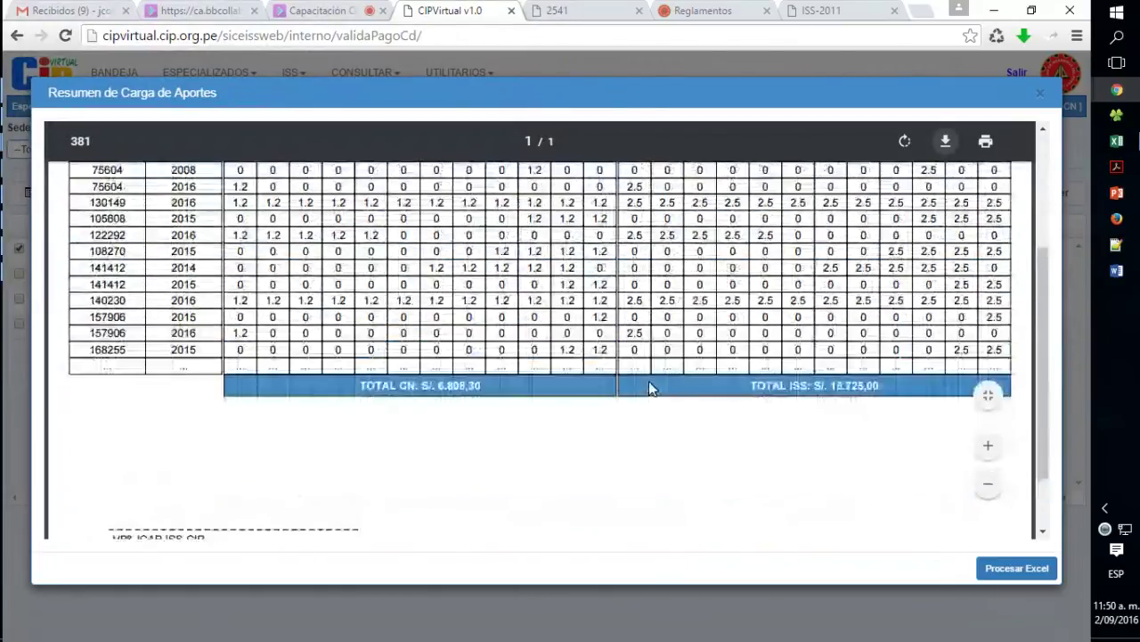
scroll(649, 386, "up", 3)
scroll(663, 363, "down", 2)
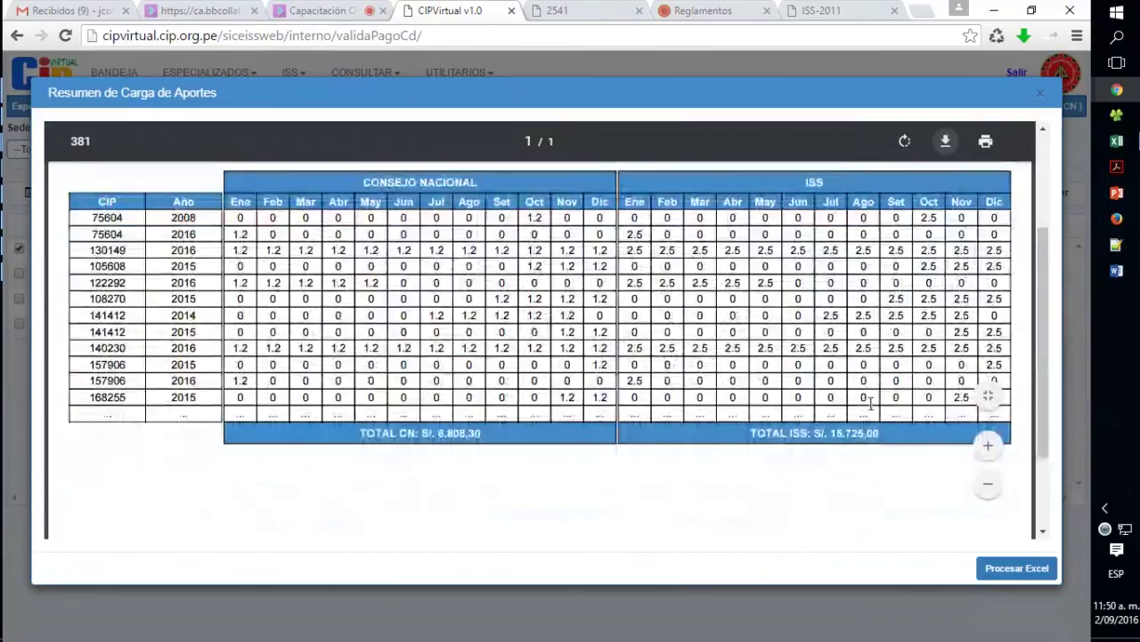
- Process the contributions Excel from the summary report, confirm, and refresh the transfer list
left_click(1019, 572)
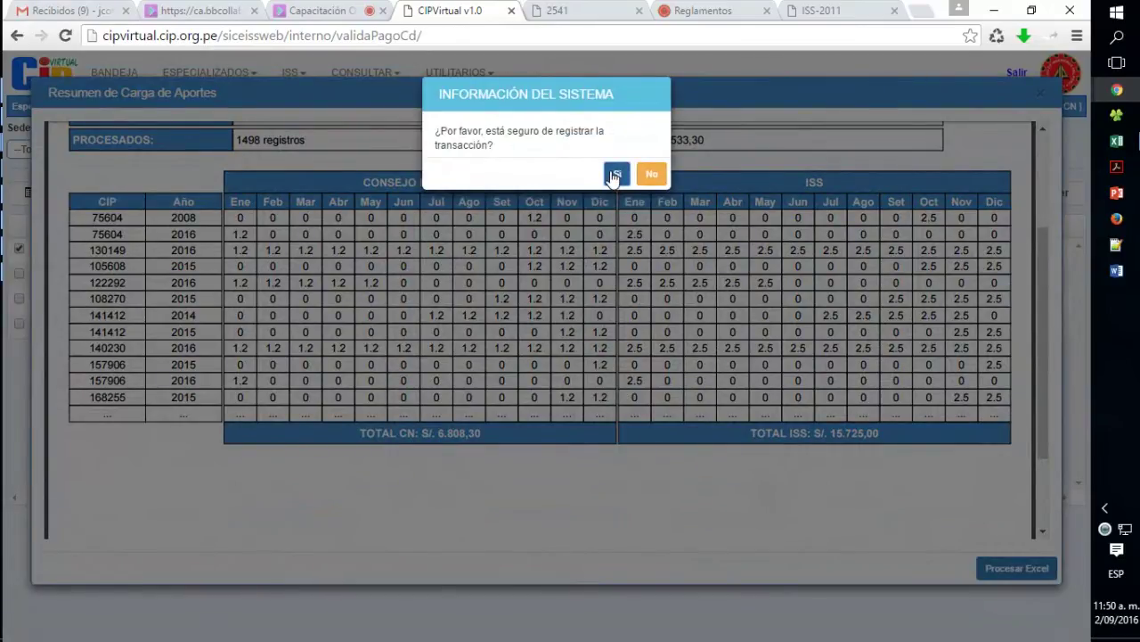
left_click(614, 175)
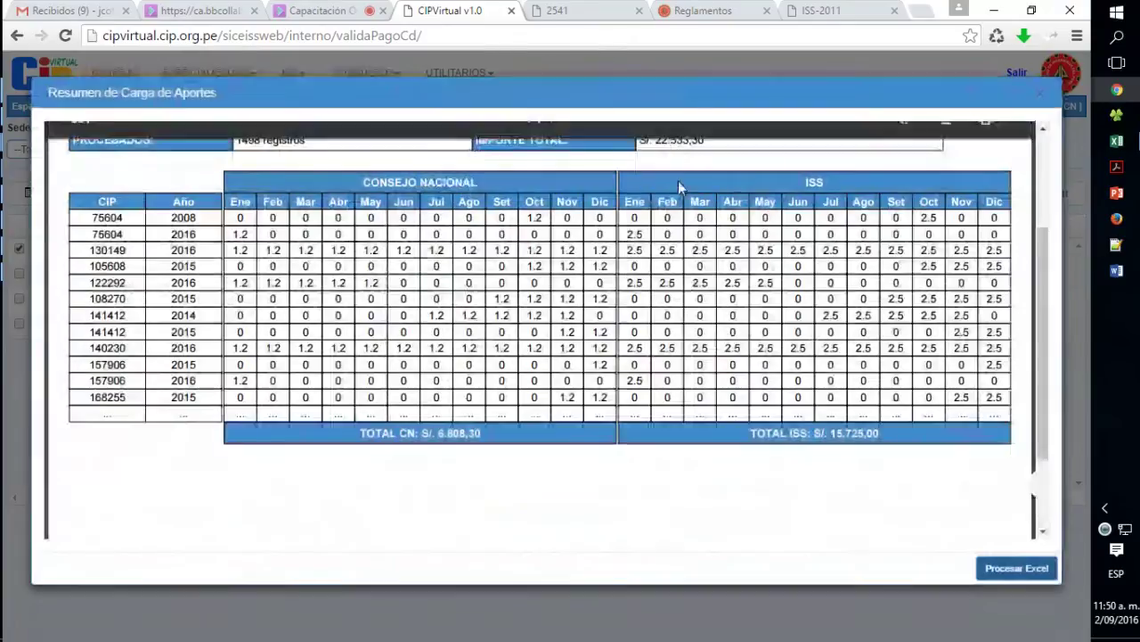
left_click(1041, 98)
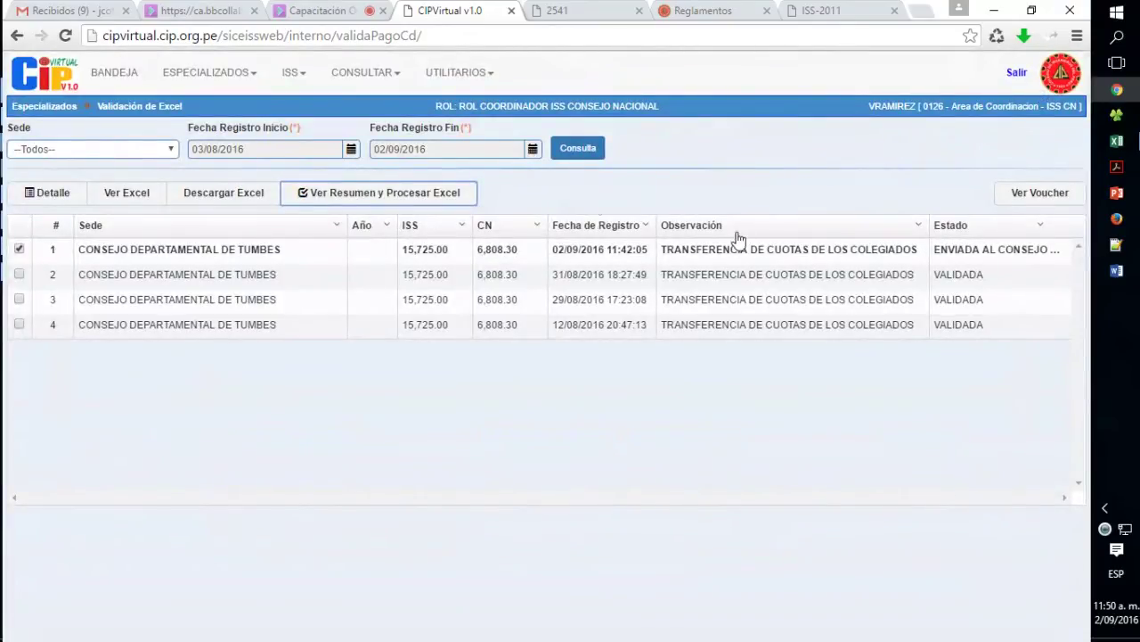
left_click(571, 151)
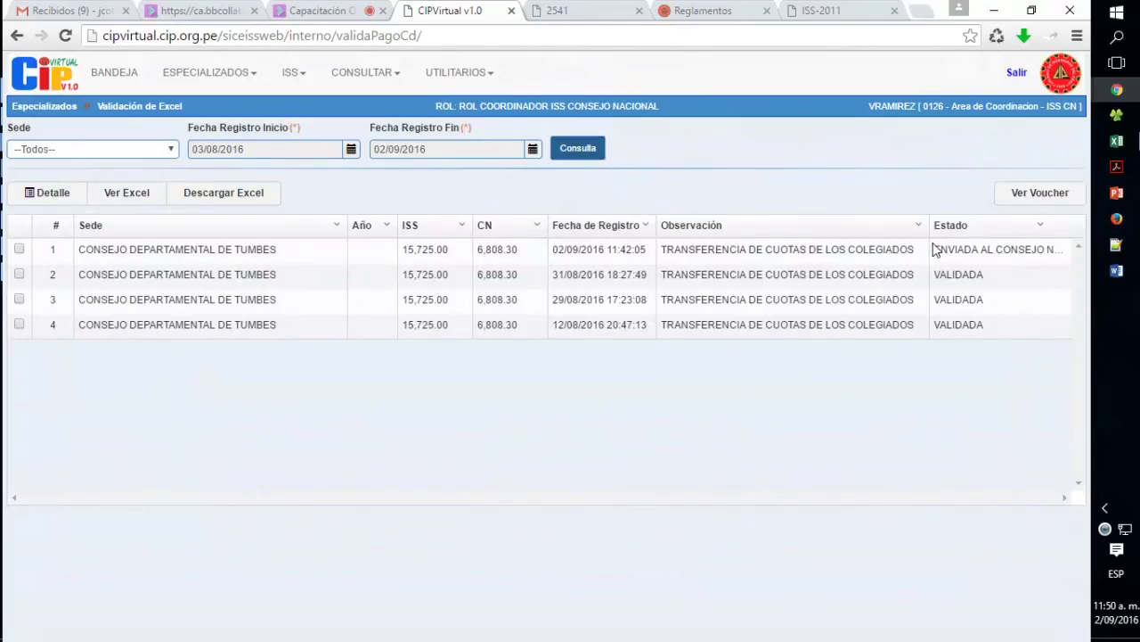
left_click_drag(934, 249, 1048, 252)
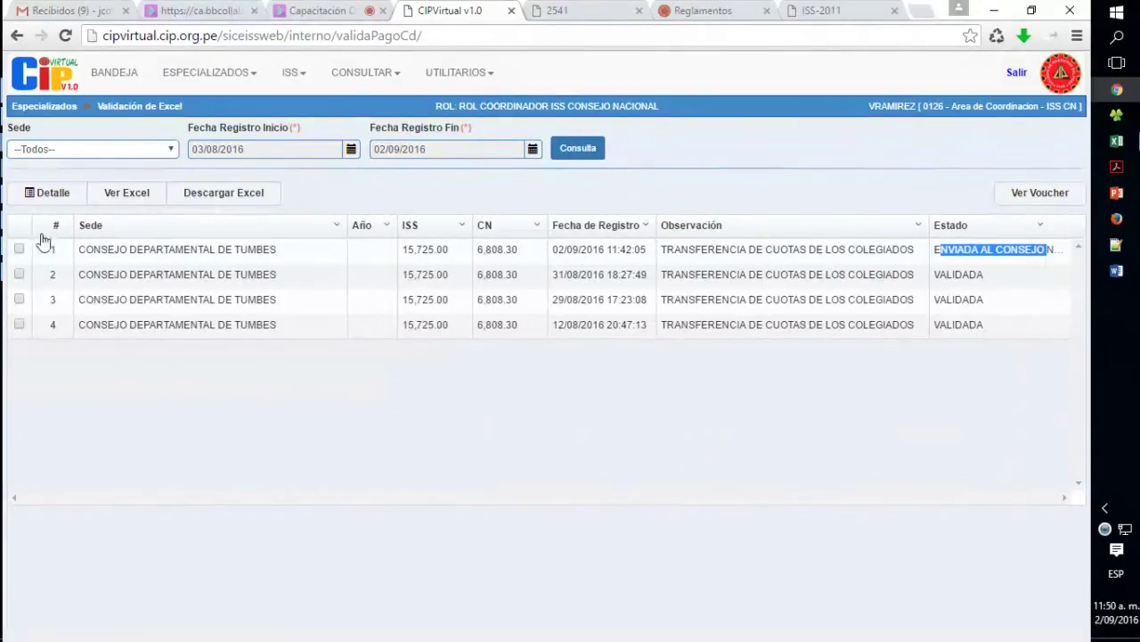
left_click(15, 255)
- Process the first transfer's Excel again, check its VALIDADA status, and log out
left_click(17, 252)
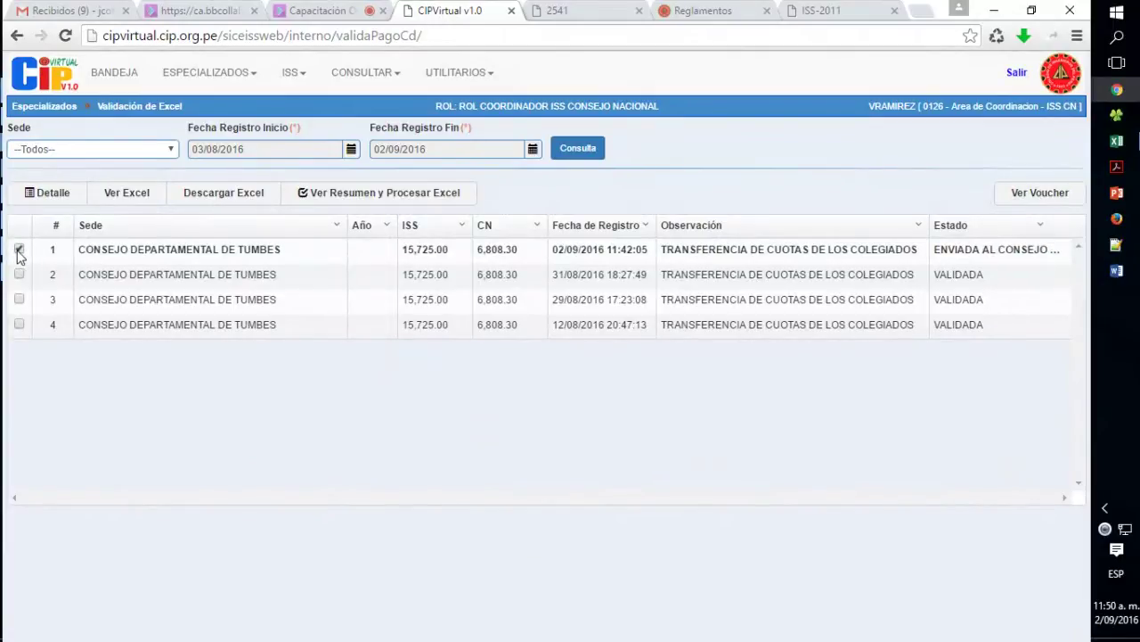
left_click(18, 251)
left_click(18, 251)
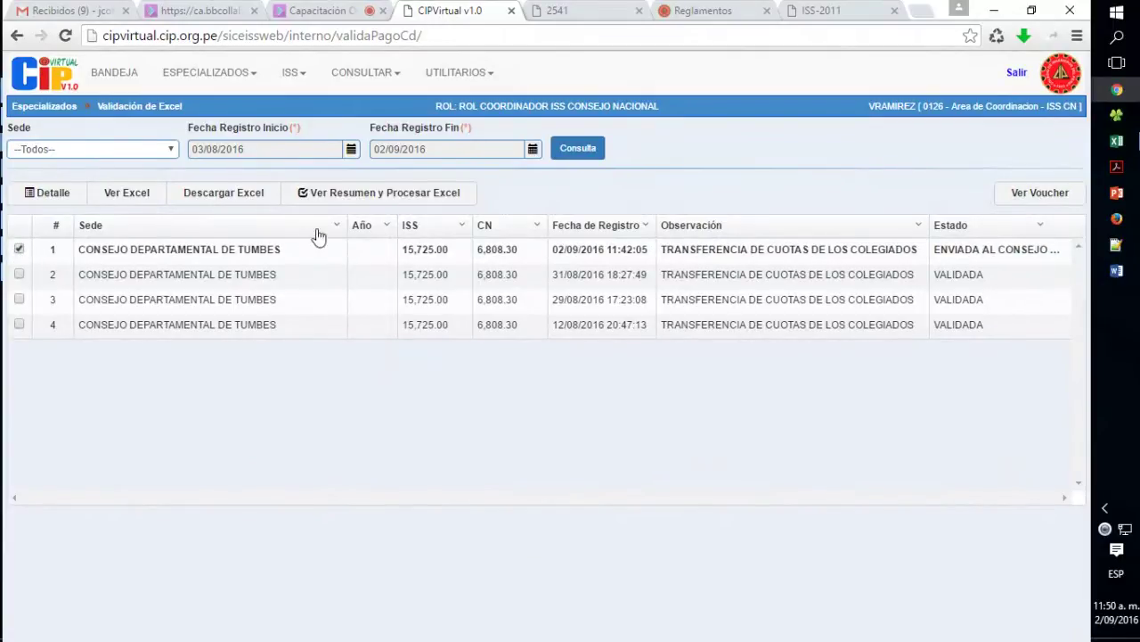
left_click(385, 194)
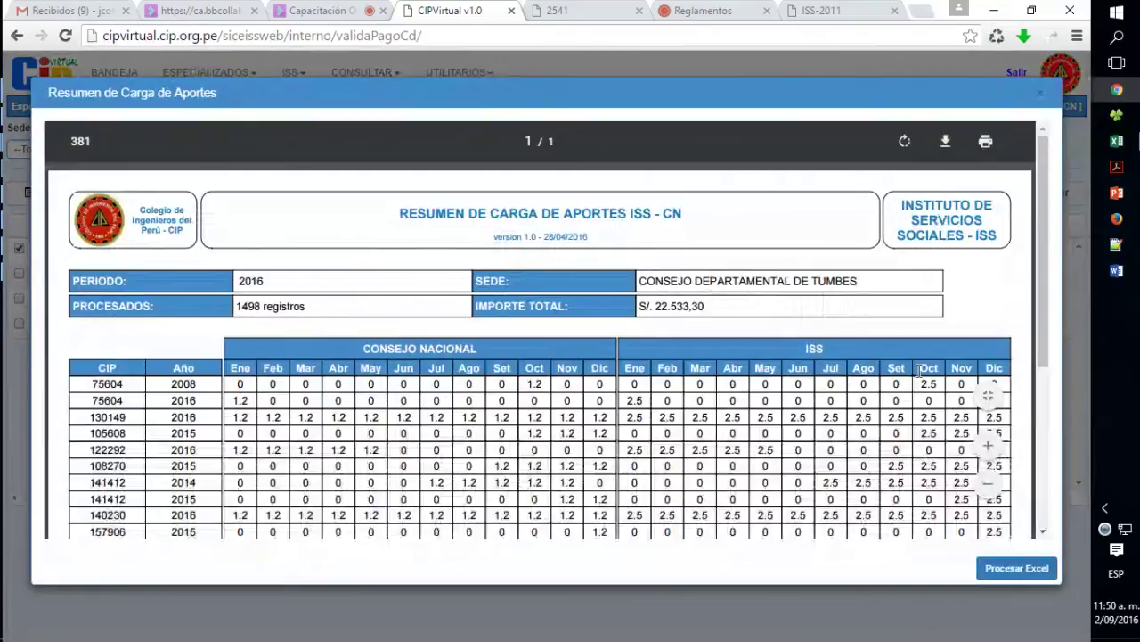
left_click(1017, 567)
left_click(618, 174)
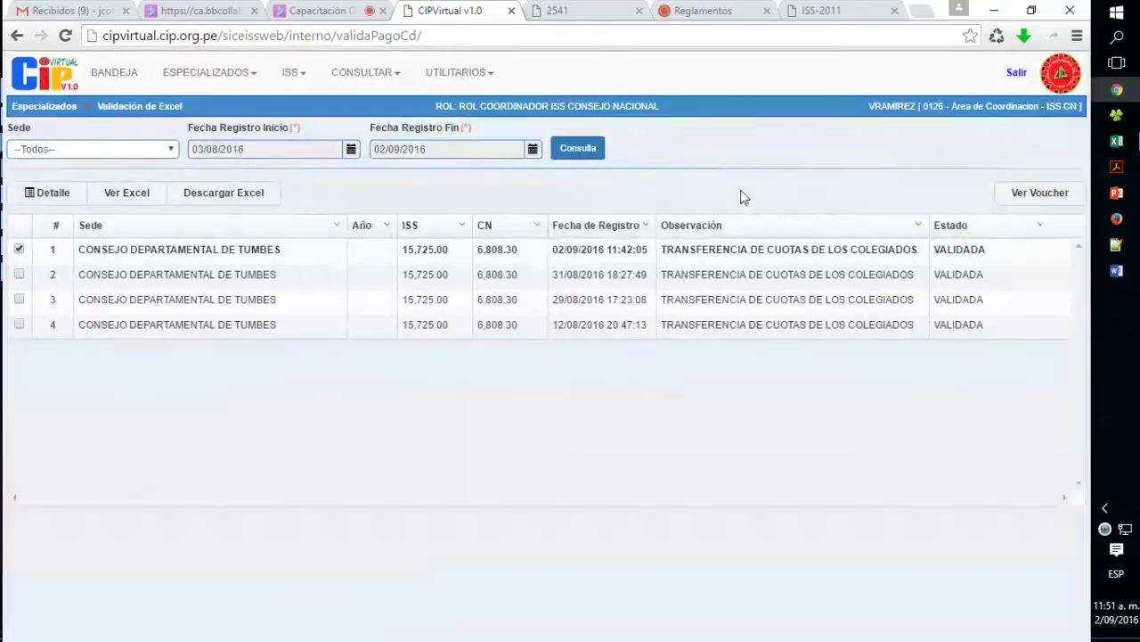
double_click(947, 249)
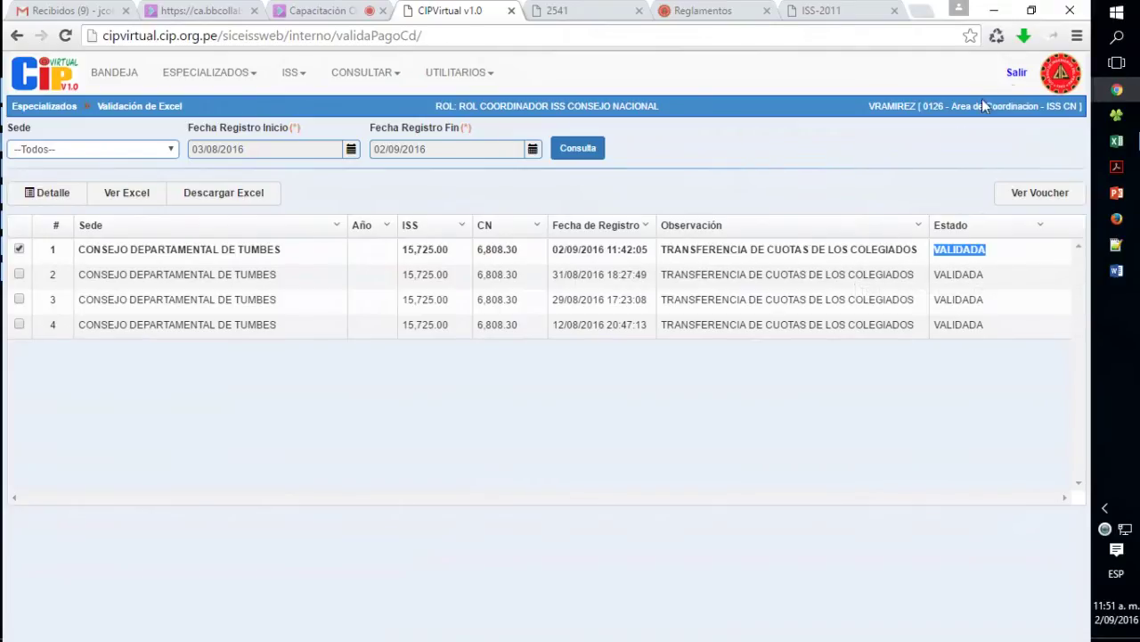
left_click(1016, 72)
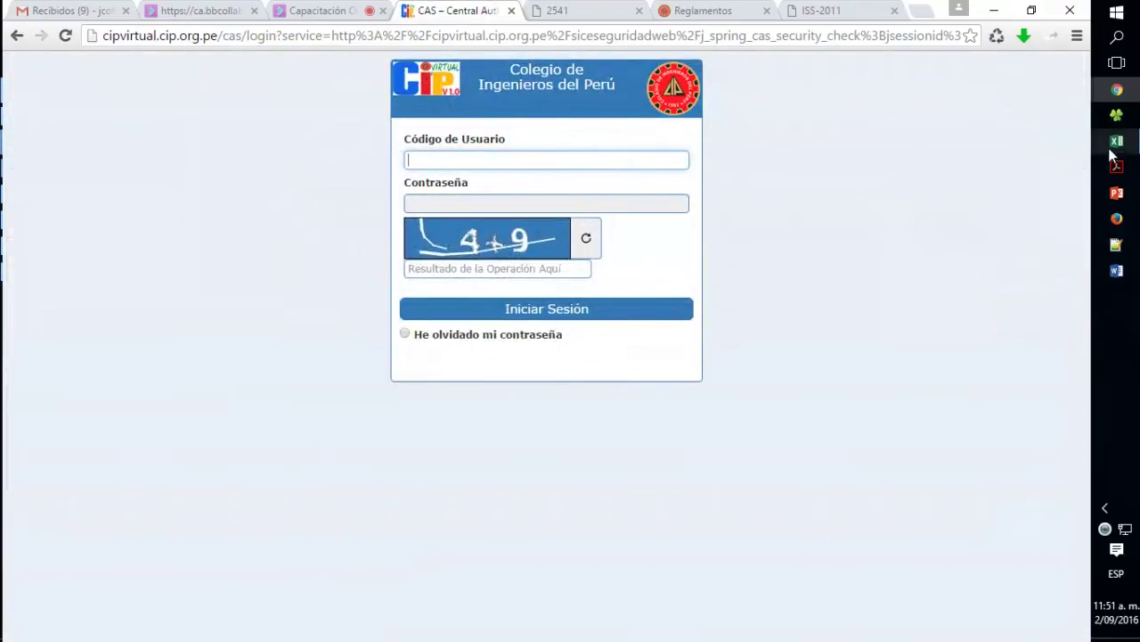
- Copy the member's user code from the Excel user list into the login Código de Usuario field
left_click(1115, 117)
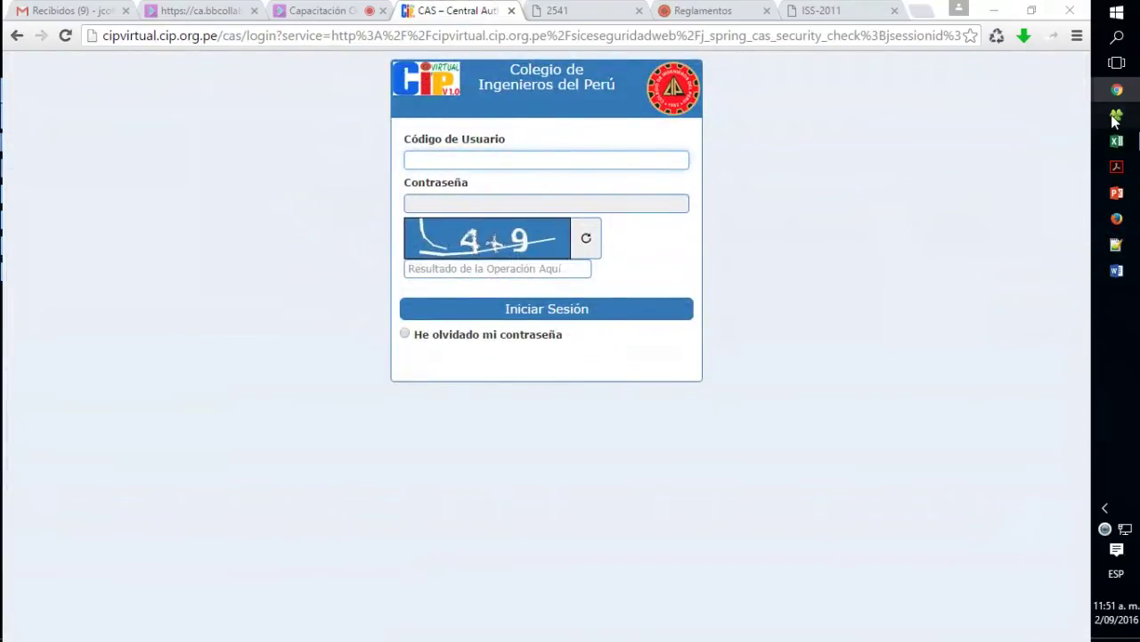
left_click(1114, 117)
mouse_move(1116, 140)
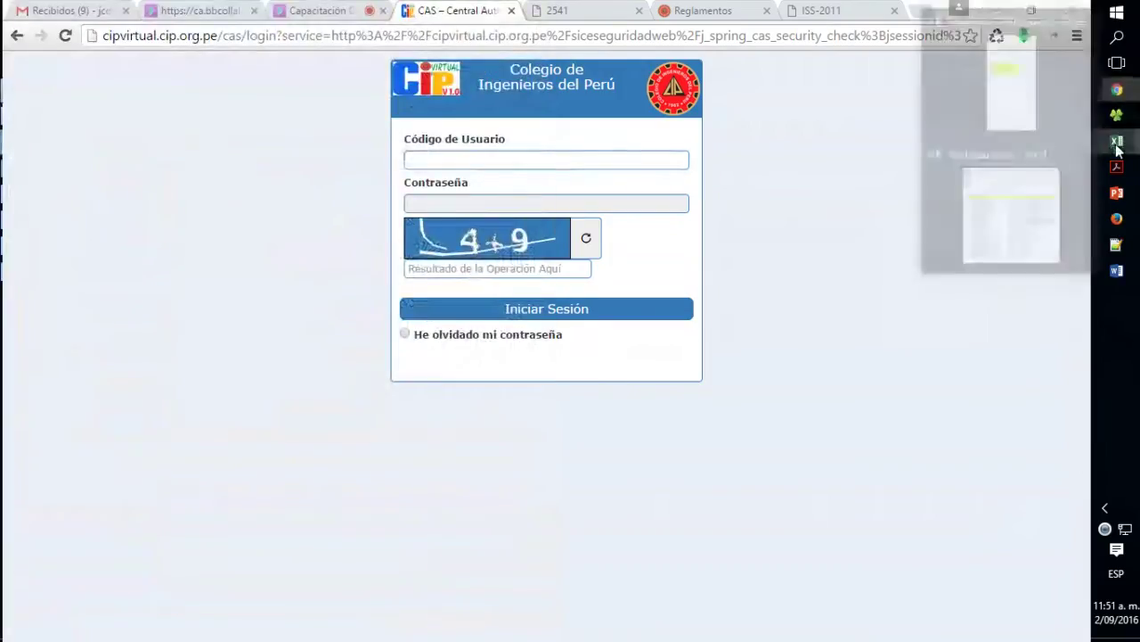
left_click(995, 99)
key("ctrl+c")
left_click(940, 247)
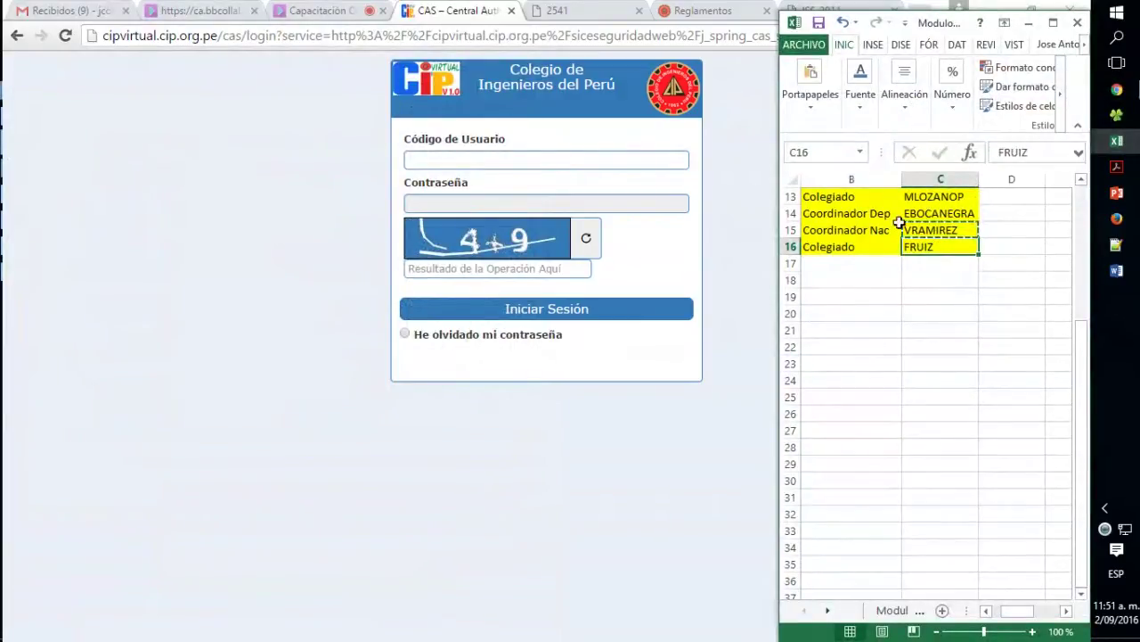
key("ctrl+c")
left_click(538, 160)
key("ctrl+v")
- Enter the member's password and the captcha answer, then sign in as the colegiado
left_click(439, 204)
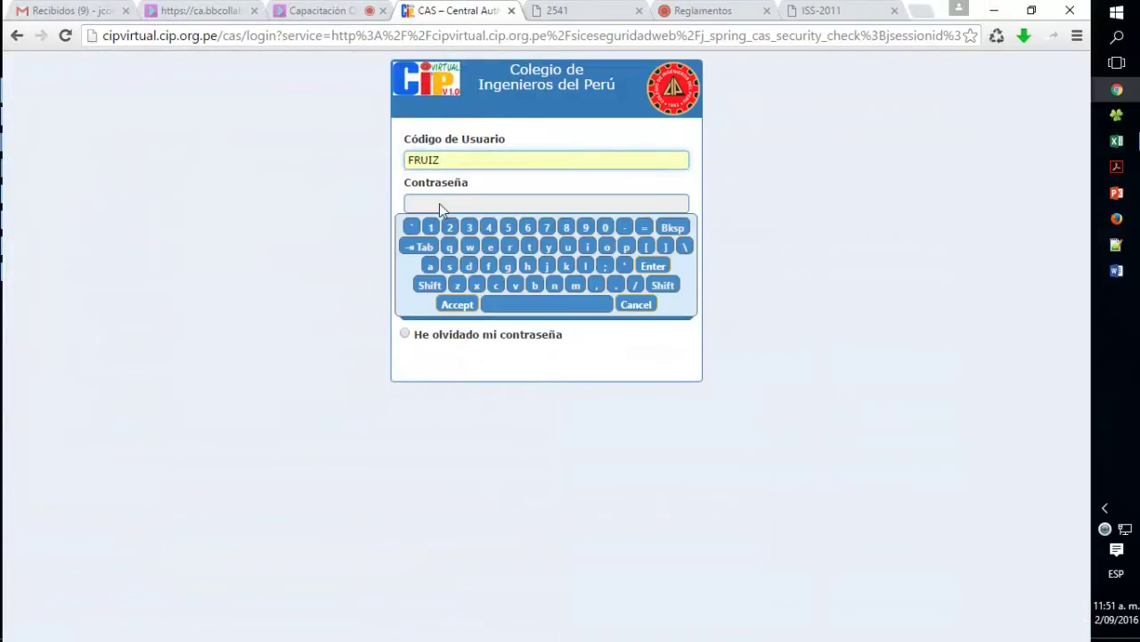
left_click(430, 226)
left_click(262, 232)
left_click(416, 270)
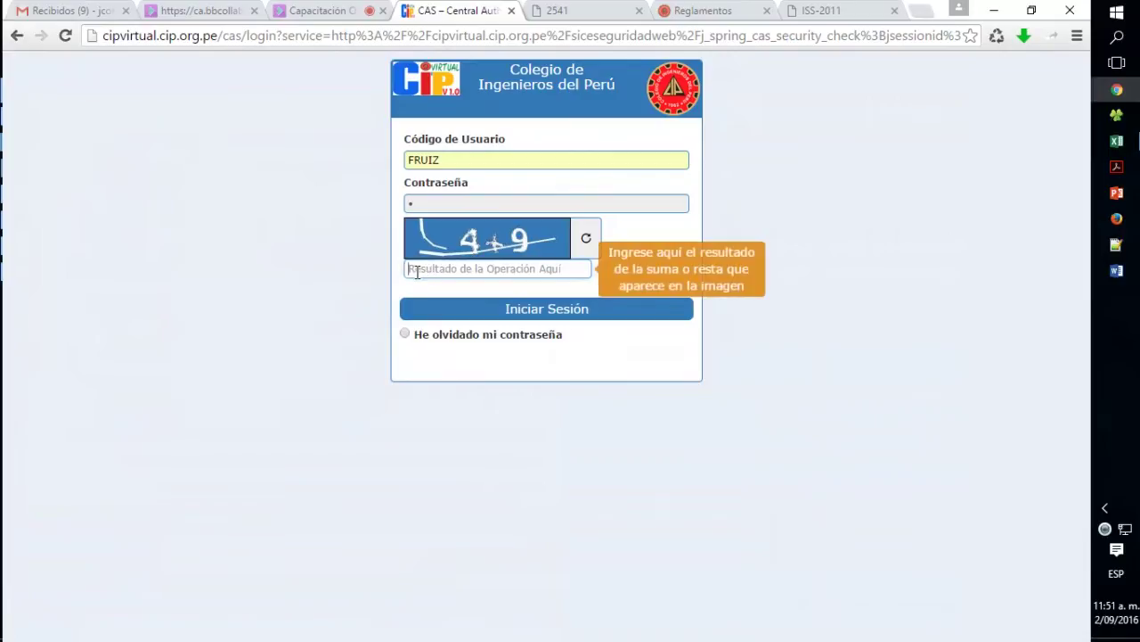
type("13")
key("Return")
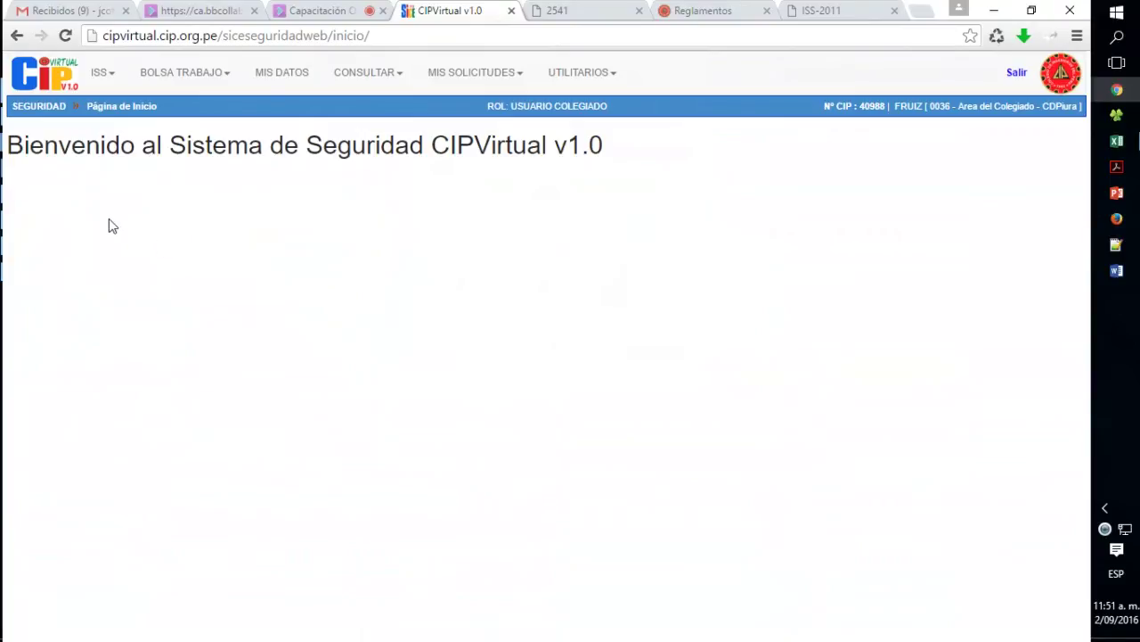
- View the member's ISS Mis Aportes contributions with Año Inicio set to 1990
left_click(98, 81)
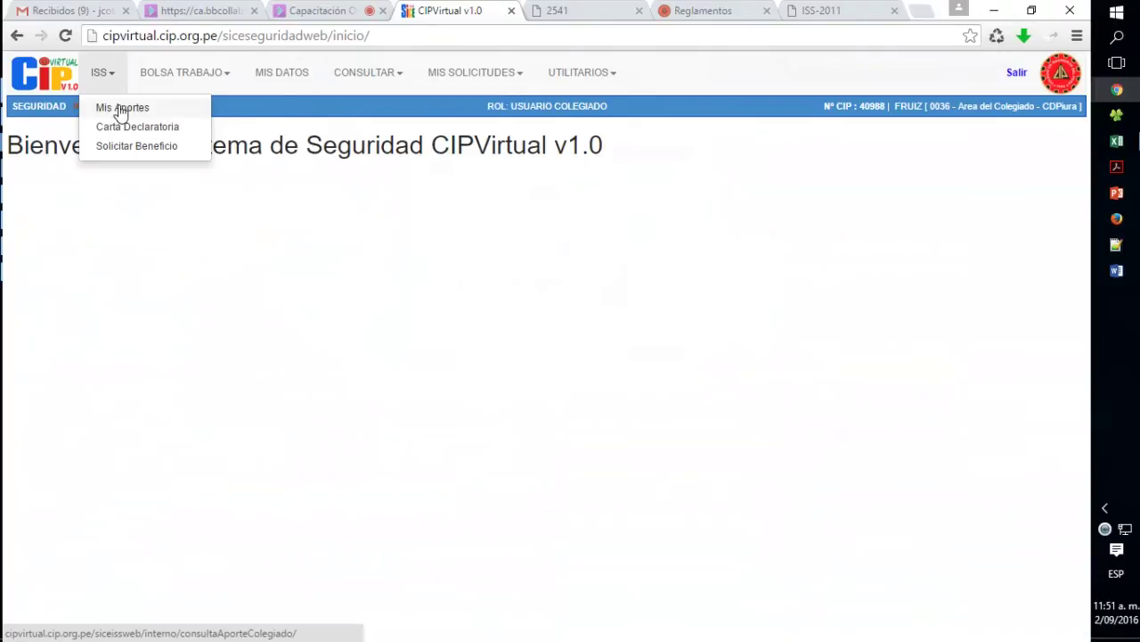
left_click(122, 110)
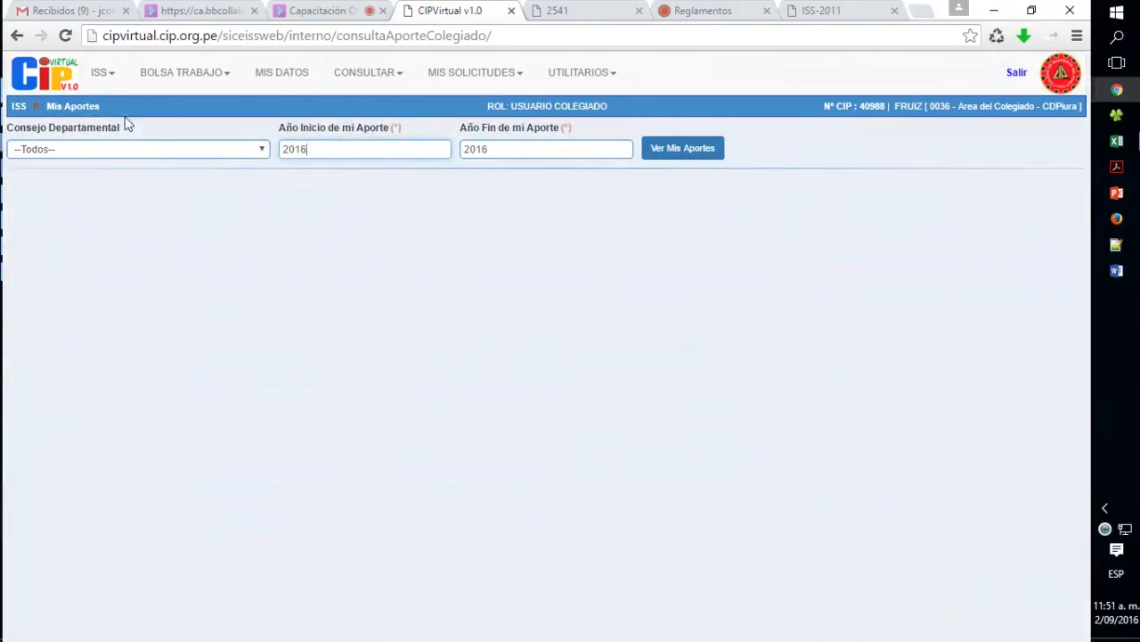
left_click_drag(355, 150, 163, 153)
type("1990")
left_click(687, 151)
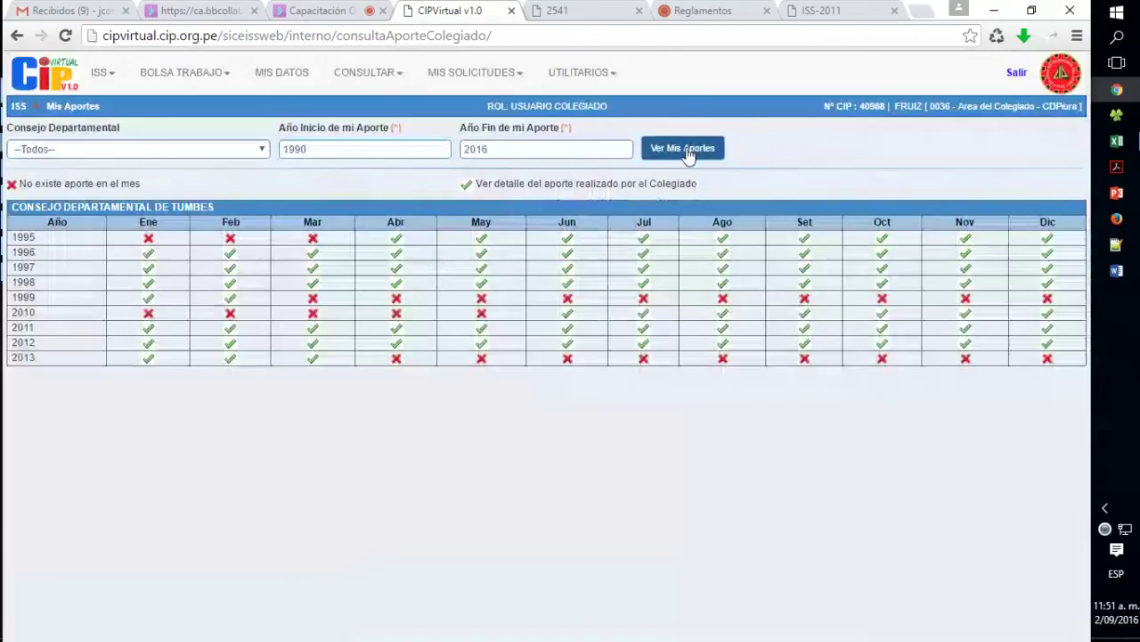
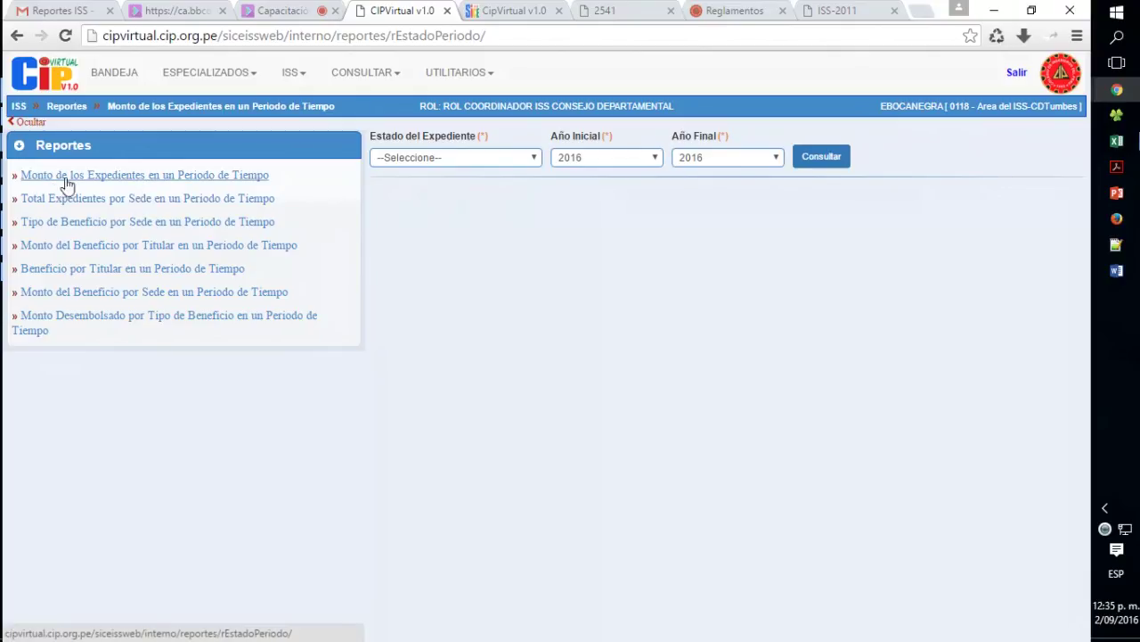
- Filter the Monto de los Expedientes report by state EN ISS CN for 2016, then query it
left_click(140, 181)
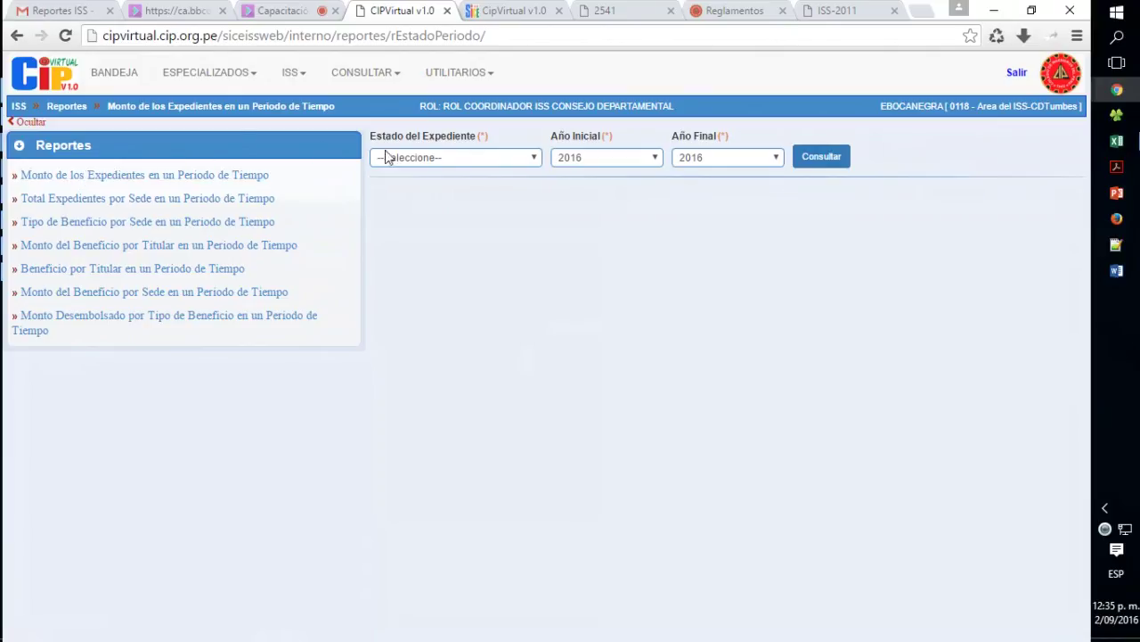
left_click(449, 157)
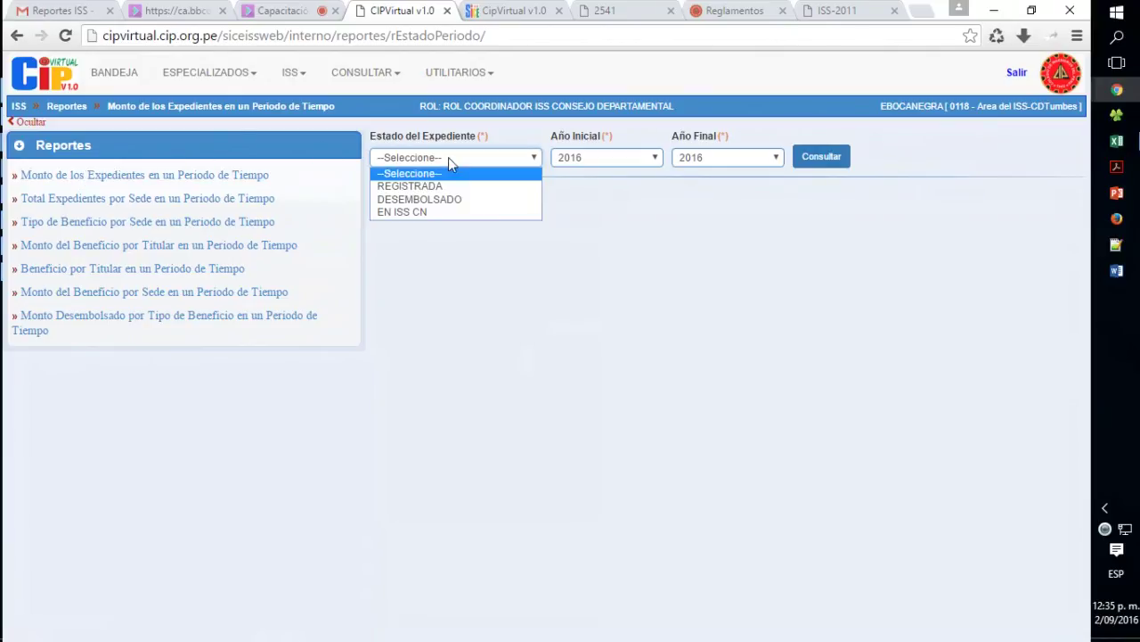
left_click(454, 214)
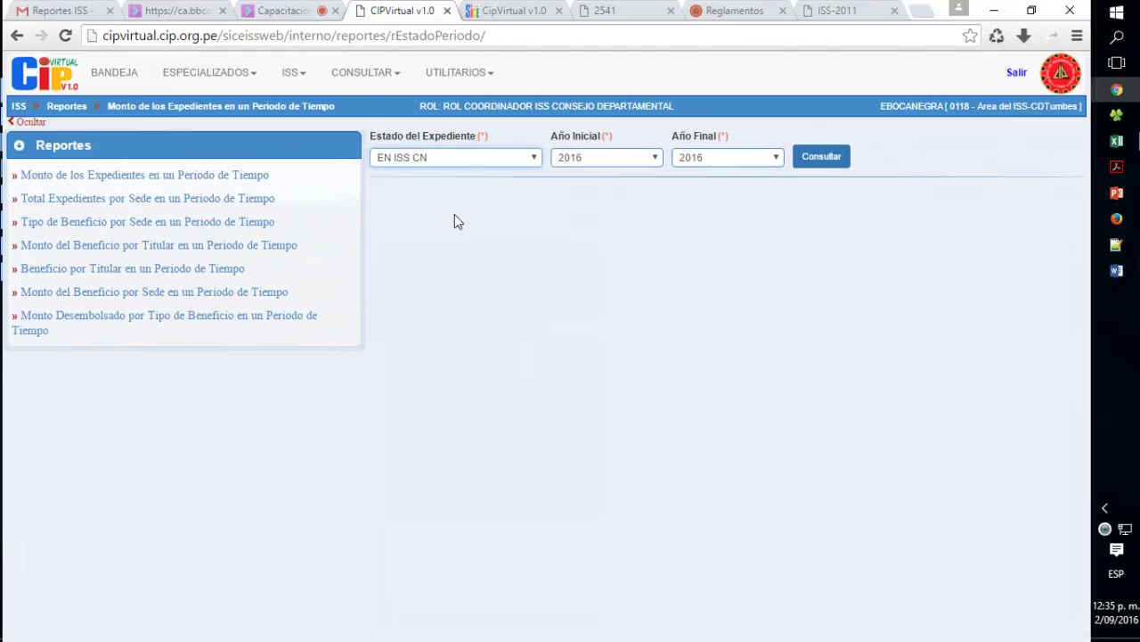
left_click(588, 167)
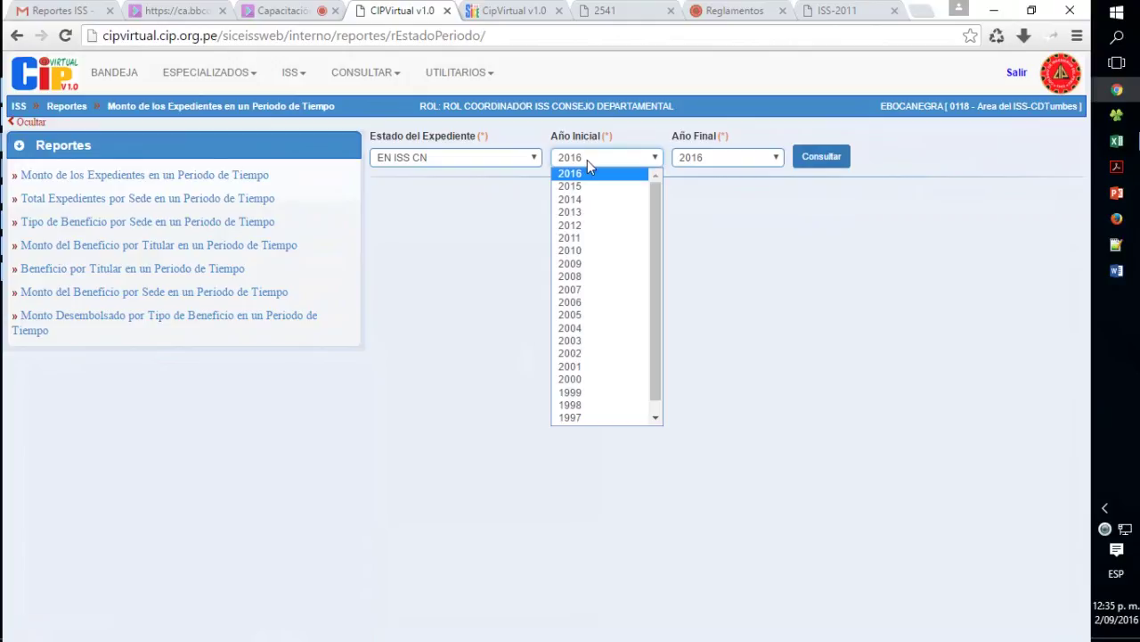
left_click(587, 159)
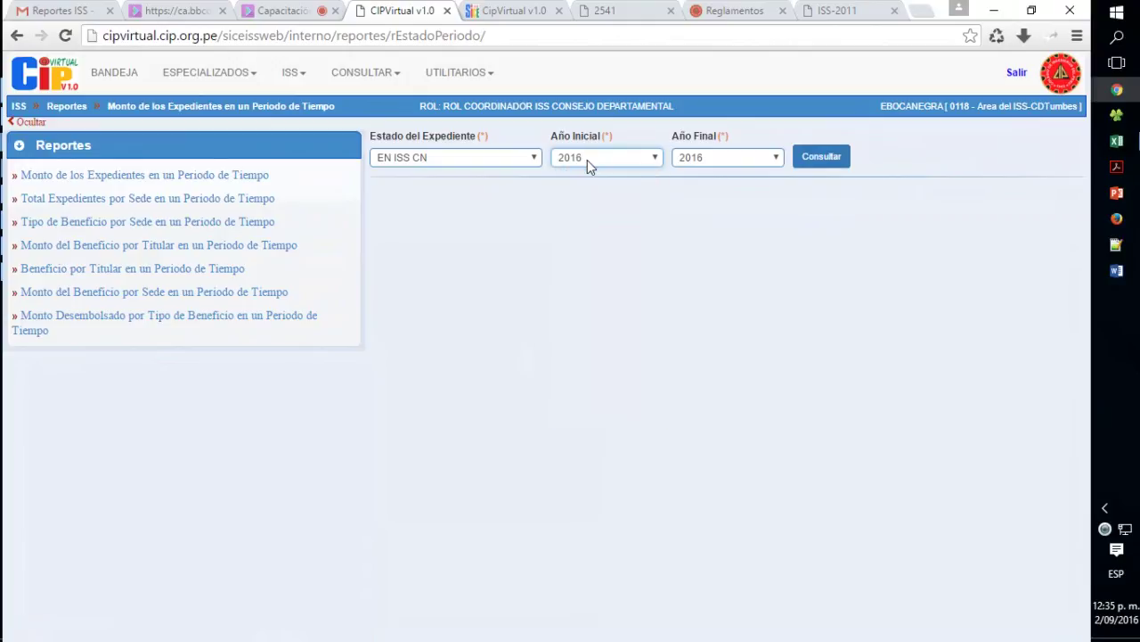
left_click(824, 165)
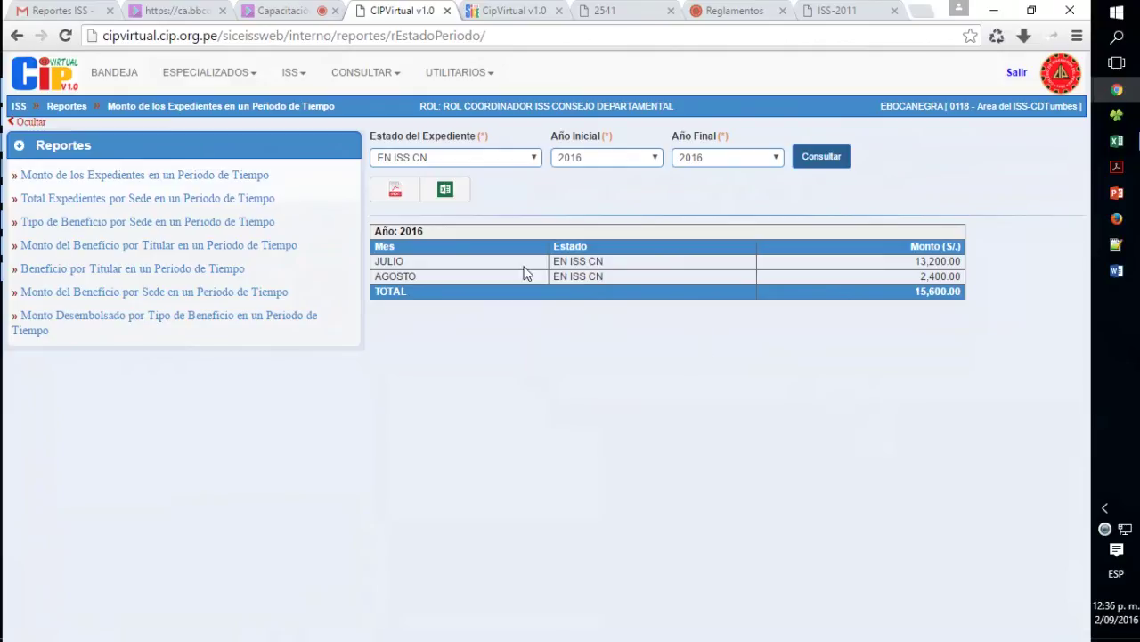
- Highlight the JULIO 13,200.00 and AGOSTO 2,400.00 result rows
double_click(388, 262)
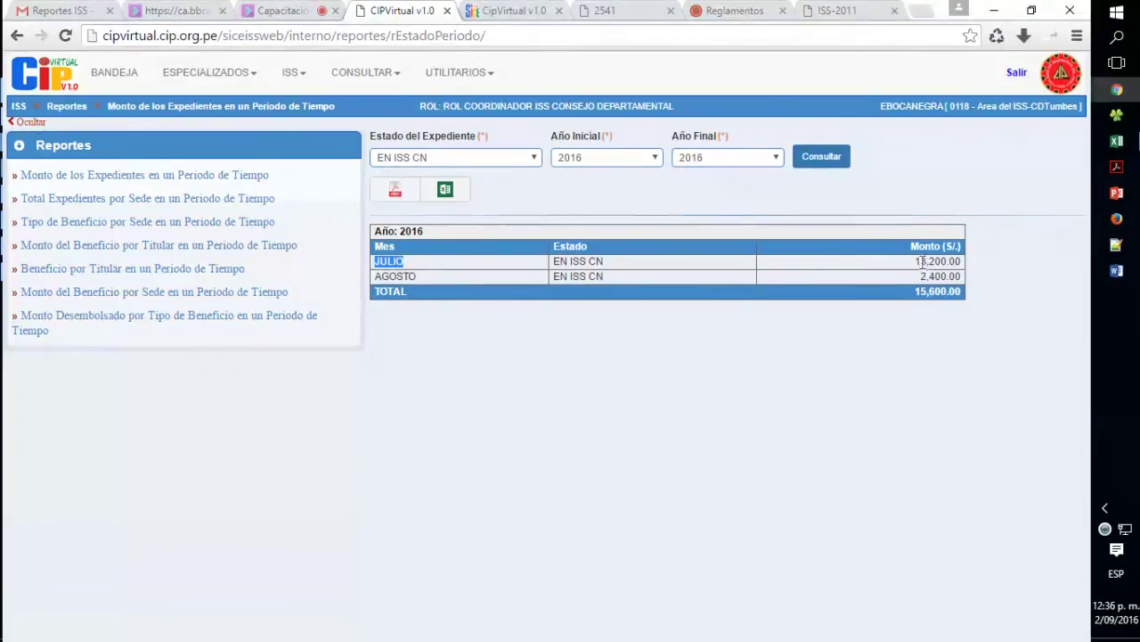
left_click_drag(915, 261, 957, 261)
double_click(403, 275)
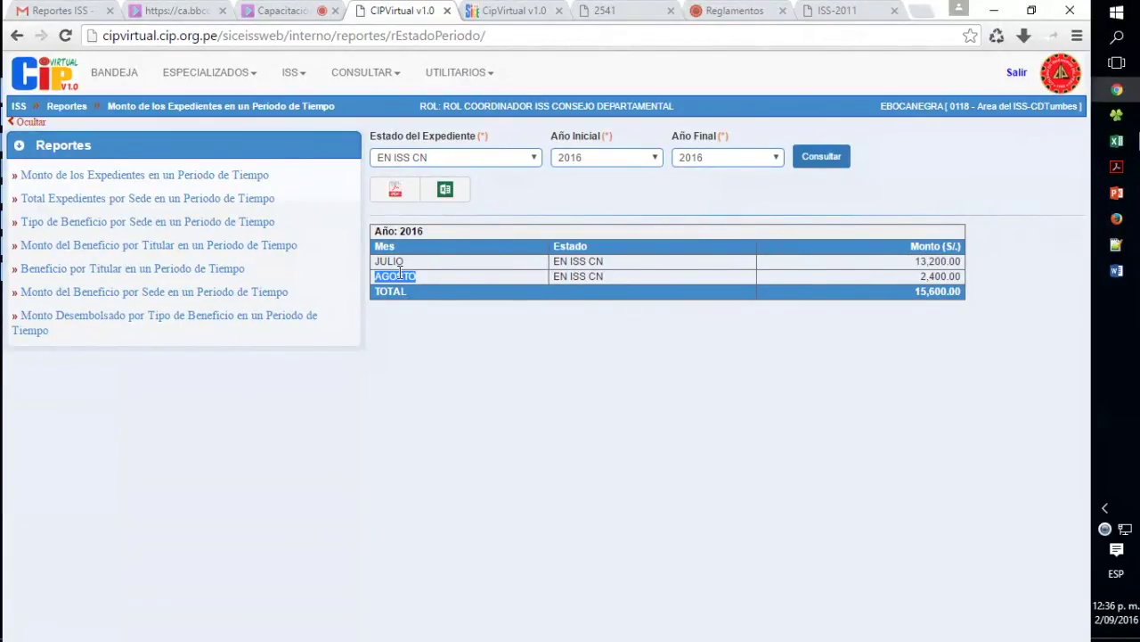
left_click_drag(919, 276, 956, 276)
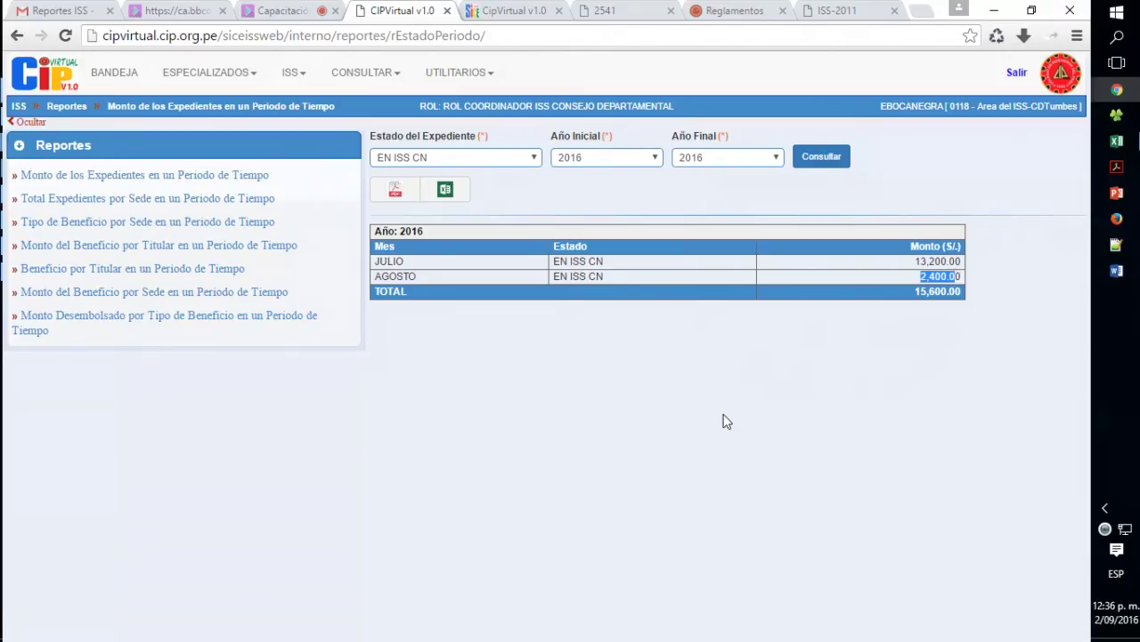
left_click(636, 264)
- Export the report as rExpPeriodoArea.pdf, view it from downloads, then close it
left_click(396, 198)
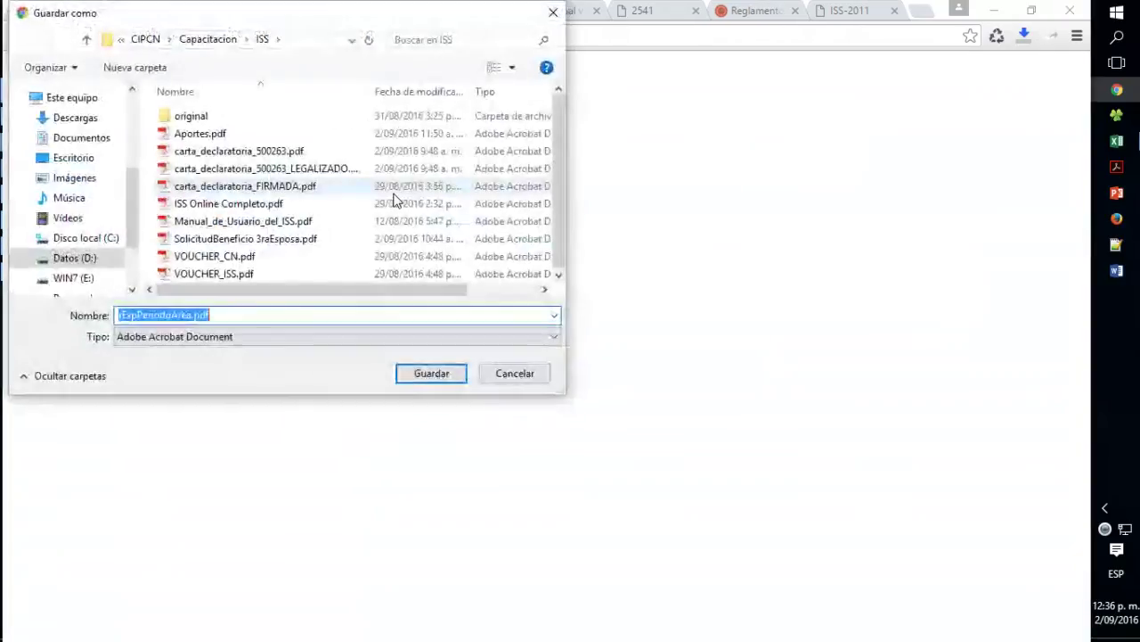
left_click(436, 373)
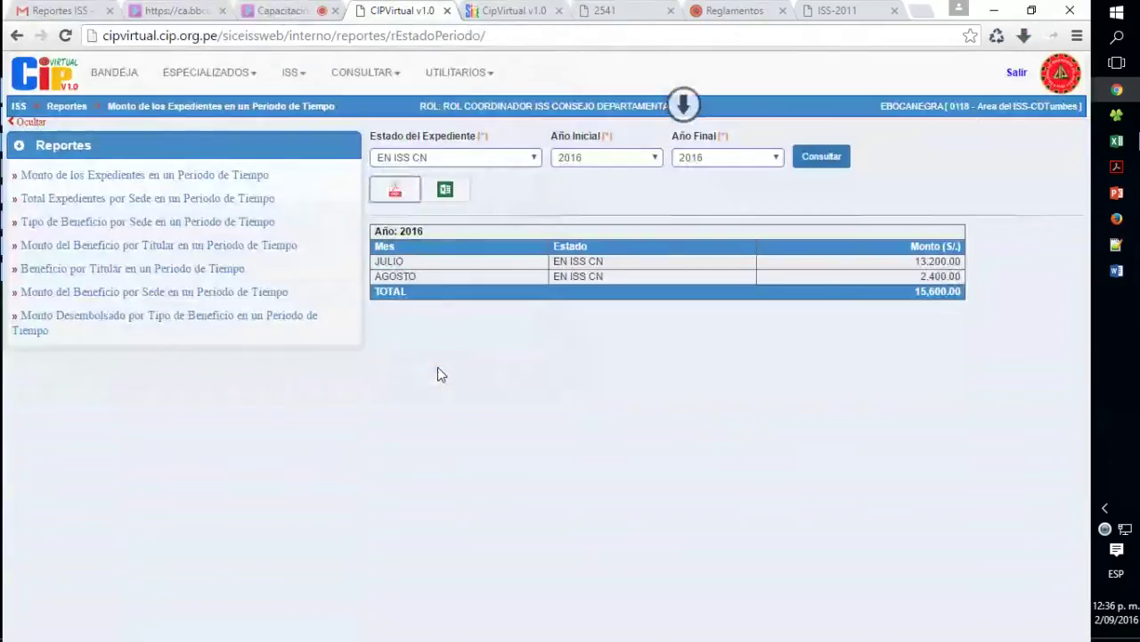
left_click(1025, 35)
left_click(789, 111)
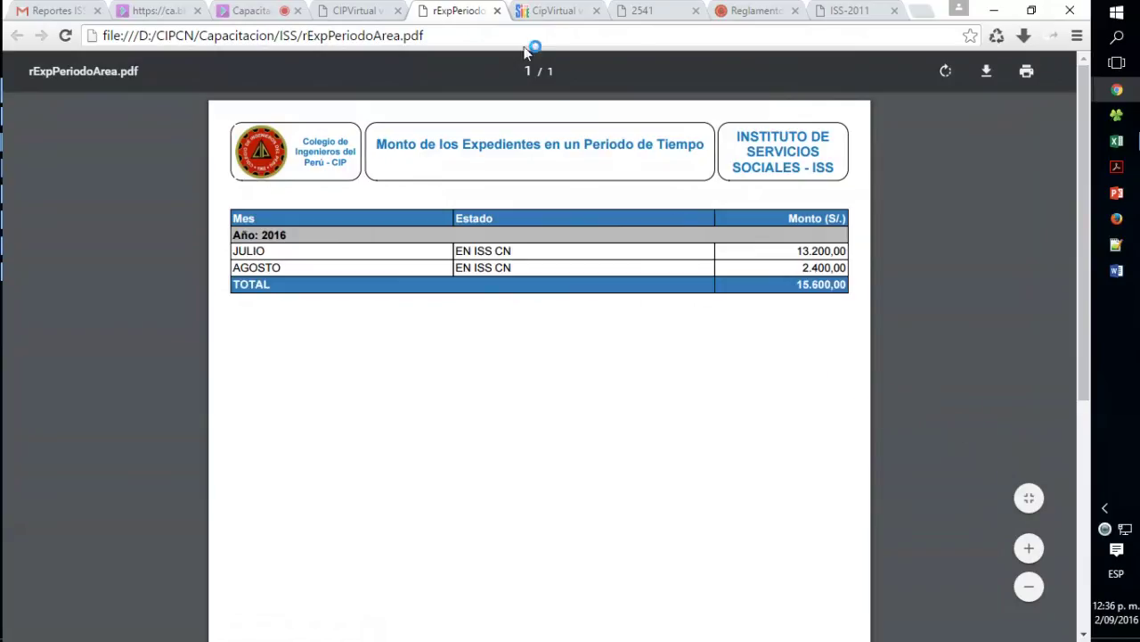
left_click(497, 11)
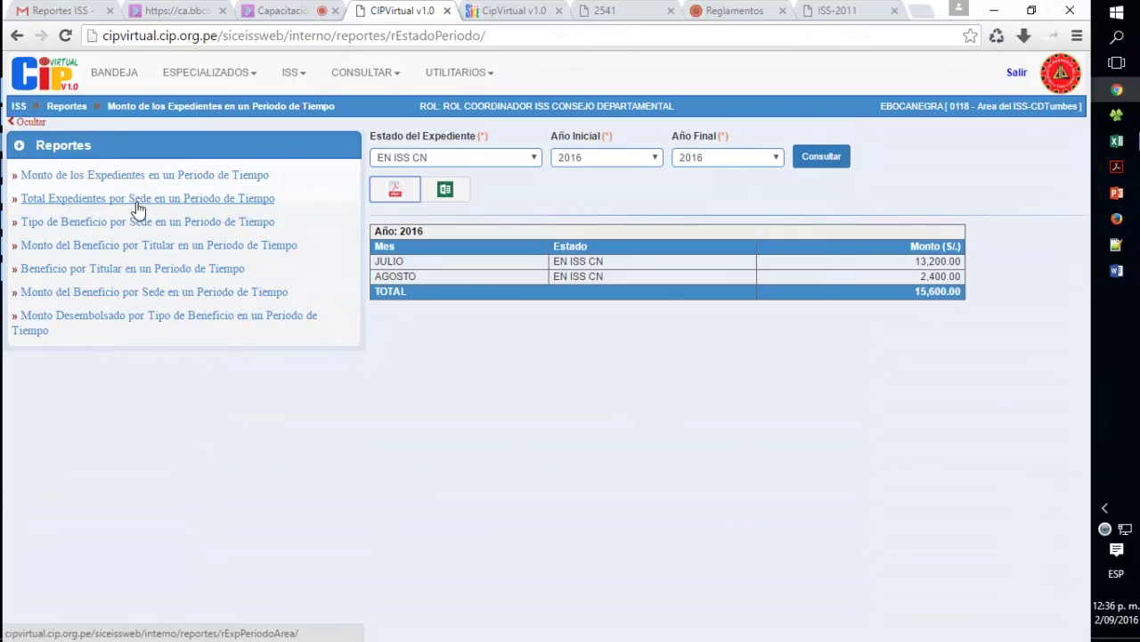
- Open Total Expedientes por Sede with all departmental councils included
left_click(138, 207)
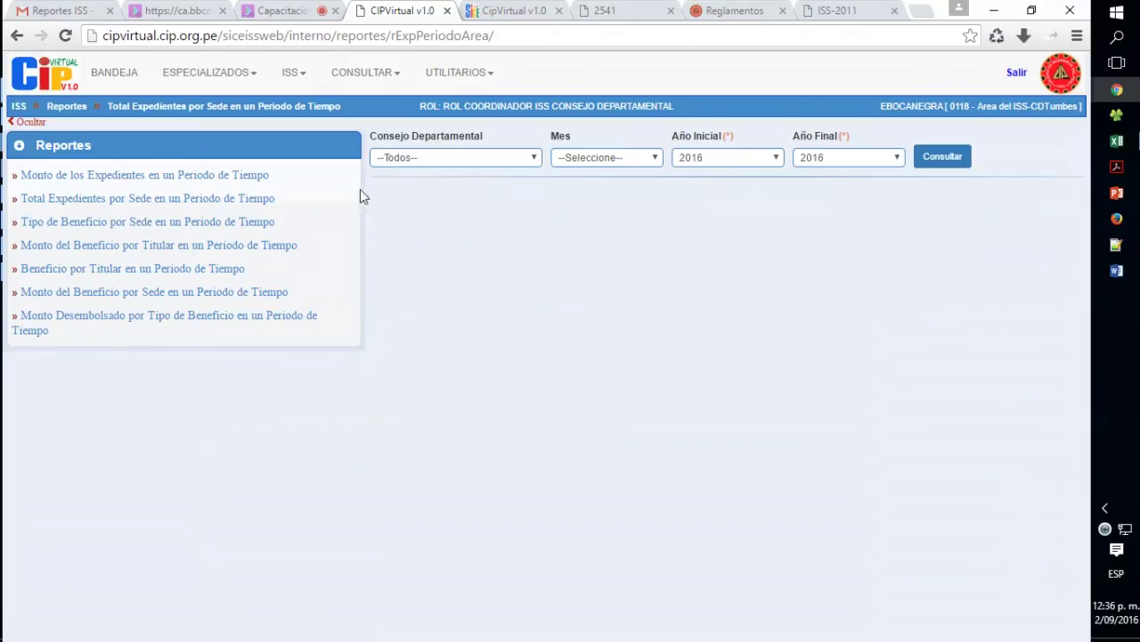
left_click(474, 161)
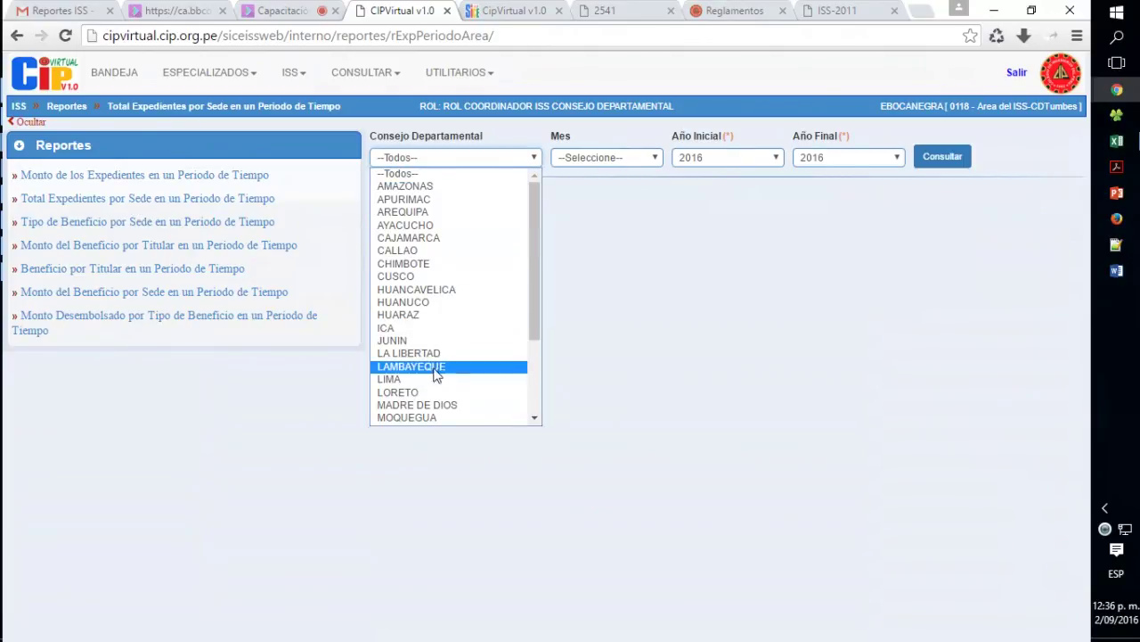
scroll(458, 318, "down", 3)
scroll(460, 326, "up", 3)
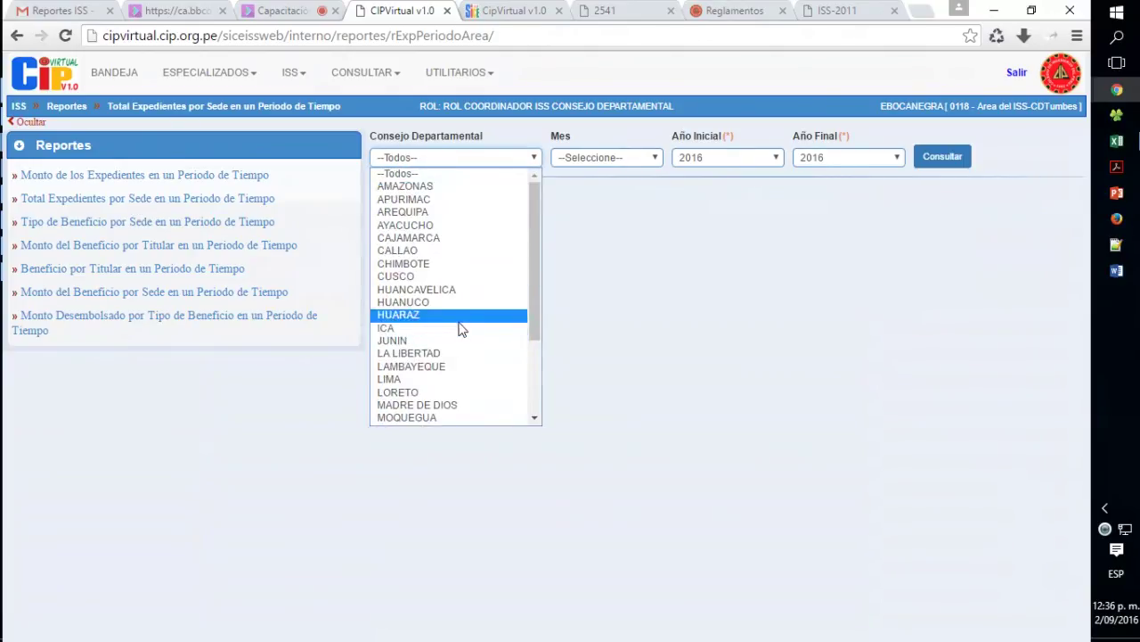
left_click(472, 172)
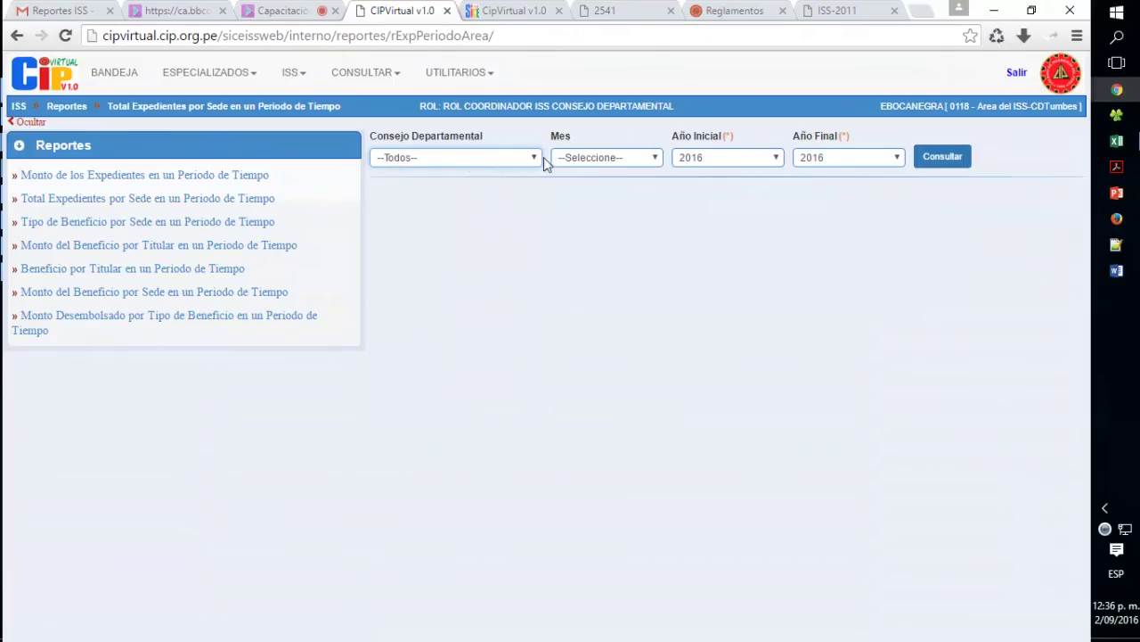
- Query July from 2015, then move on to the Tipo de Beneficio por Sede report
left_click(629, 161)
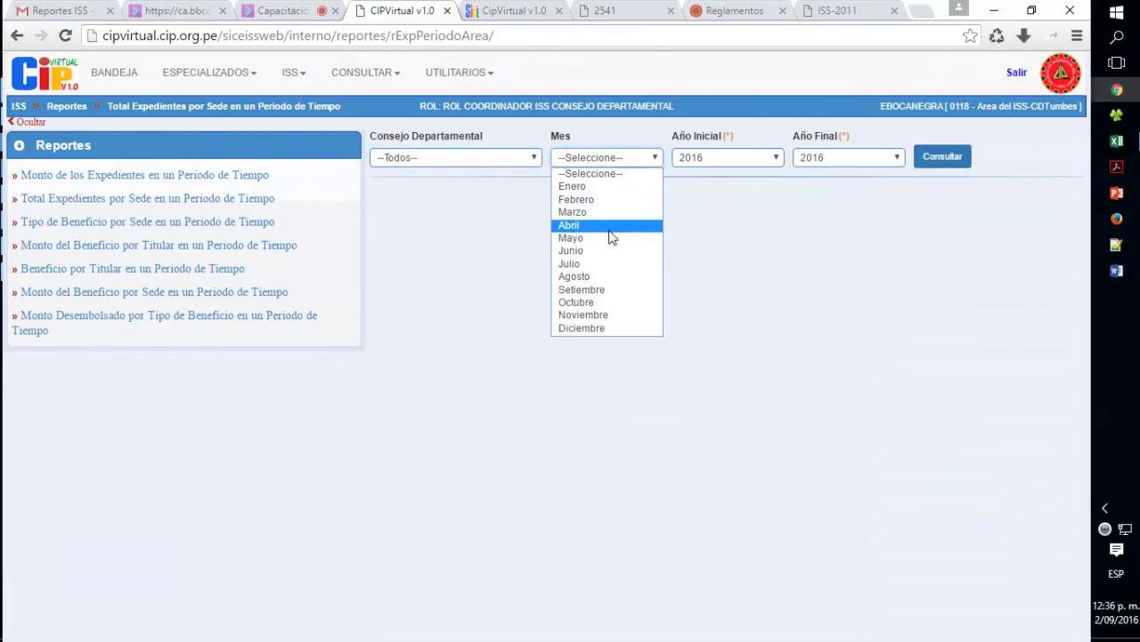
left_click(607, 263)
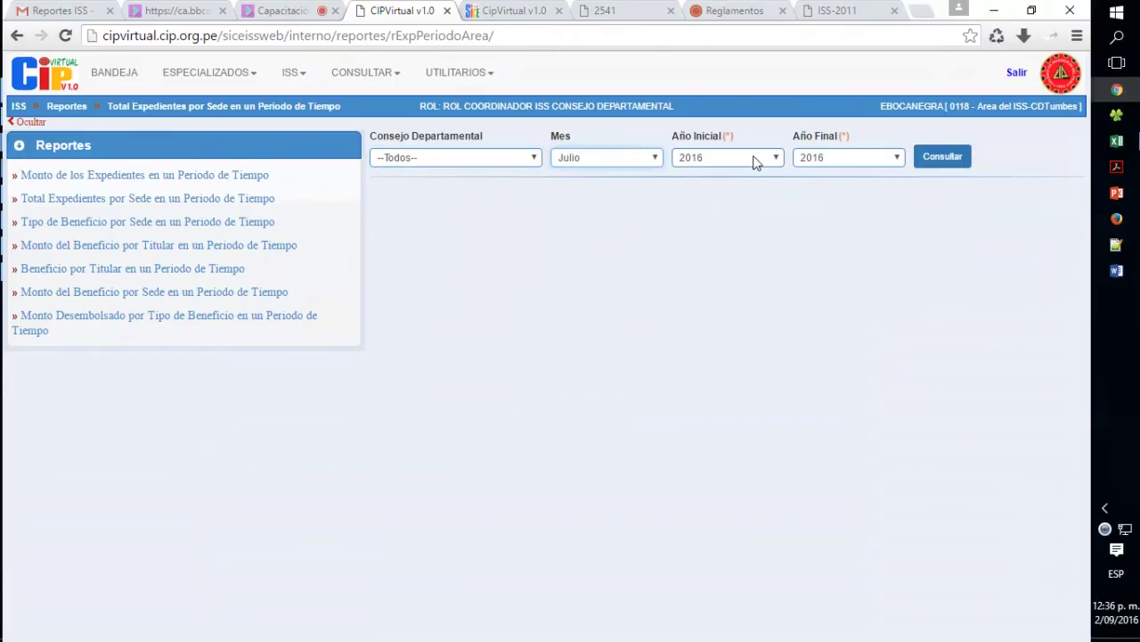
left_click(753, 160)
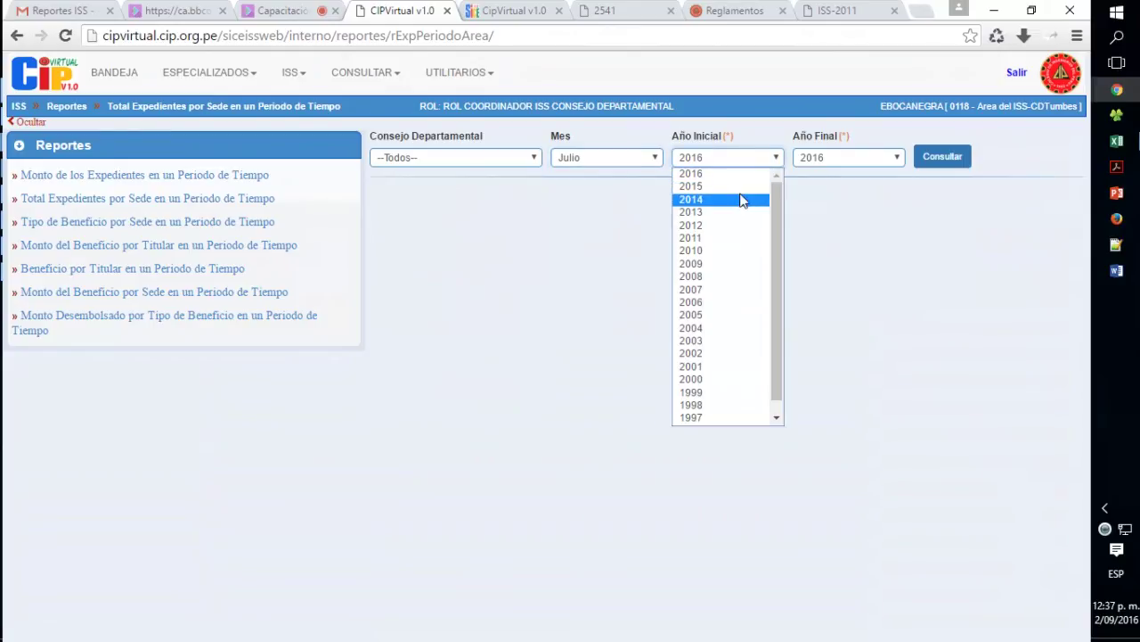
left_click(745, 194)
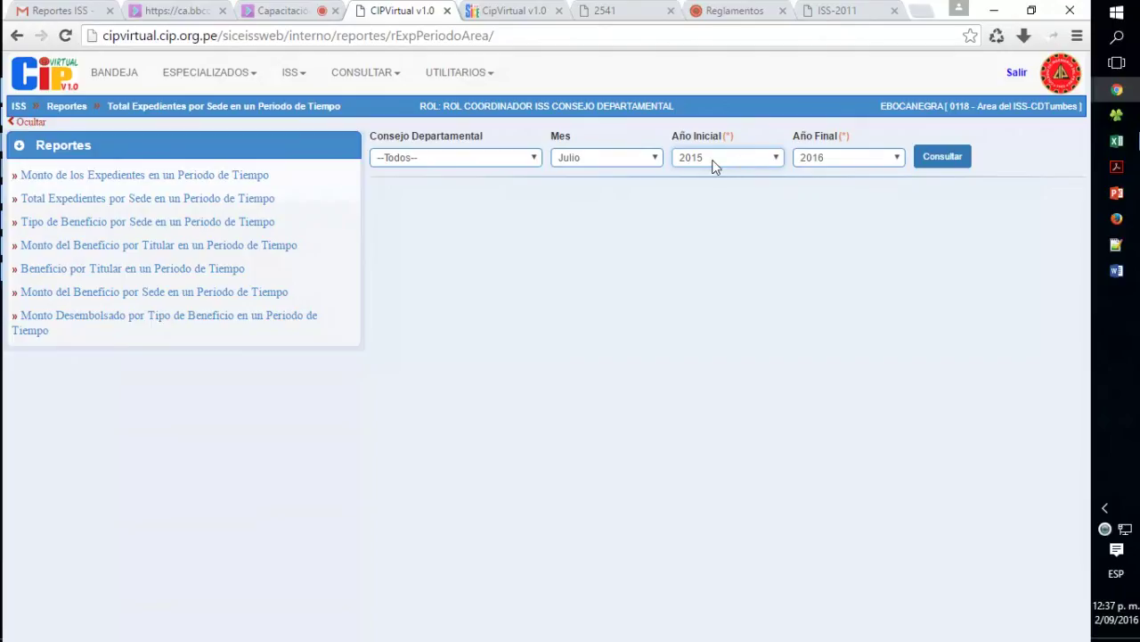
left_click(943, 167)
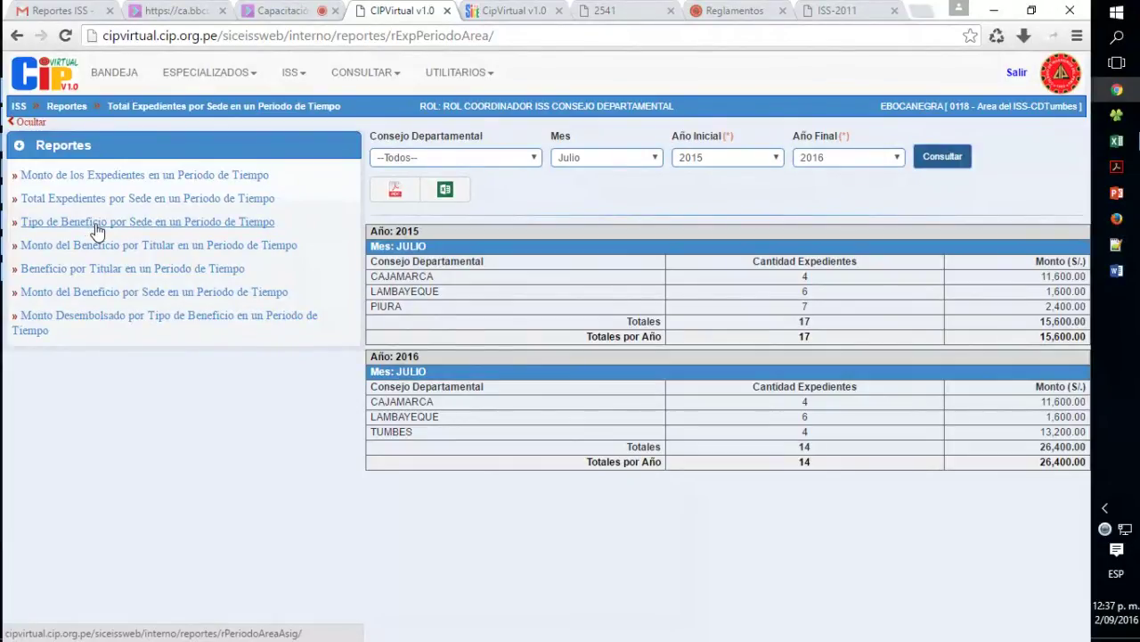
left_click(97, 230)
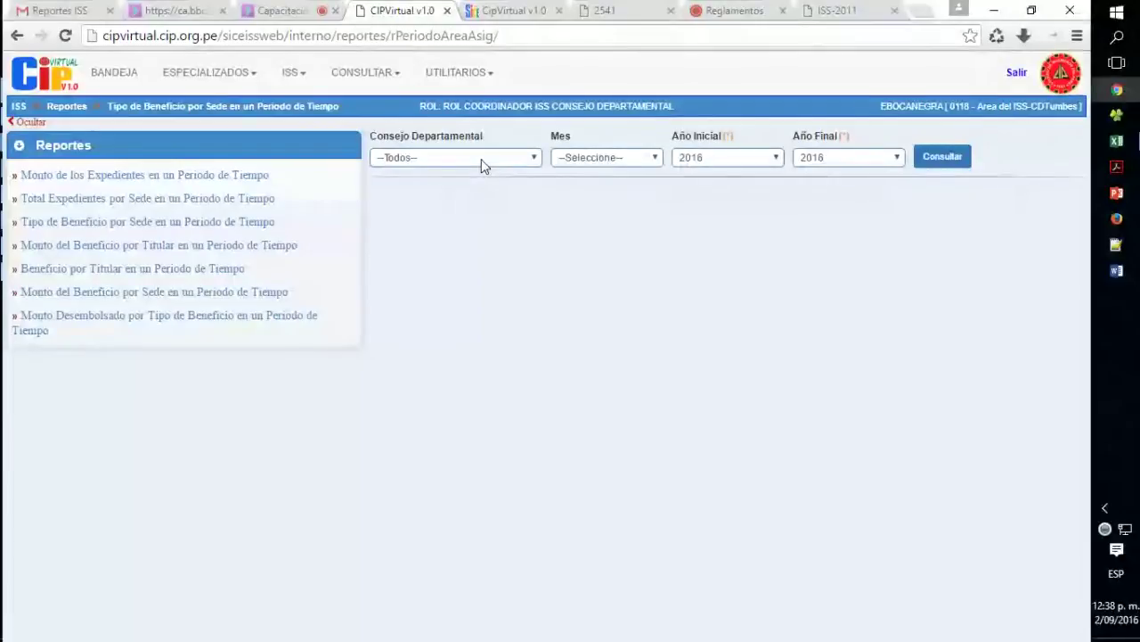
left_click(447, 158)
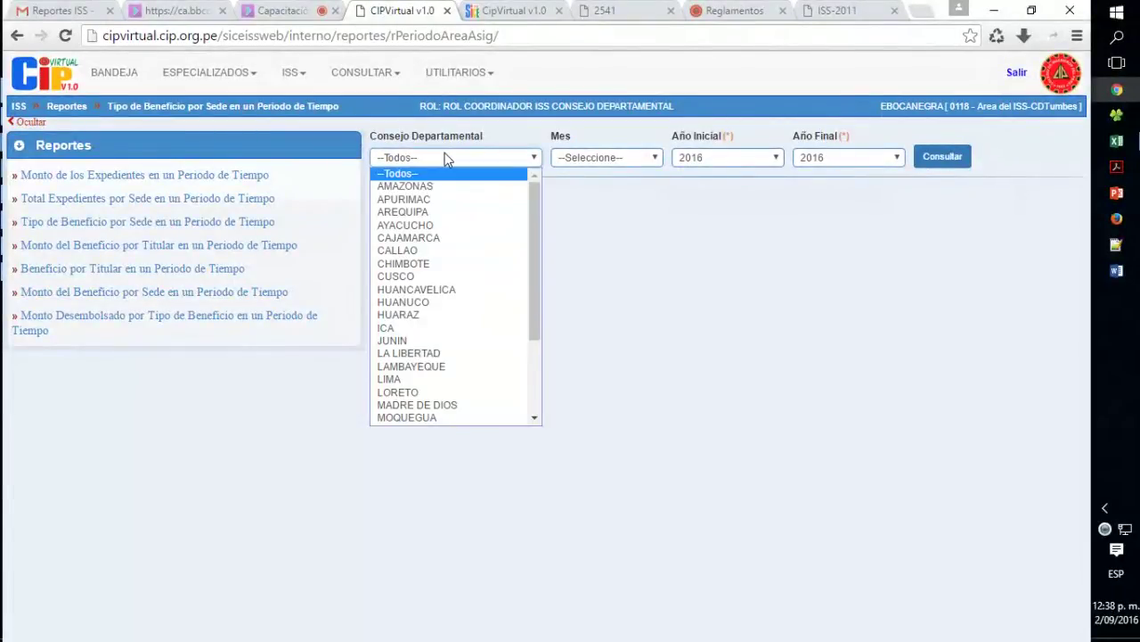
left_click(446, 158)
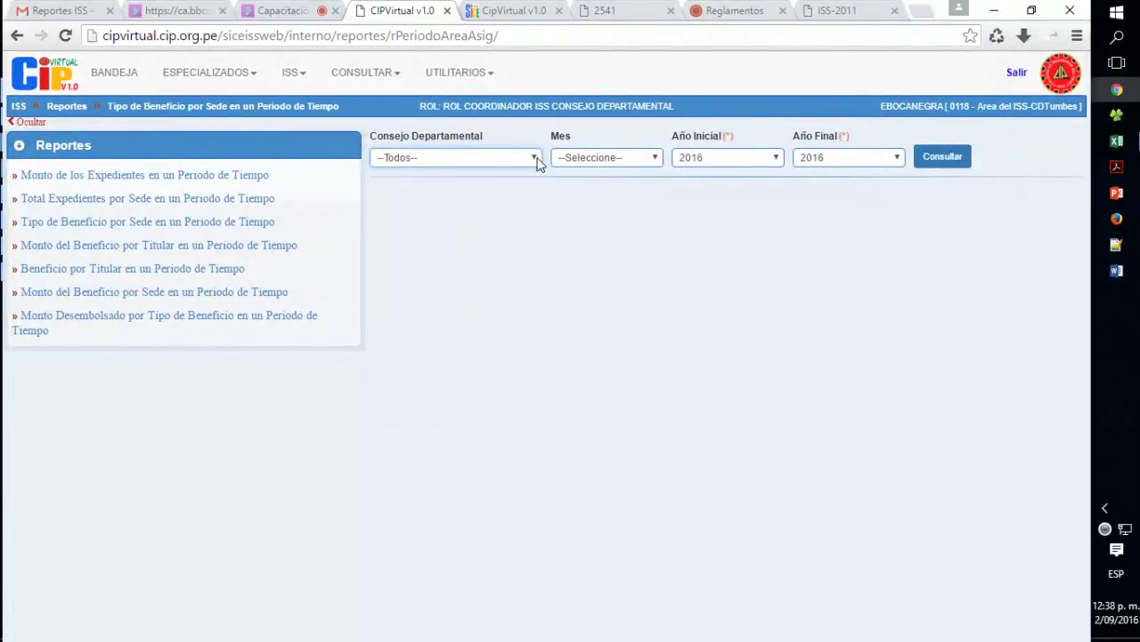
left_click(572, 158)
left_click(603, 266)
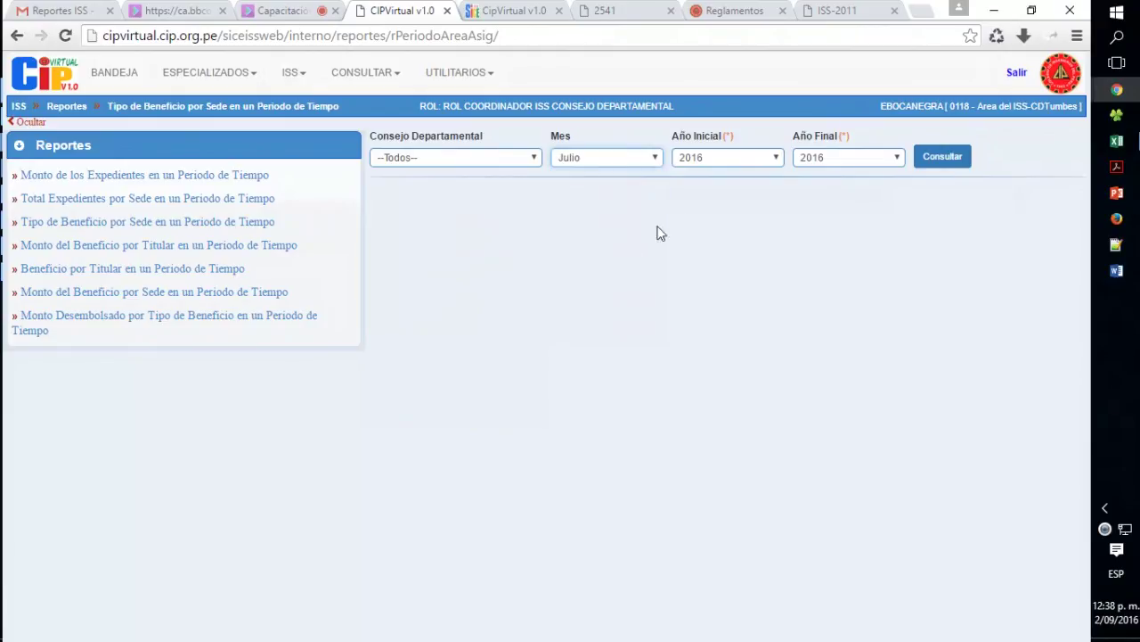
left_click(736, 160)
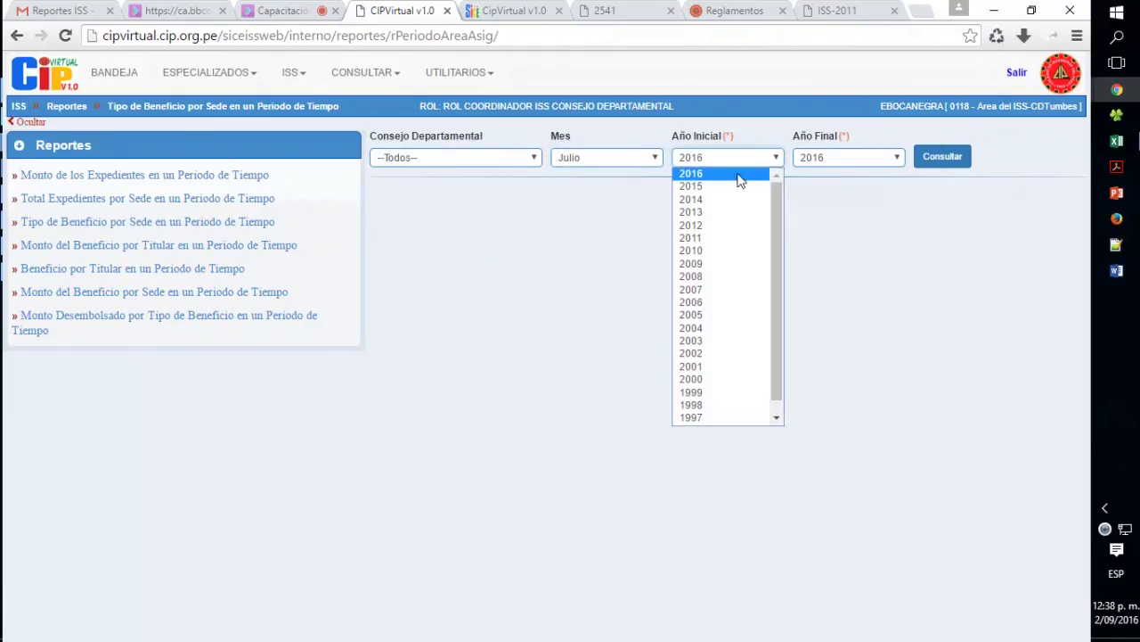
left_click(753, 186)
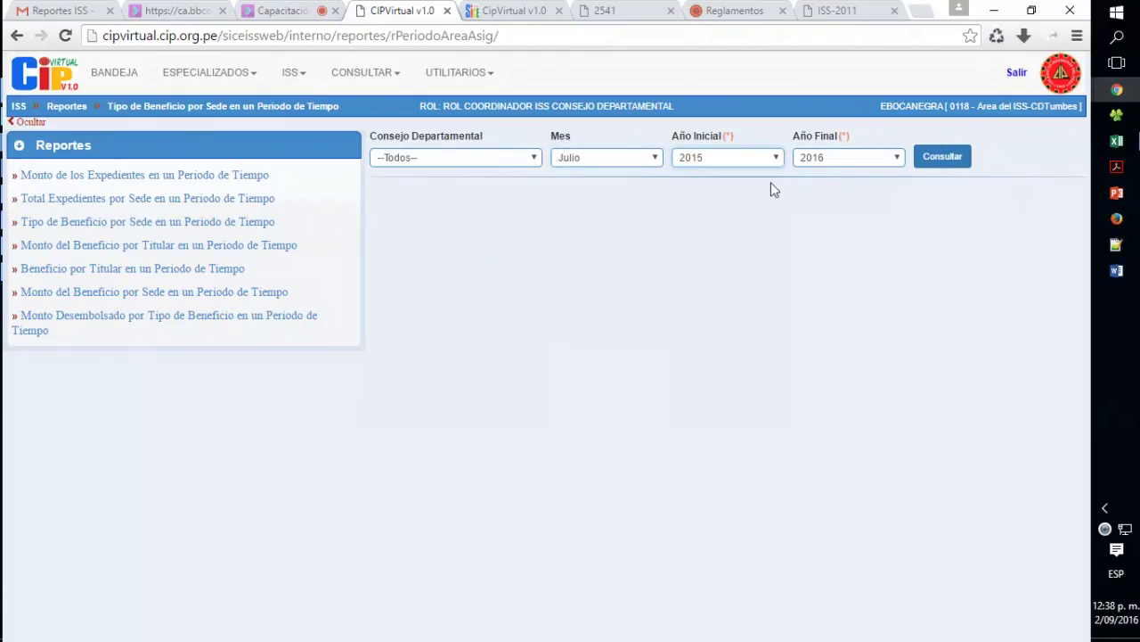
left_click(938, 169)
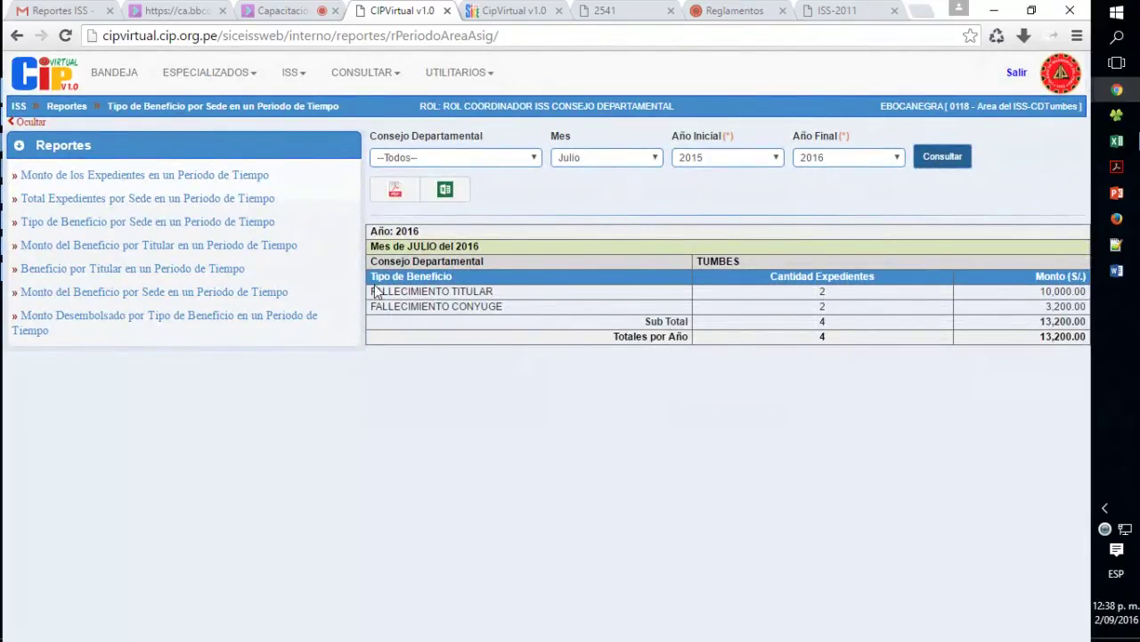
left_click_drag(389, 259, 499, 234)
left_click(509, 244)
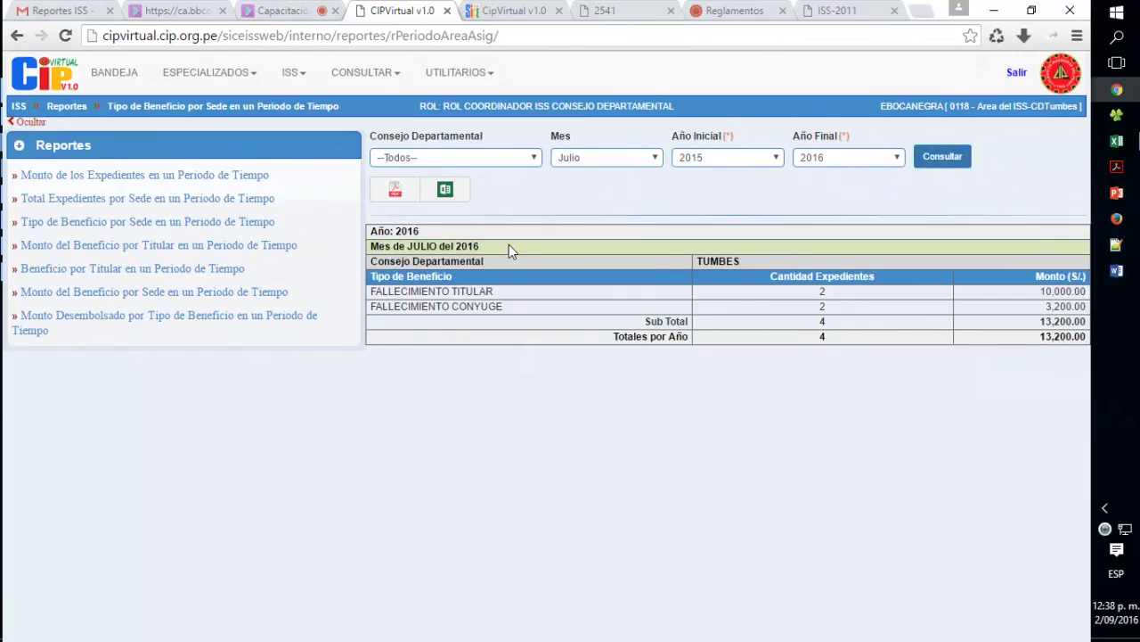
left_click_drag(425, 303, 498, 307)
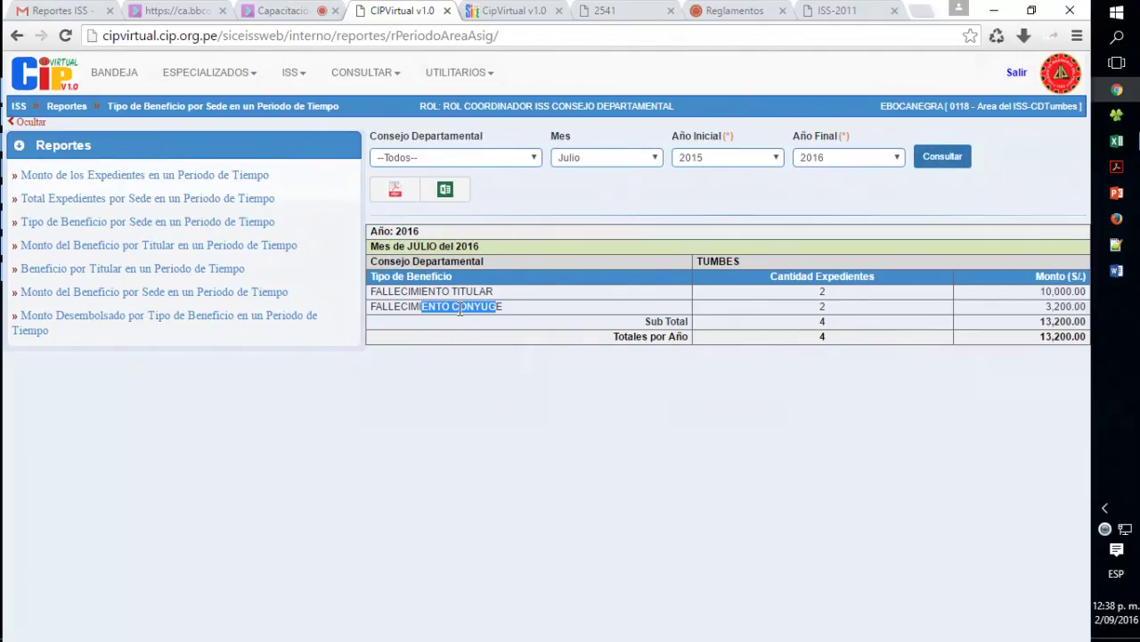
double_click(821, 305)
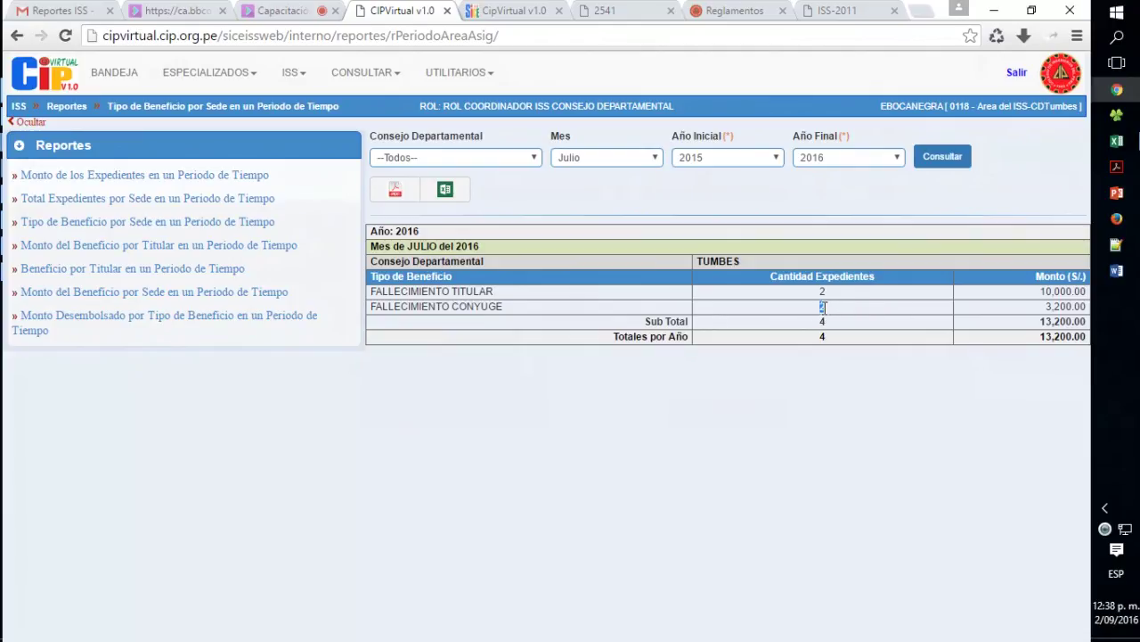
left_click(1051, 310)
left_click_drag(1046, 308, 1088, 310)
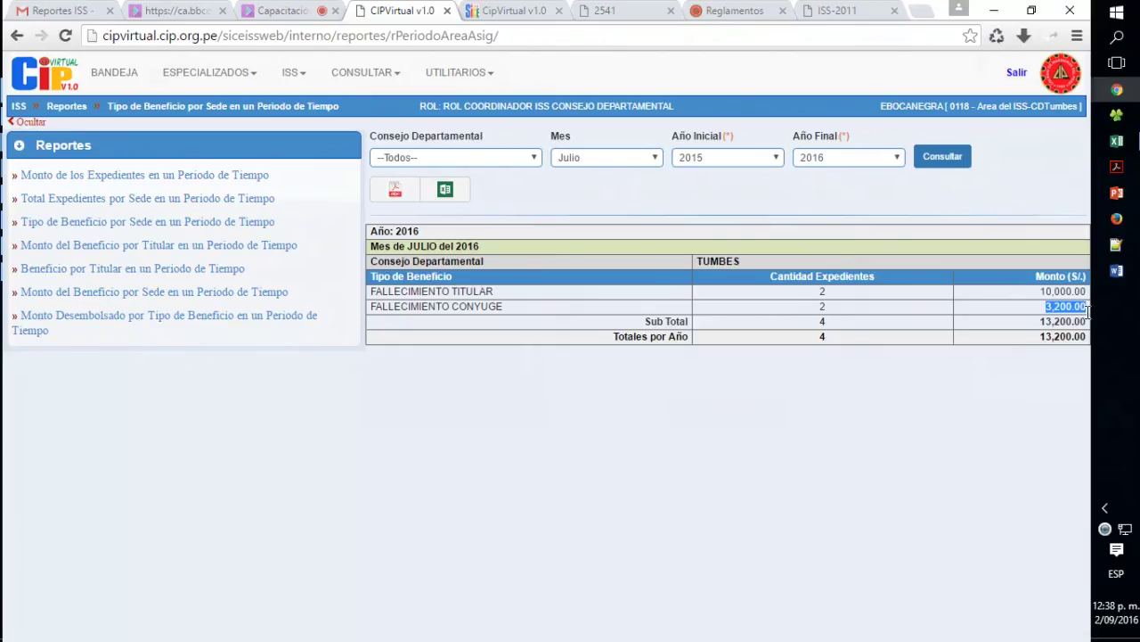
double_click(821, 292)
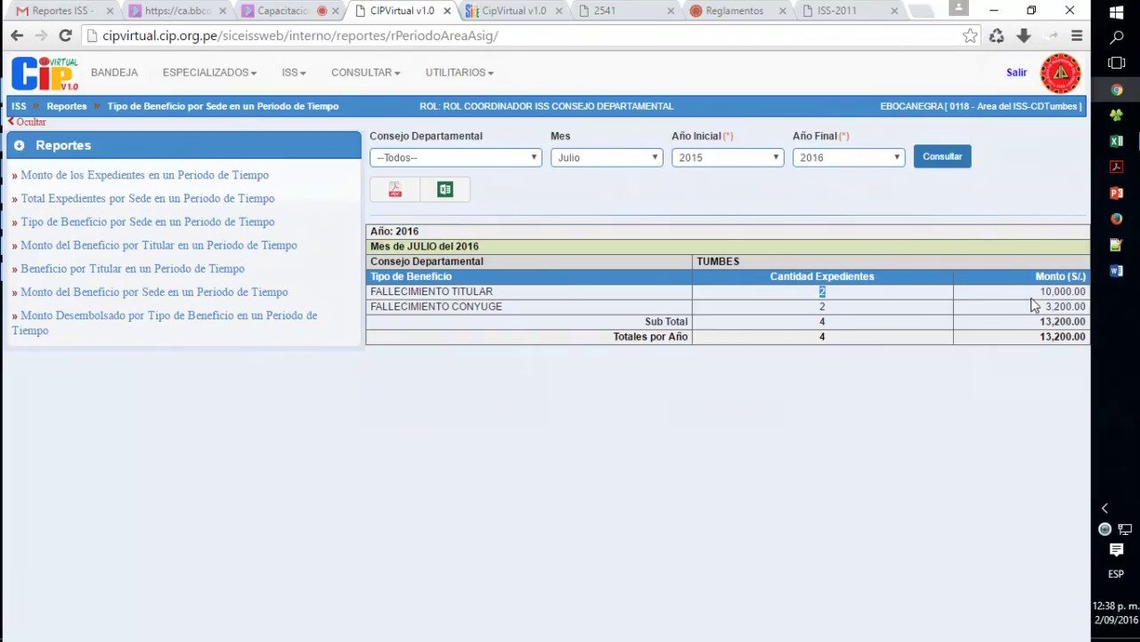
left_click_drag(1038, 291, 1085, 292)
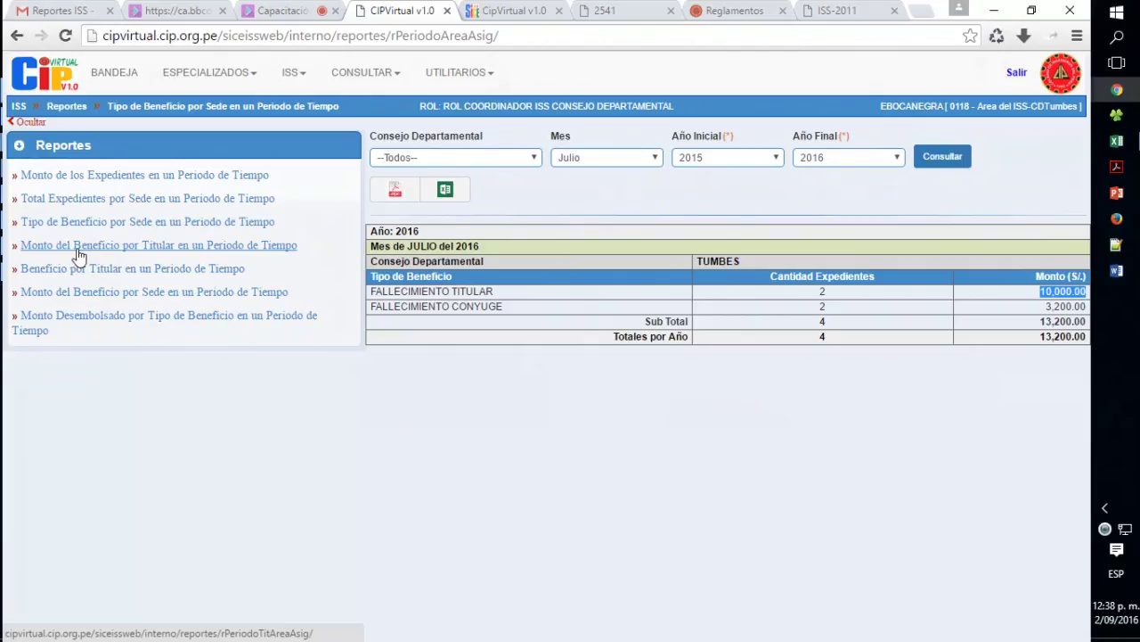
- Open Monto del Beneficio por Titular keeping all sedes and year 2016
left_click(78, 256)
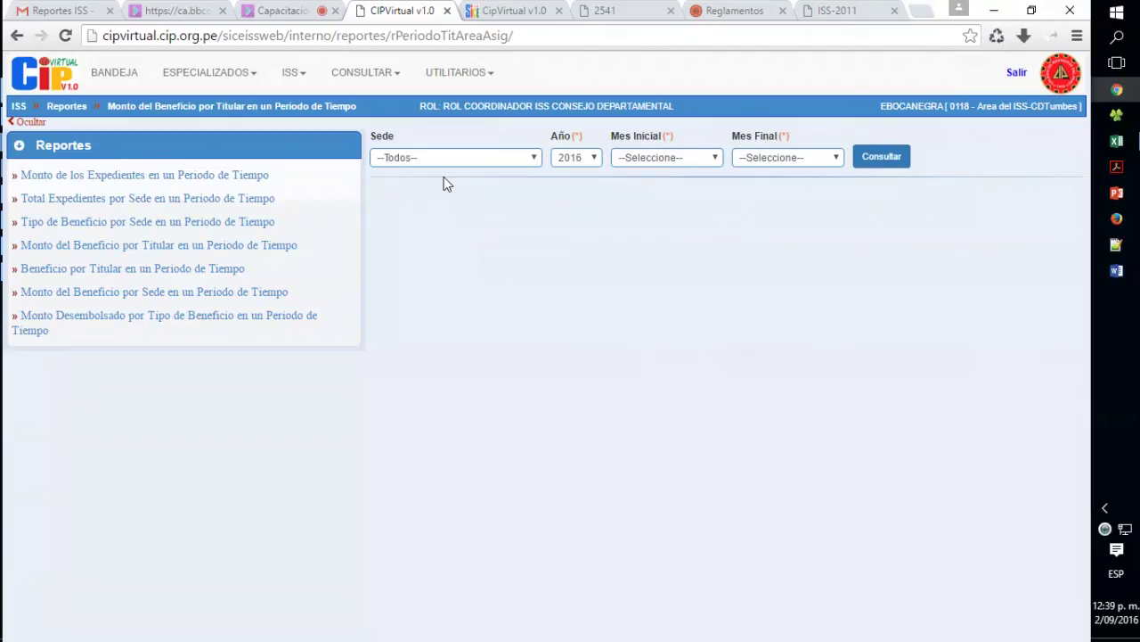
left_click(495, 160)
left_click(522, 167)
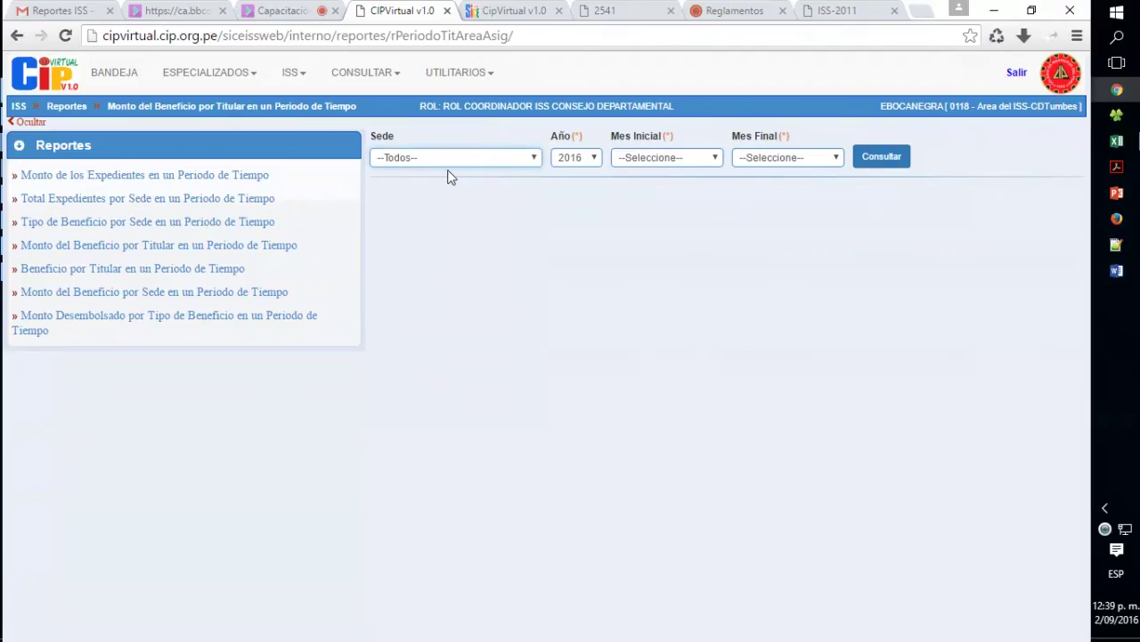
left_click(578, 158)
left_click(581, 173)
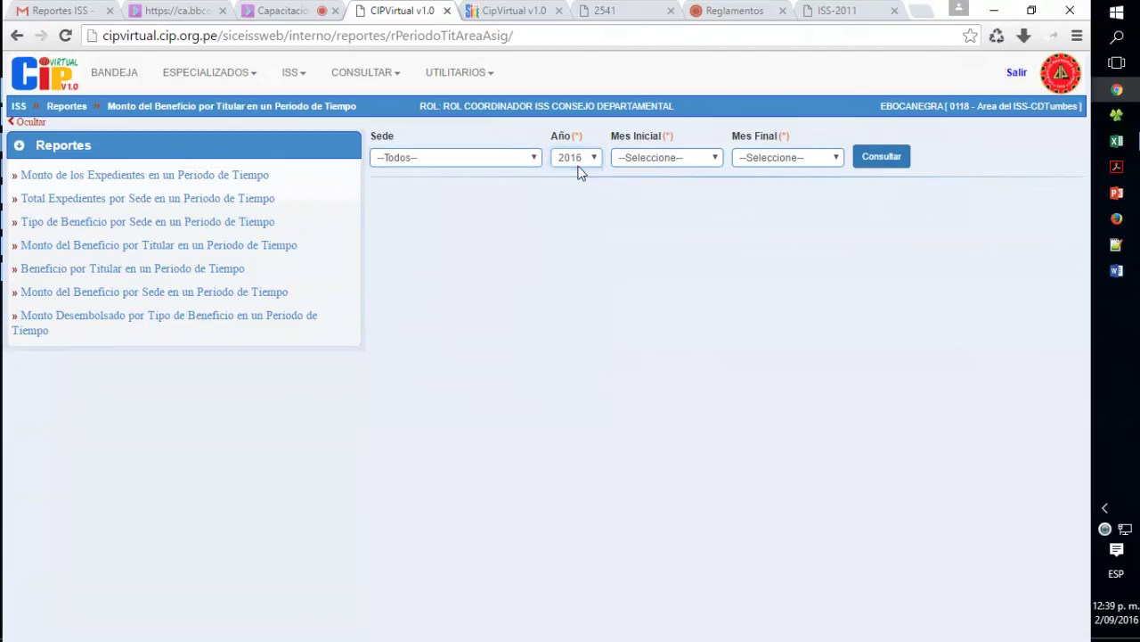
- Query Enero to Diciembre, then highlight a beneficiary name and the 5,000.00 amount
left_click(662, 160)
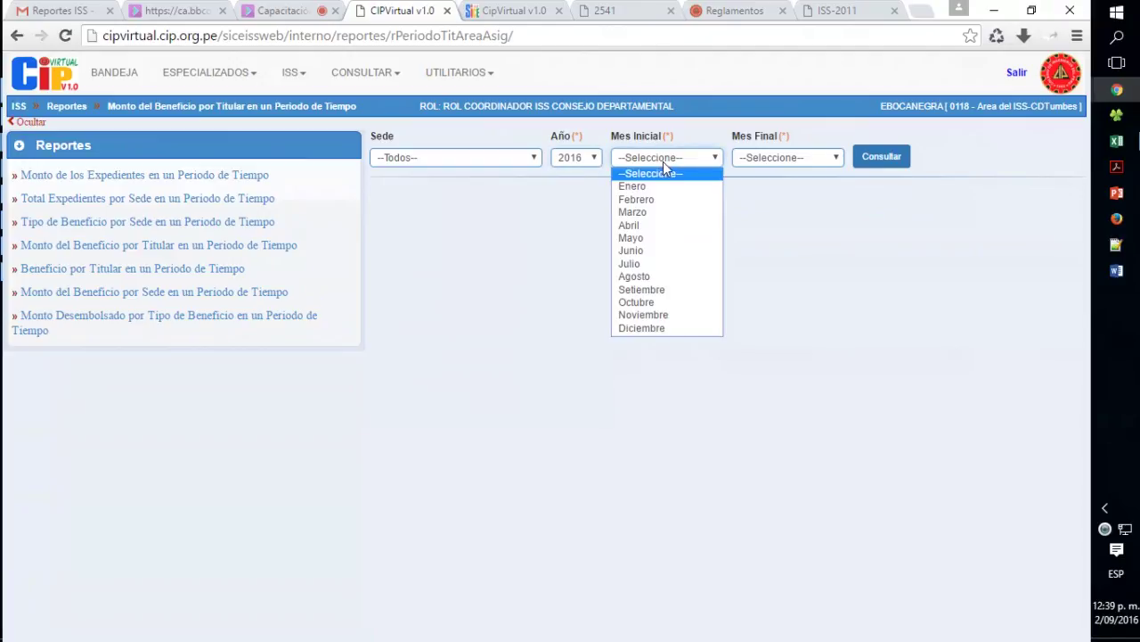
left_click(657, 186)
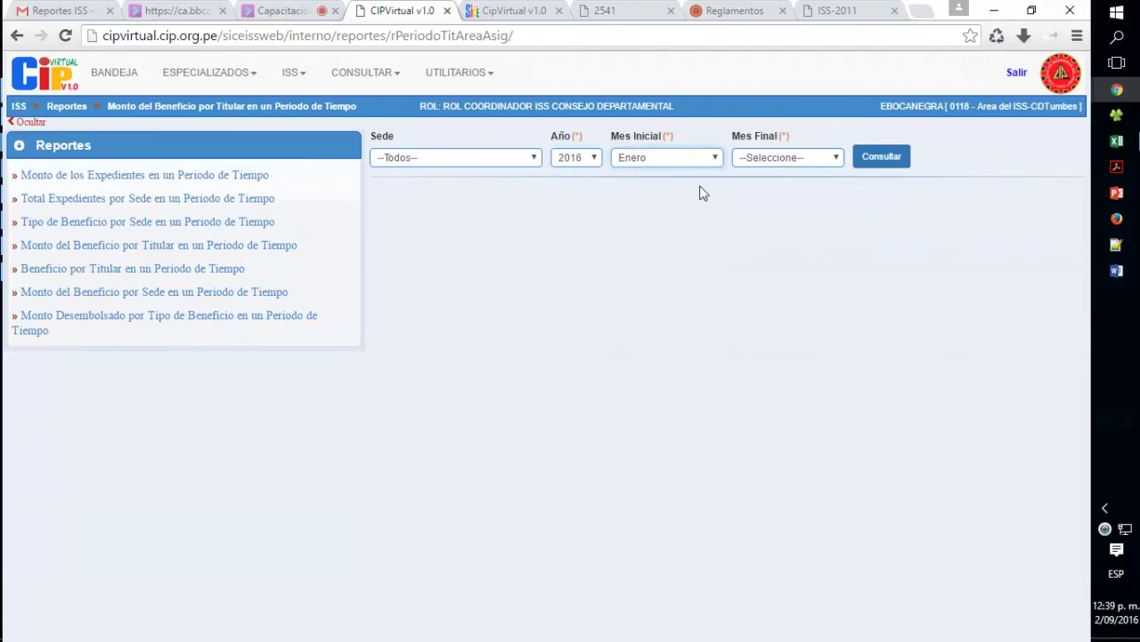
left_click(766, 161)
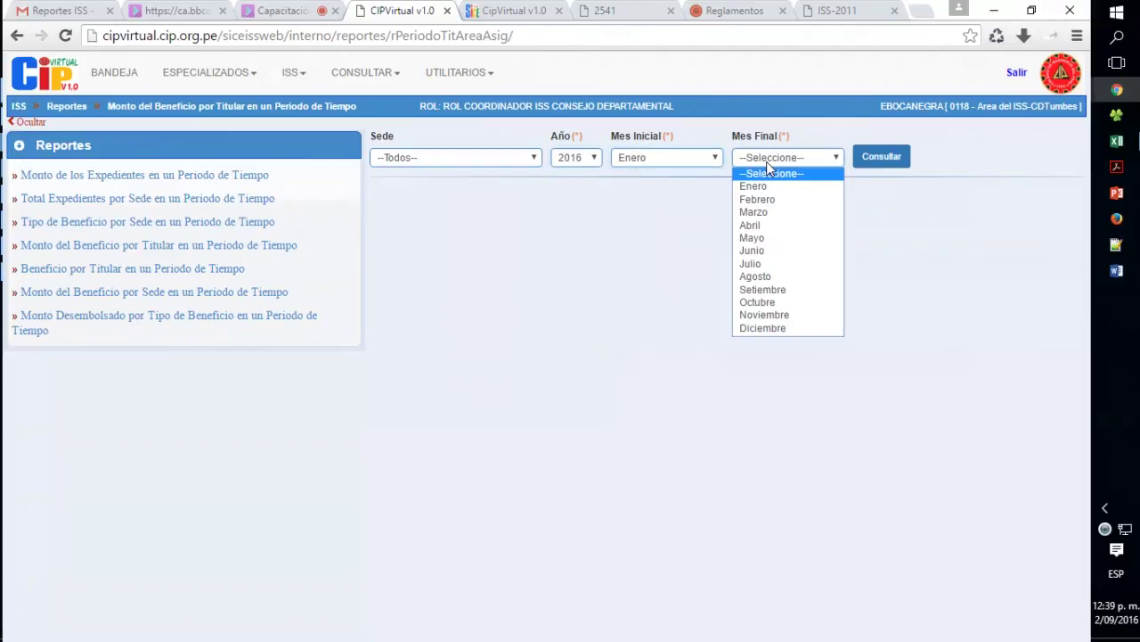
left_click(767, 328)
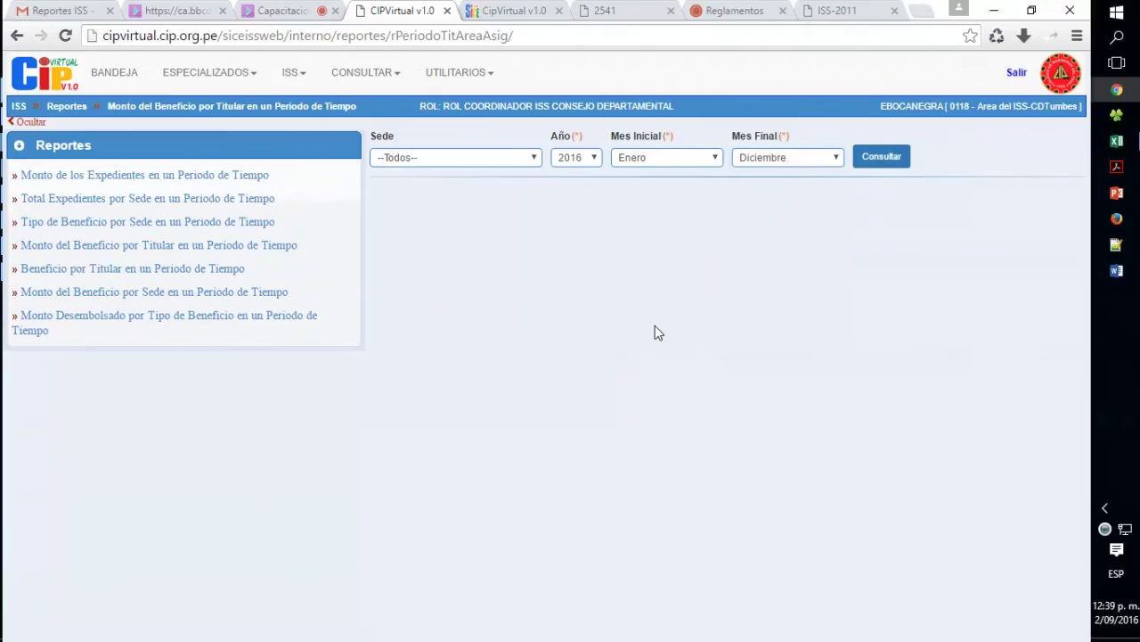
left_click(867, 163)
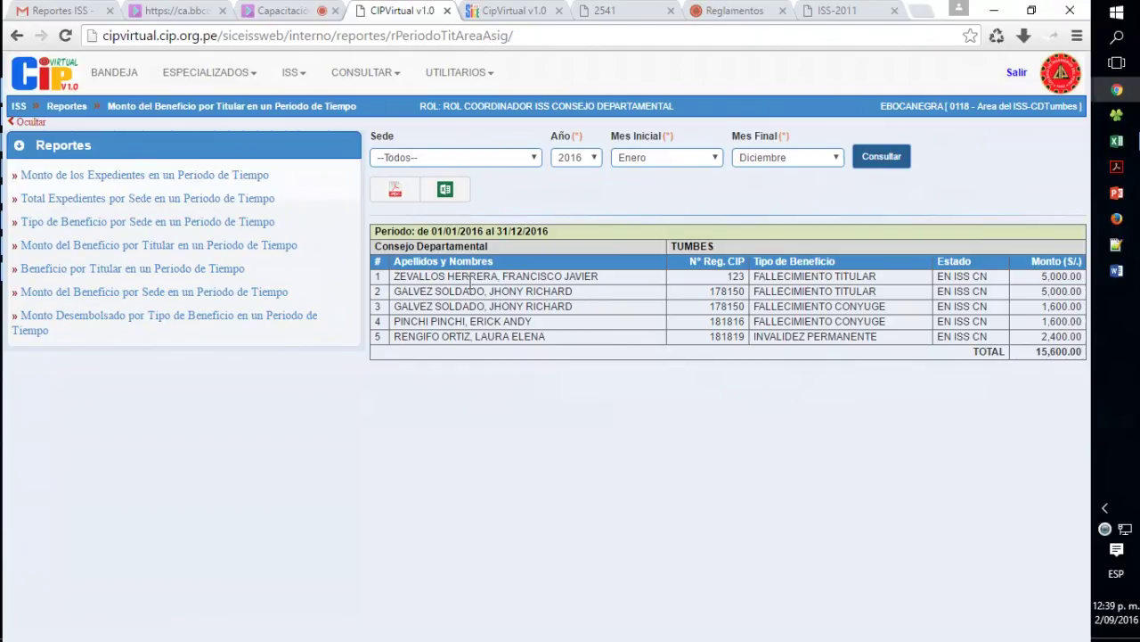
left_click_drag(392, 282, 604, 278)
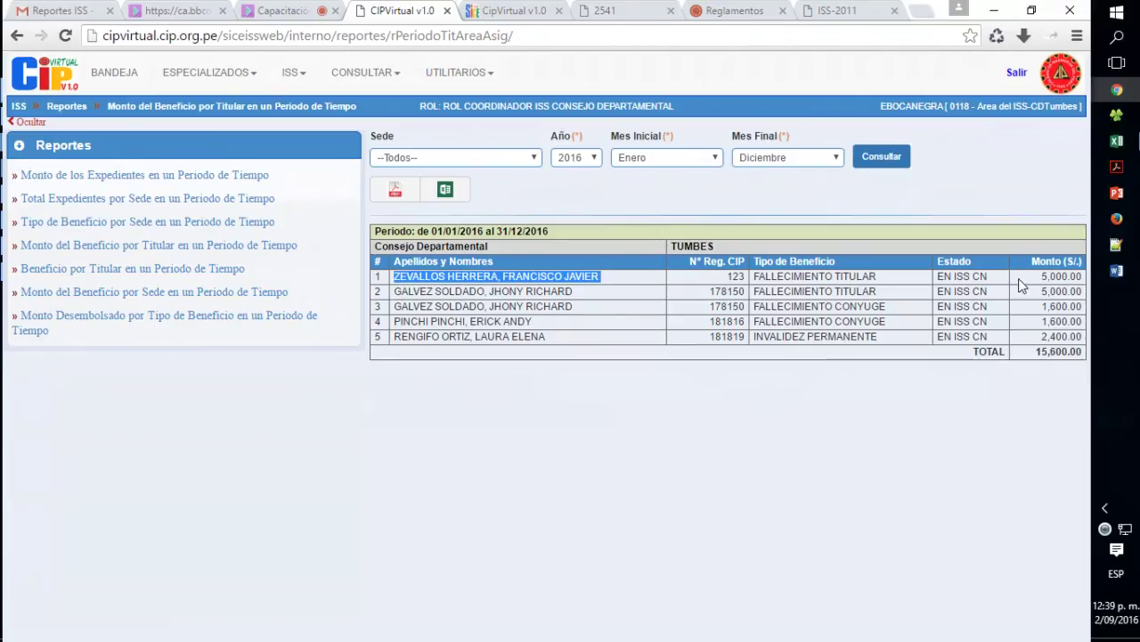
left_click_drag(1033, 278, 1080, 294)
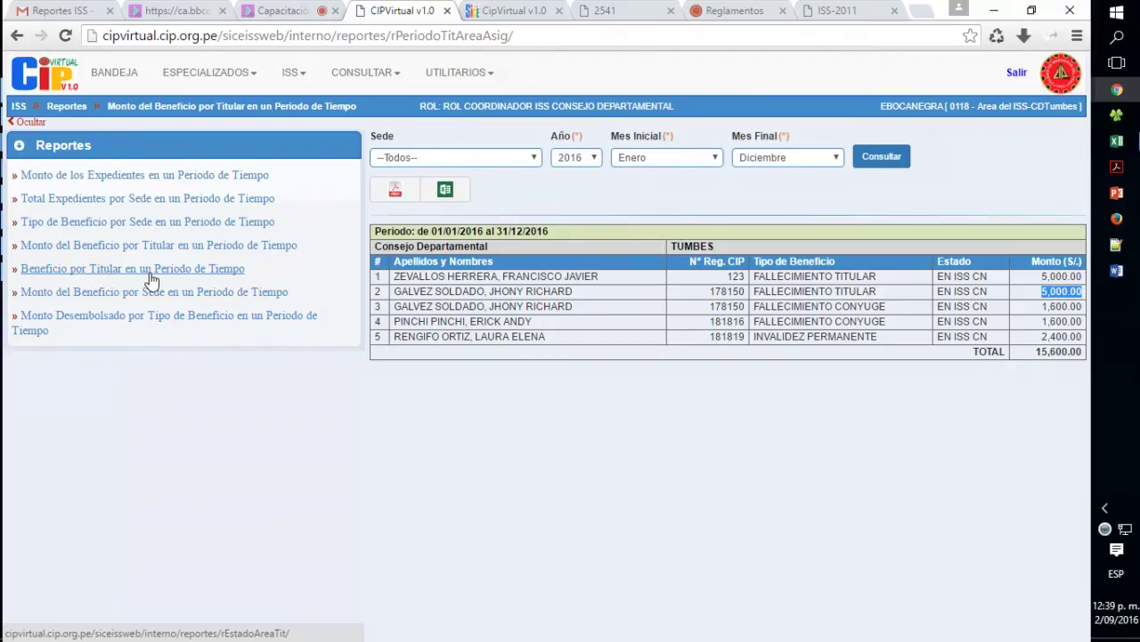
- Open Beneficio por Titular and enter the member's CIP registration number
left_click(149, 268)
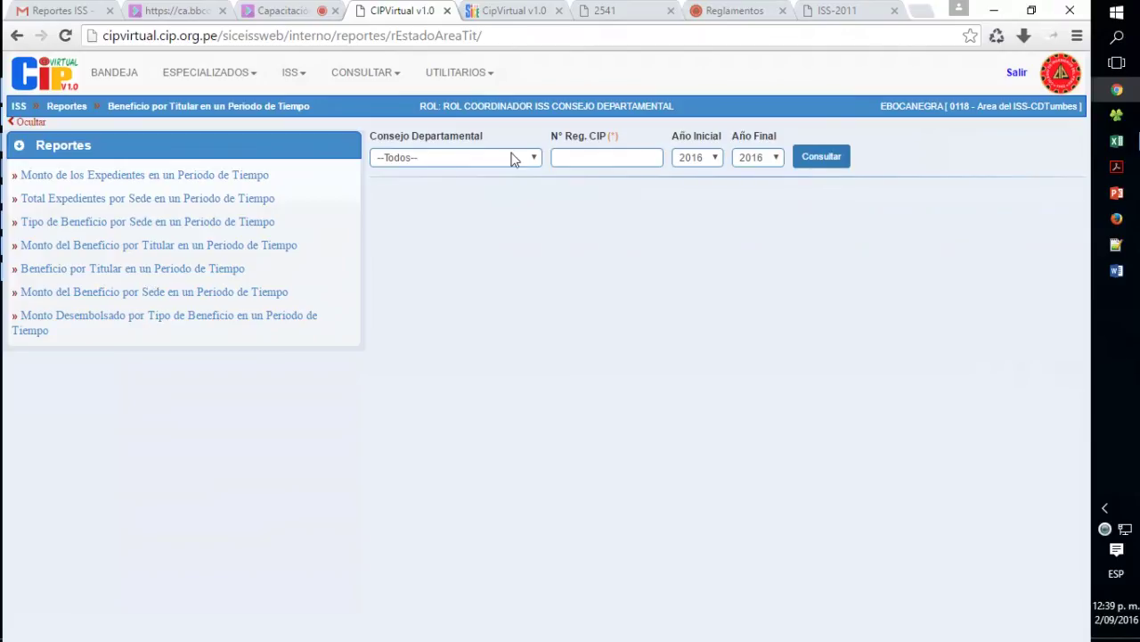
left_click(590, 158)
type("123")
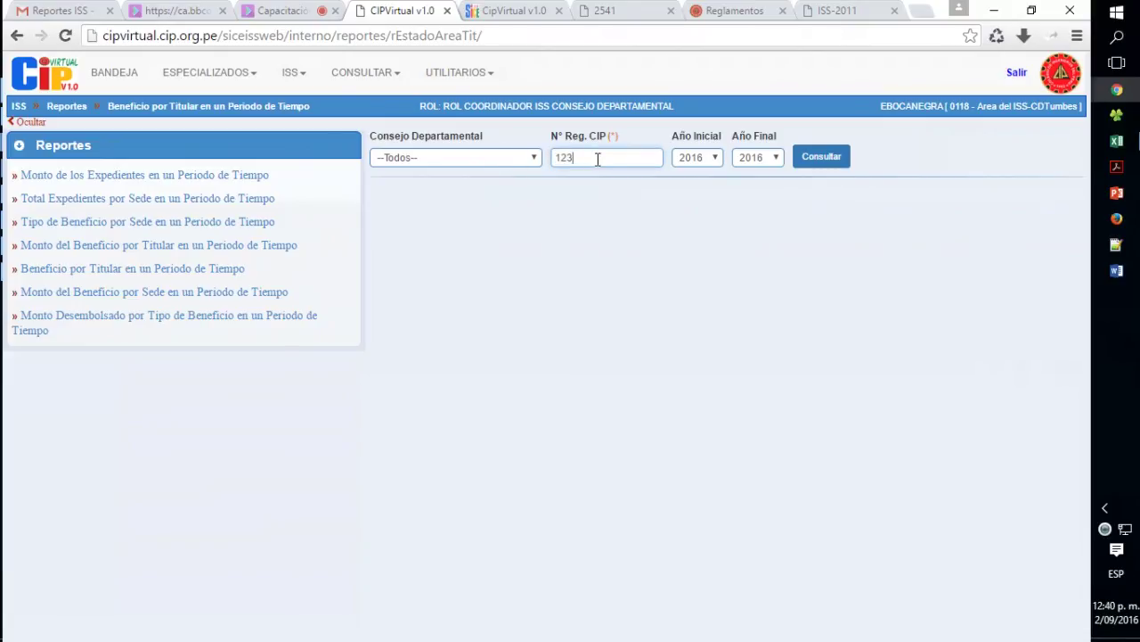
- Query years 1996 to 2016 and highlight the FALLECIMIENTO TITULAR 5,000.00 result
left_click(690, 159)
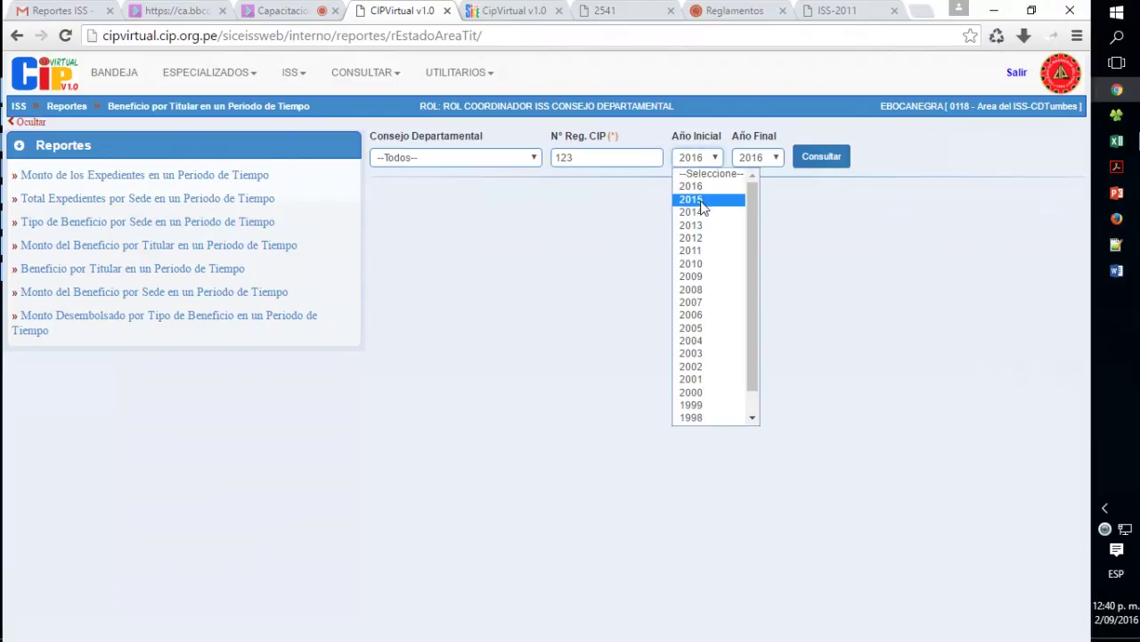
scroll(701, 203, "down", 1)
left_click(701, 203)
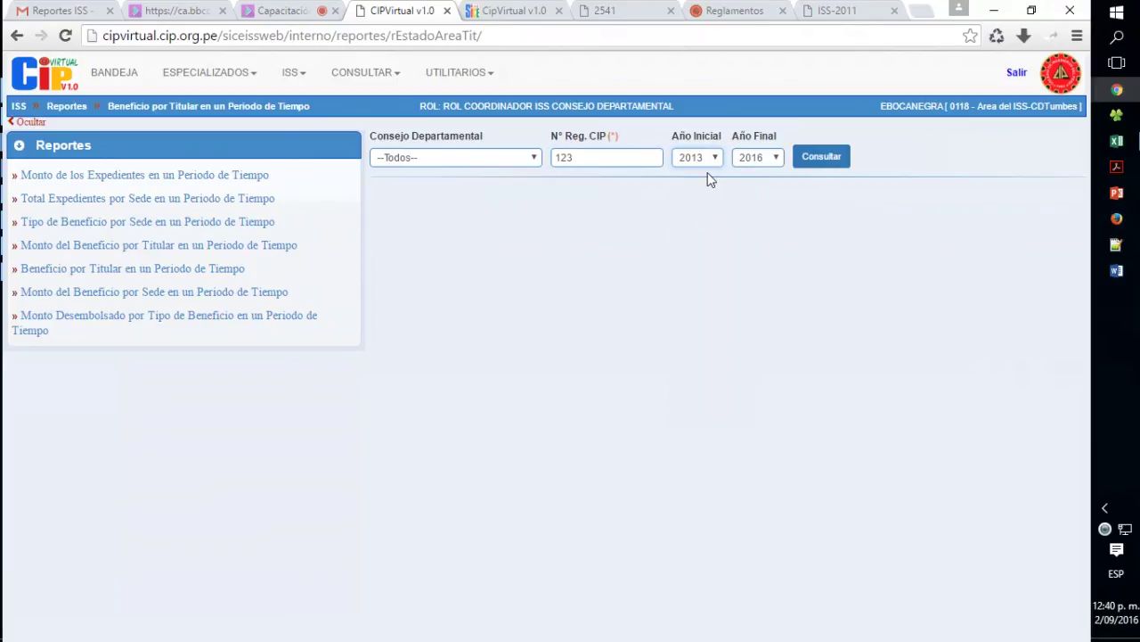
type("1996")
left_click(940, 176)
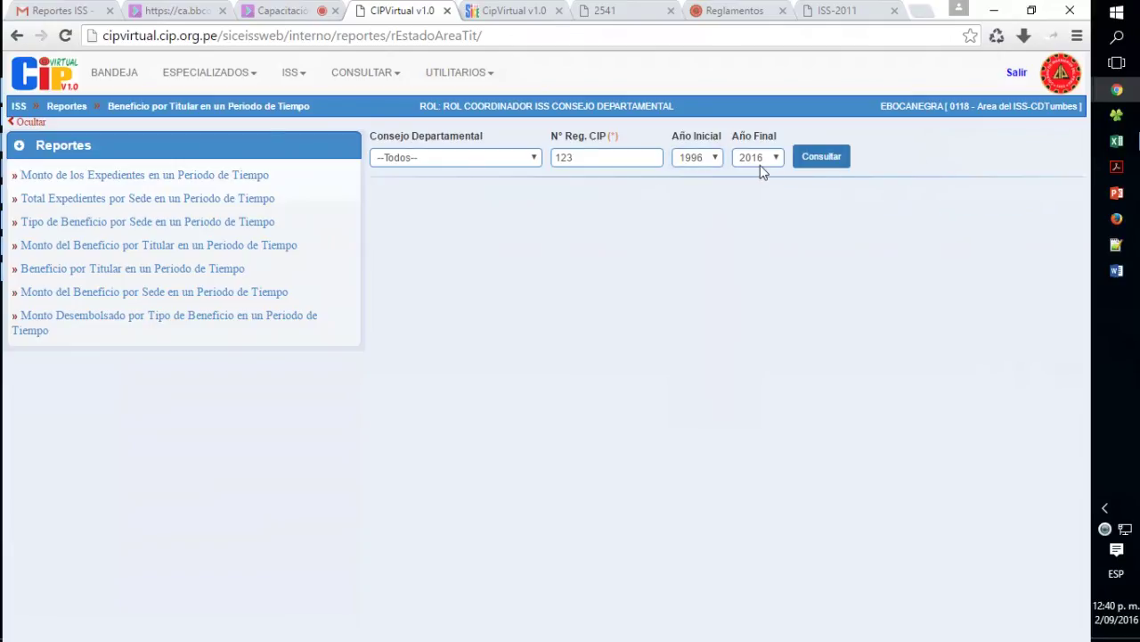
left_click(820, 159)
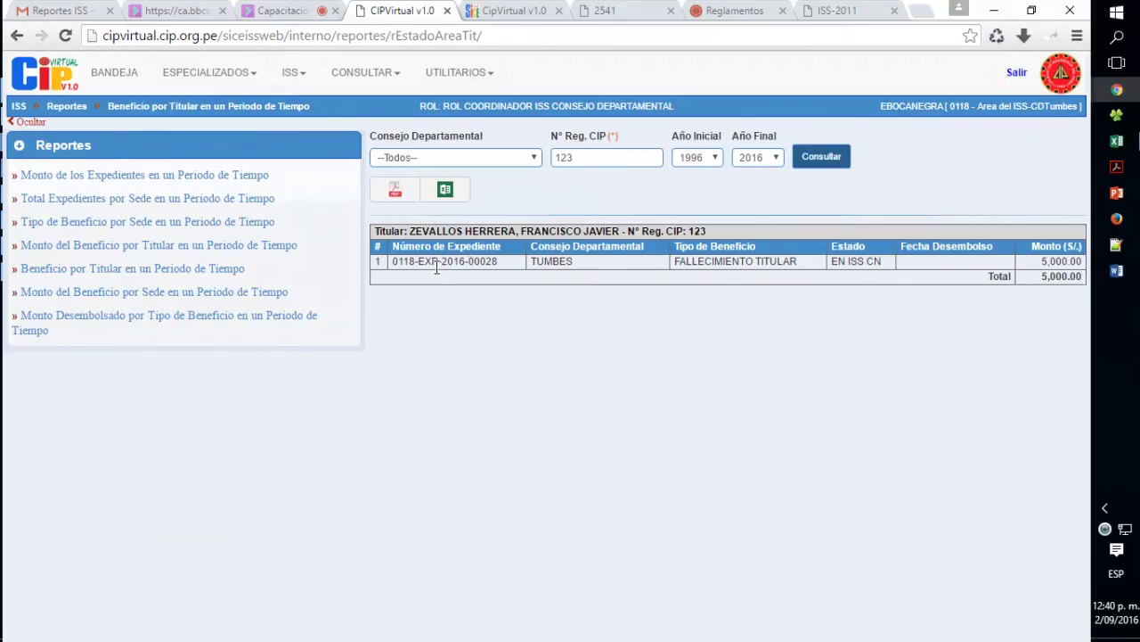
left_click_drag(670, 267, 803, 259)
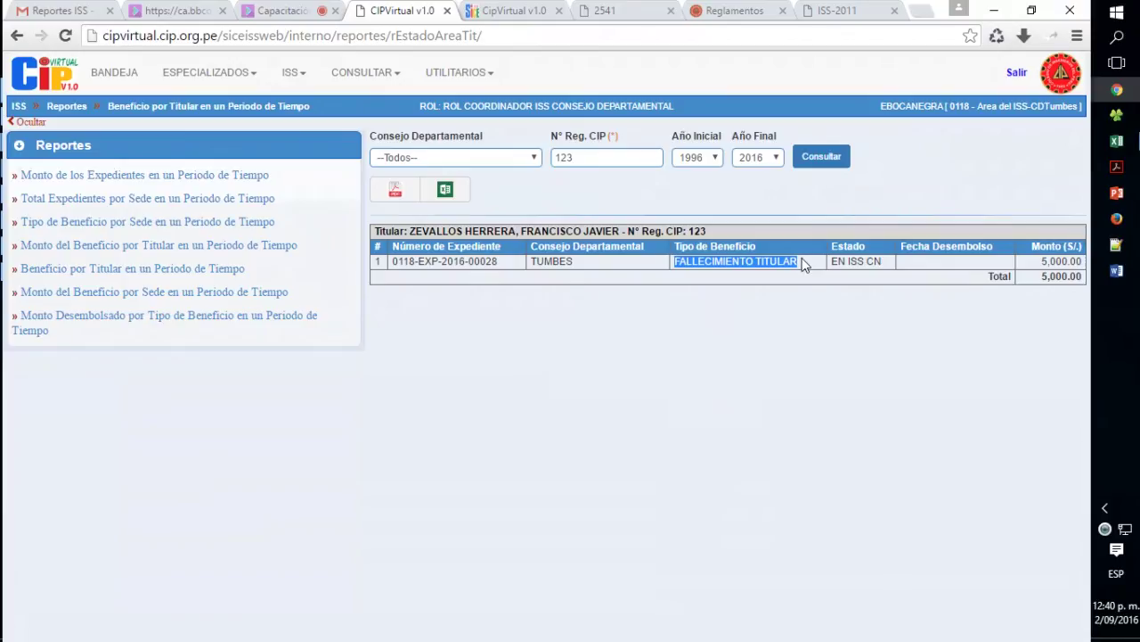
left_click_drag(1039, 261, 1083, 261)
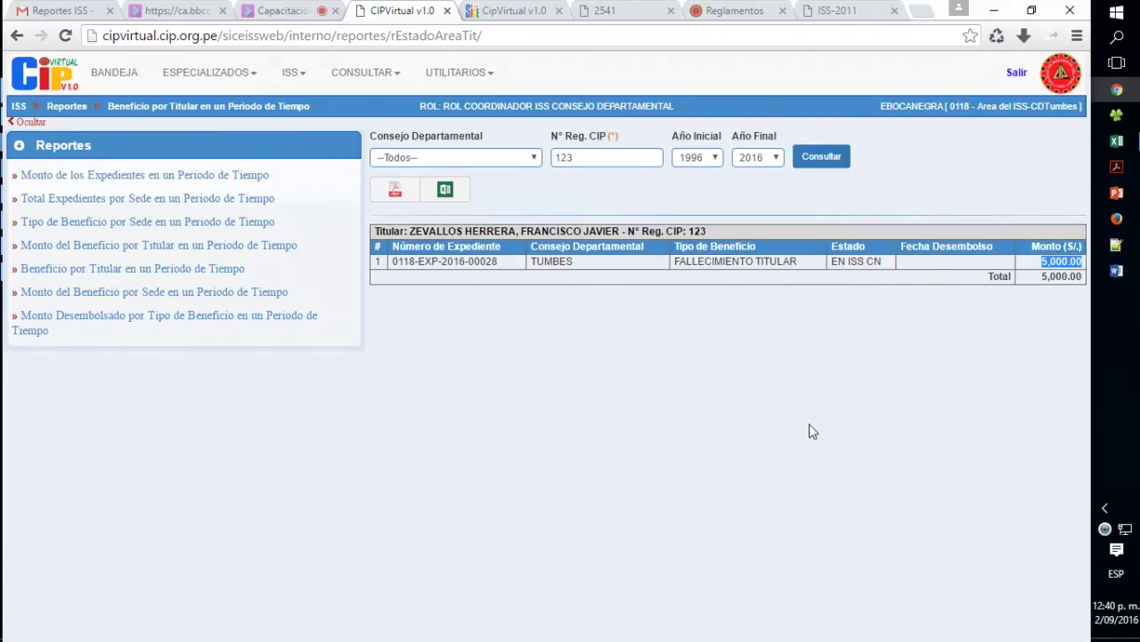
- Query Monto del Beneficio por Sede for 1996–2016 and highlight LAMBAYEQUE's 10,000.00 amount
left_click(139, 298)
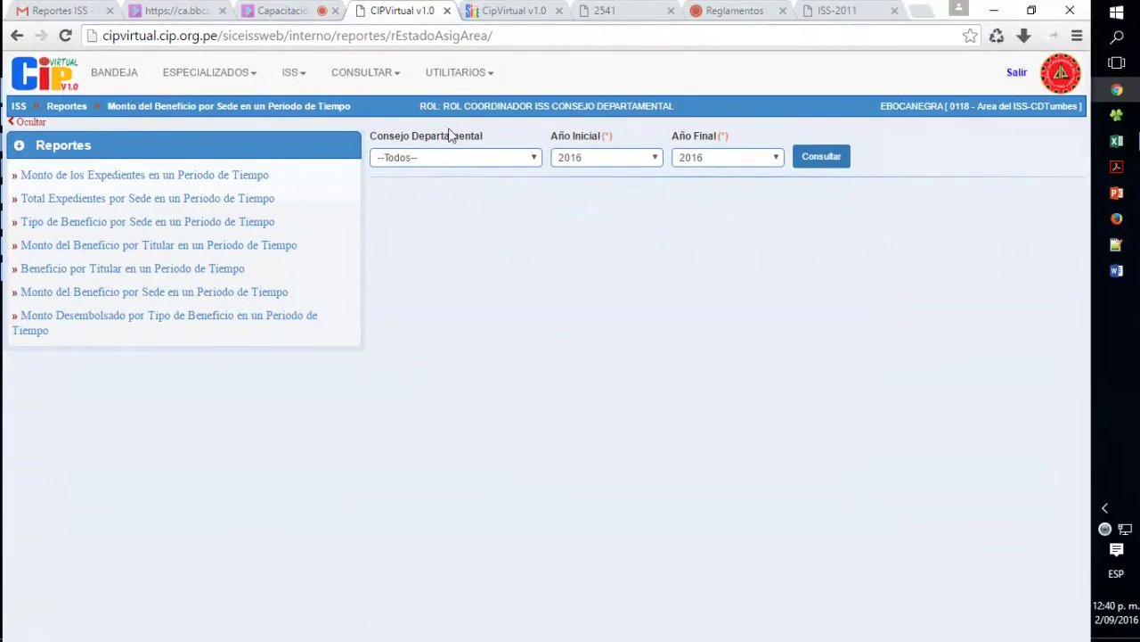
left_click(574, 159)
left_click(575, 161)
type("1999")
left_click(819, 162)
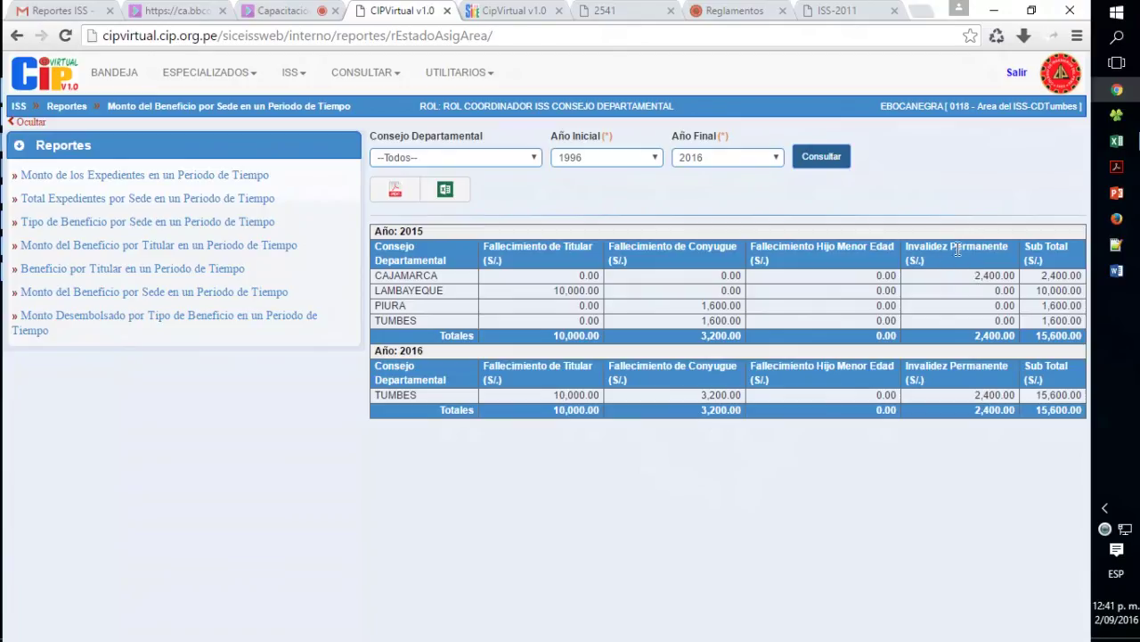
double_click(575, 290)
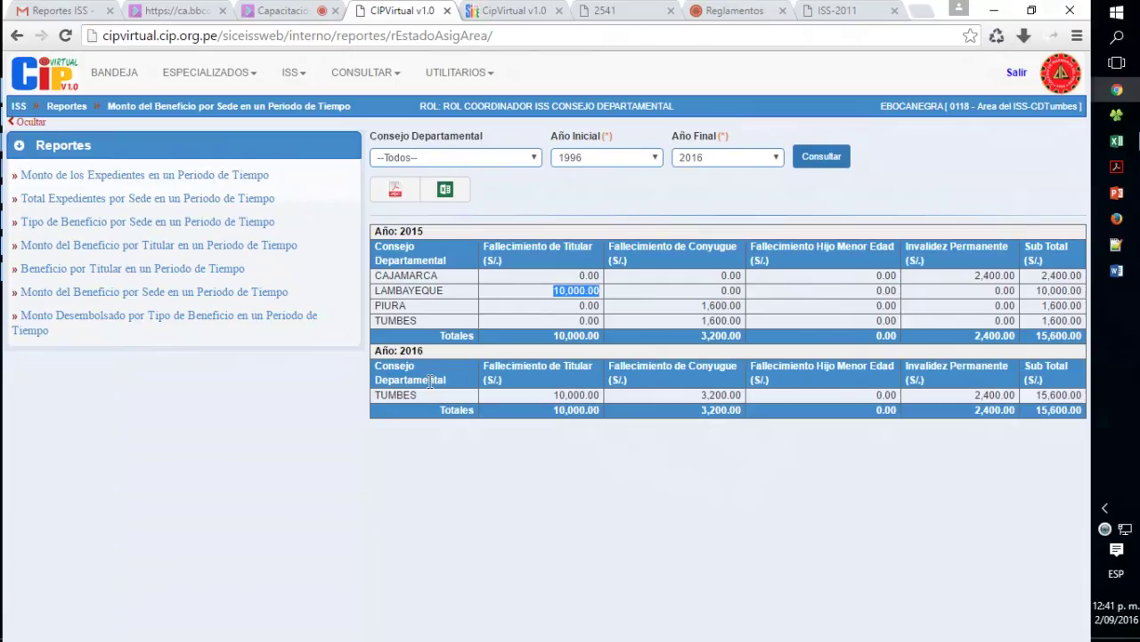
- Query disbursed amounts by benefit type for 1996–2016, showing 15,600.00 for each year
left_click(96, 323)
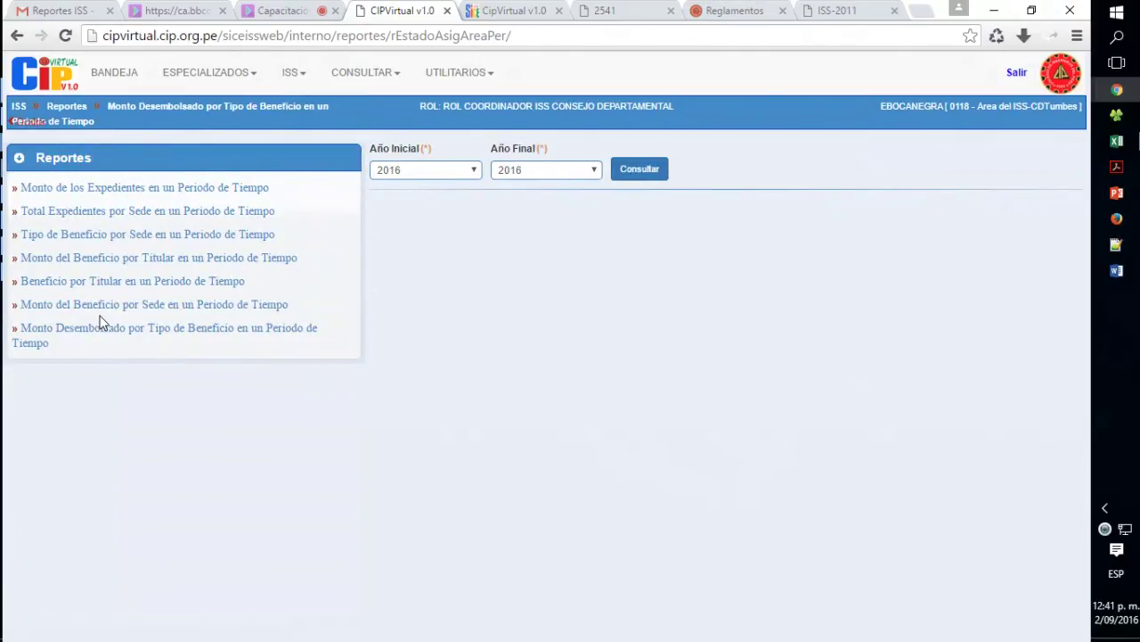
left_click(410, 178)
left_click(408, 182)
key("1")
left_click(647, 173)
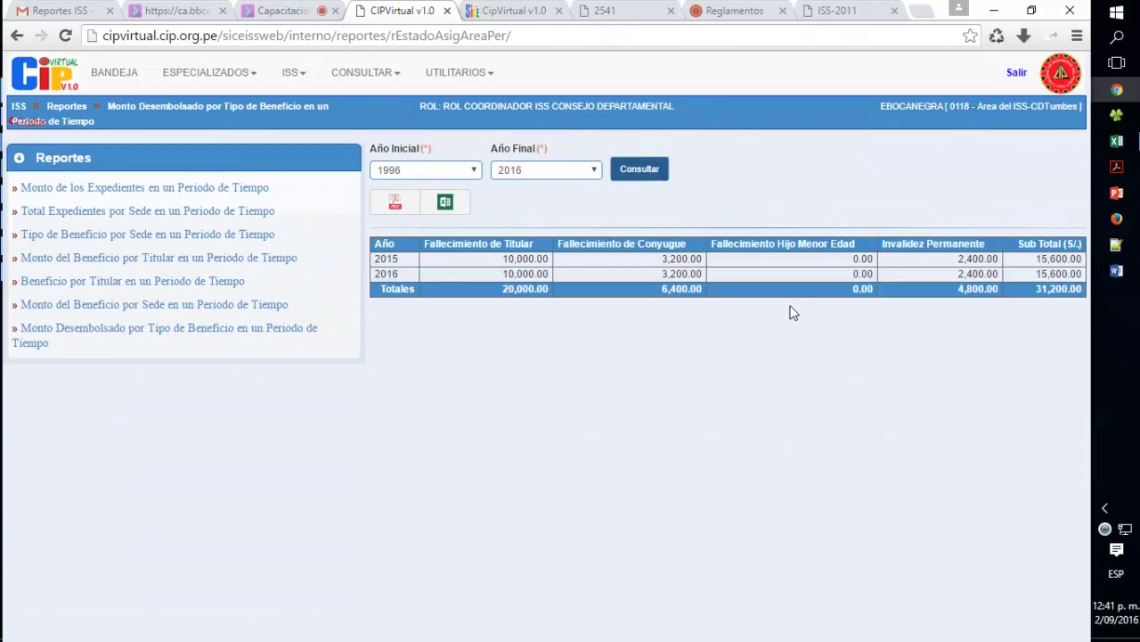